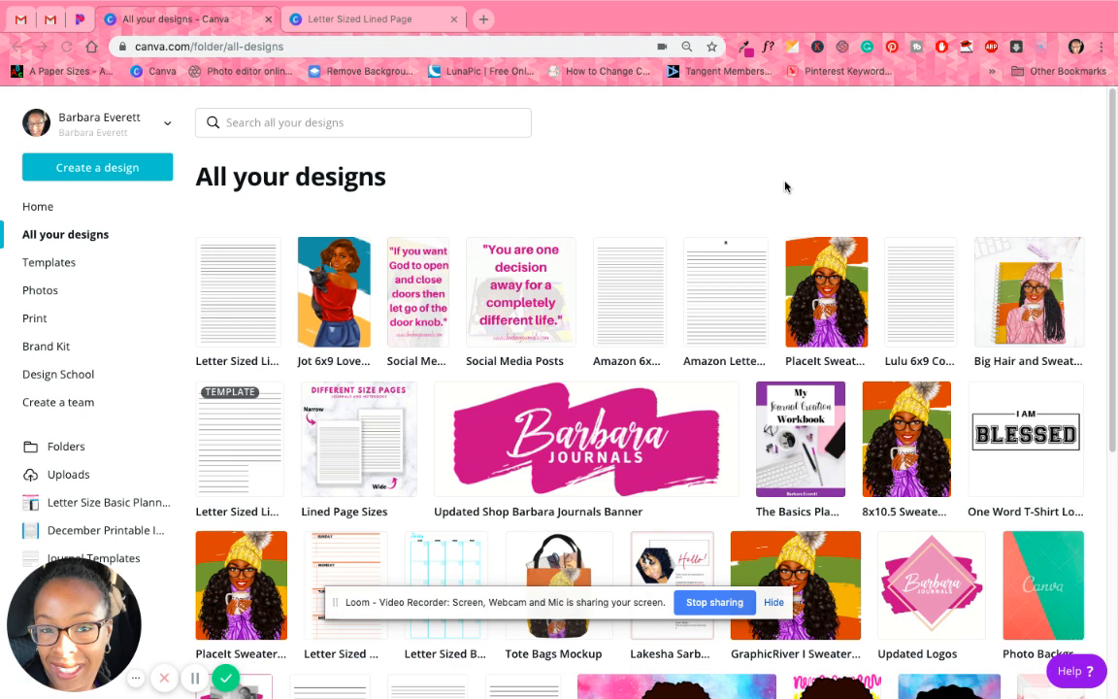
Open the Letter Sized Lined Page design for editing
{"action": "left_click", "coordinate": [243, 332]}
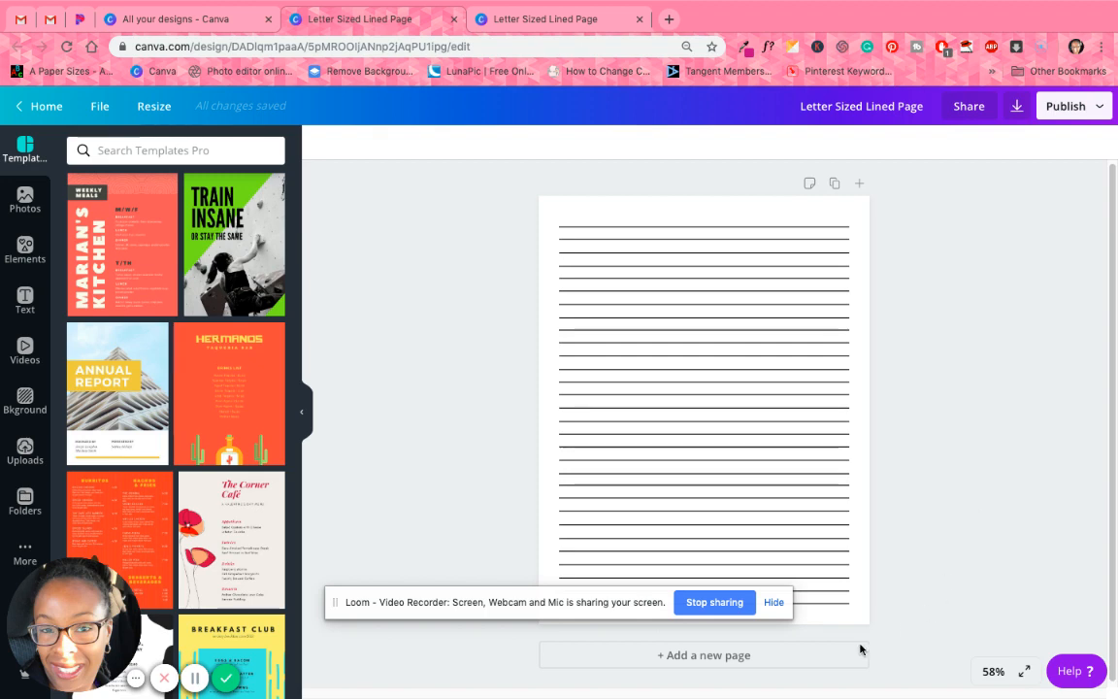
{"action": "left_click_drag", "start_coordinate": [664, 598], "coordinate": [729, 670]}
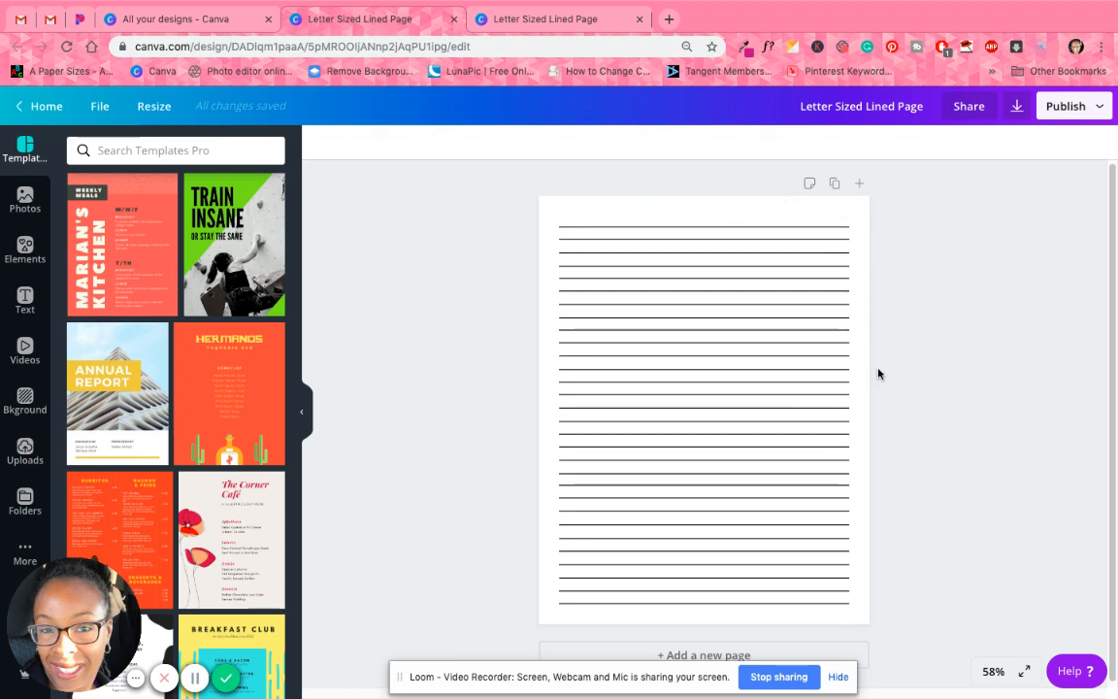
Shrink the group of lines to about 6.8 by 9 and centre it on the page
{"action": "left_click", "coordinate": [783, 579]}
{"action": "left_click_drag", "start_coordinate": [847, 602], "coordinate": [827, 579]}
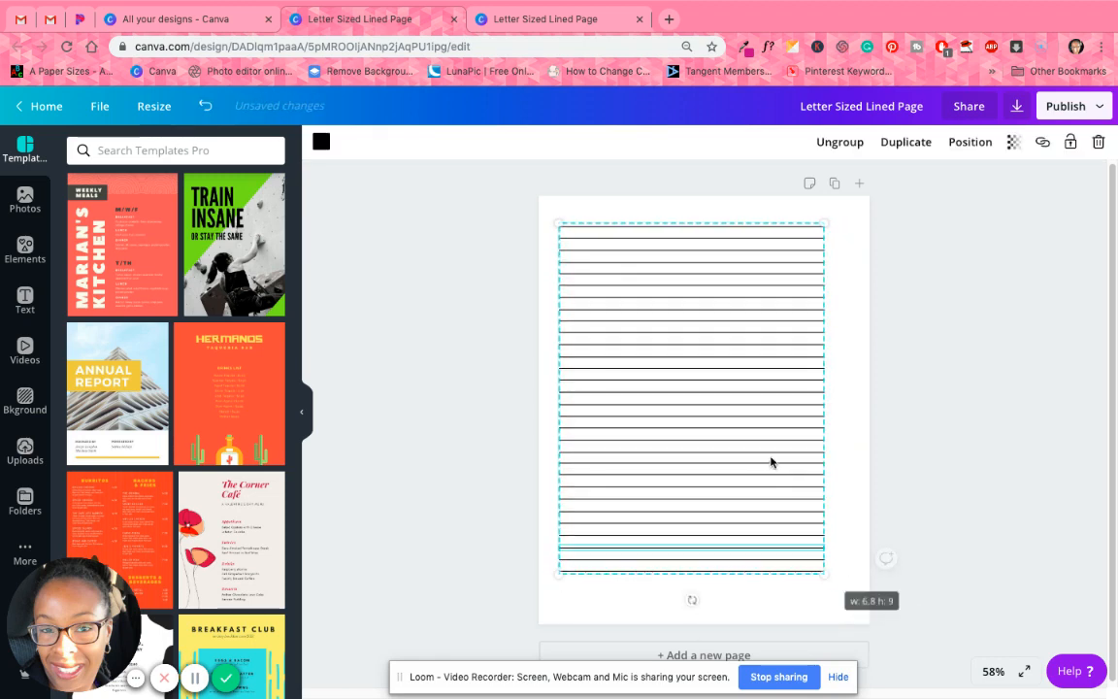
{"action": "mouse_move", "coordinate": [771, 462]}
{"action": "left_mouse_down"}
{"action": "mouse_move", "coordinate": [796, 454]}
{"action": "mouse_move", "coordinate": [783, 471]}
{"action": "left_mouse_up"}
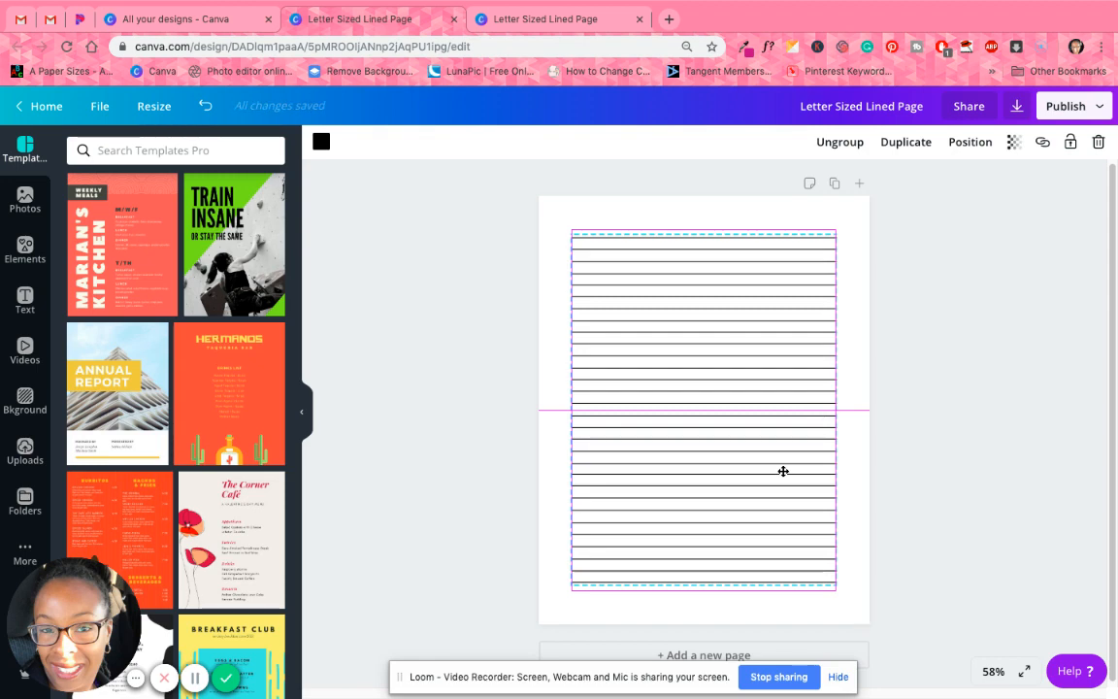
{"action": "left_click_drag", "start_coordinate": [783, 471], "coordinate": [782, 474]}
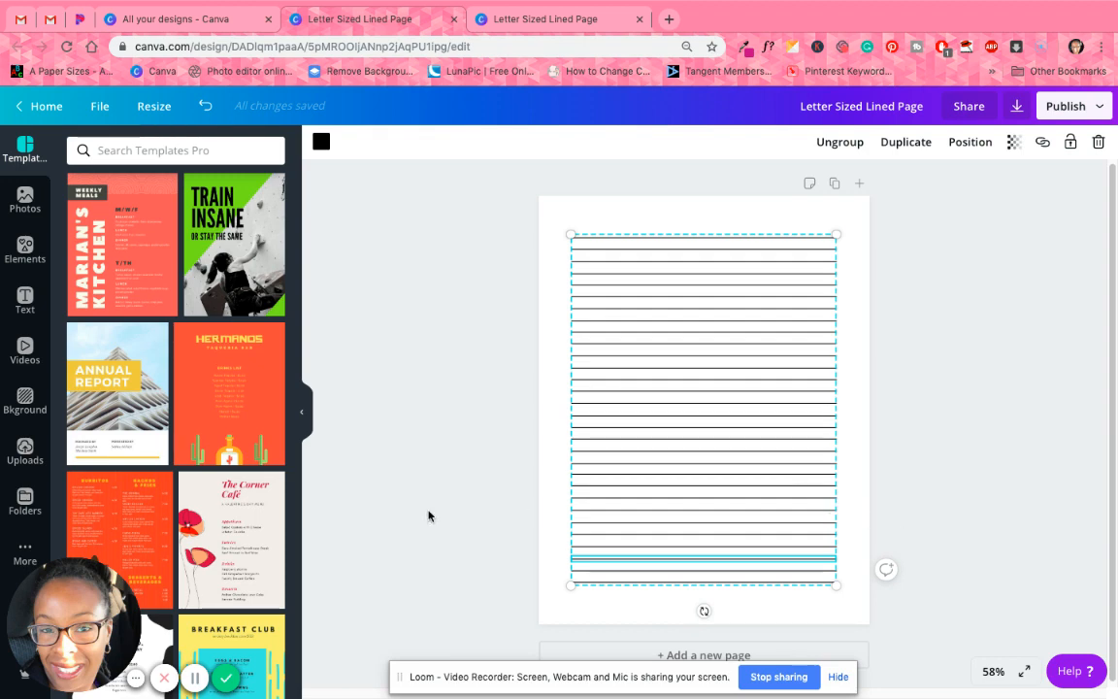
Search the design elements for "borders" and limit the results to free items
{"action": "left_click", "coordinate": [17, 256]}
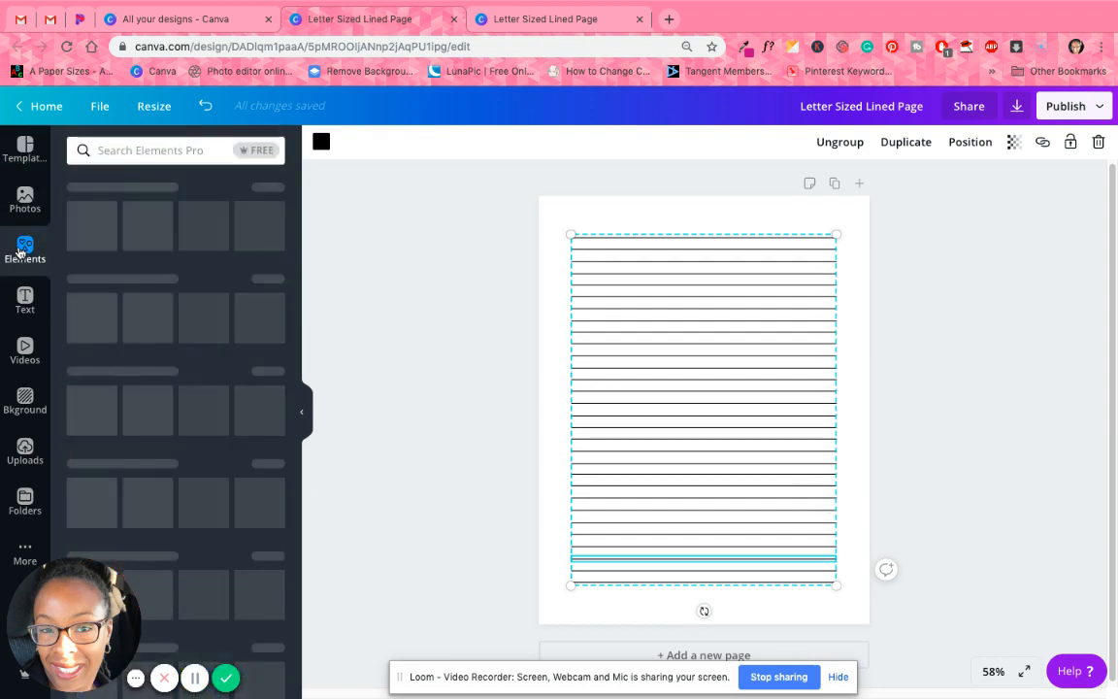
{"action": "left_click", "coordinate": [123, 148]}
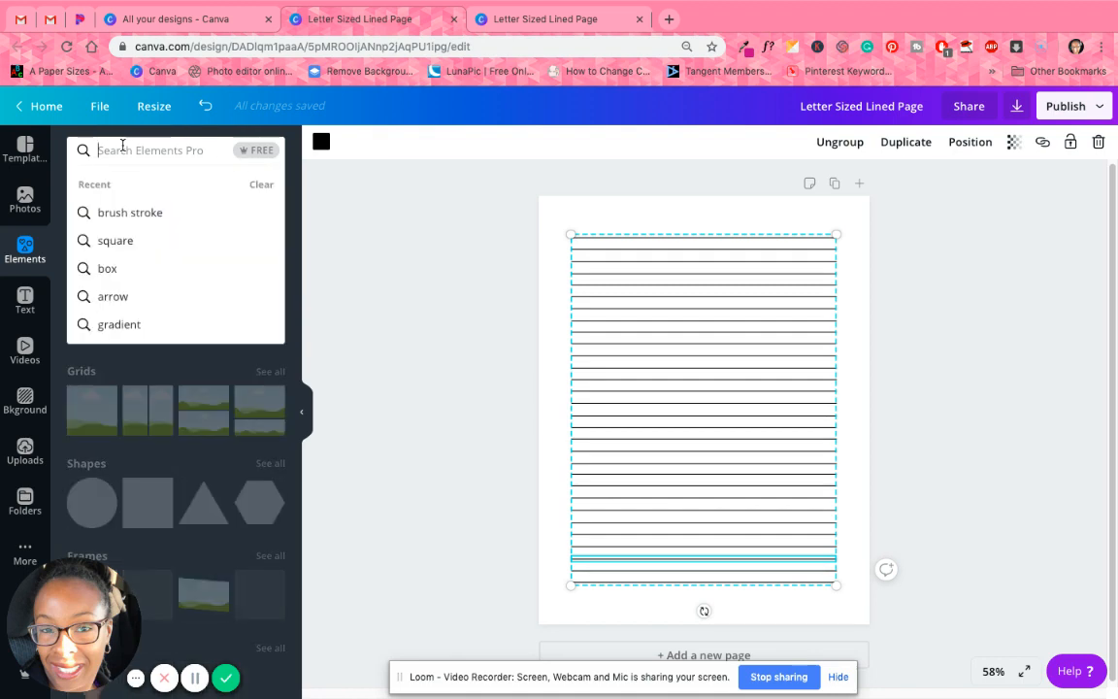
{"action": "type", "text": "bortders"}
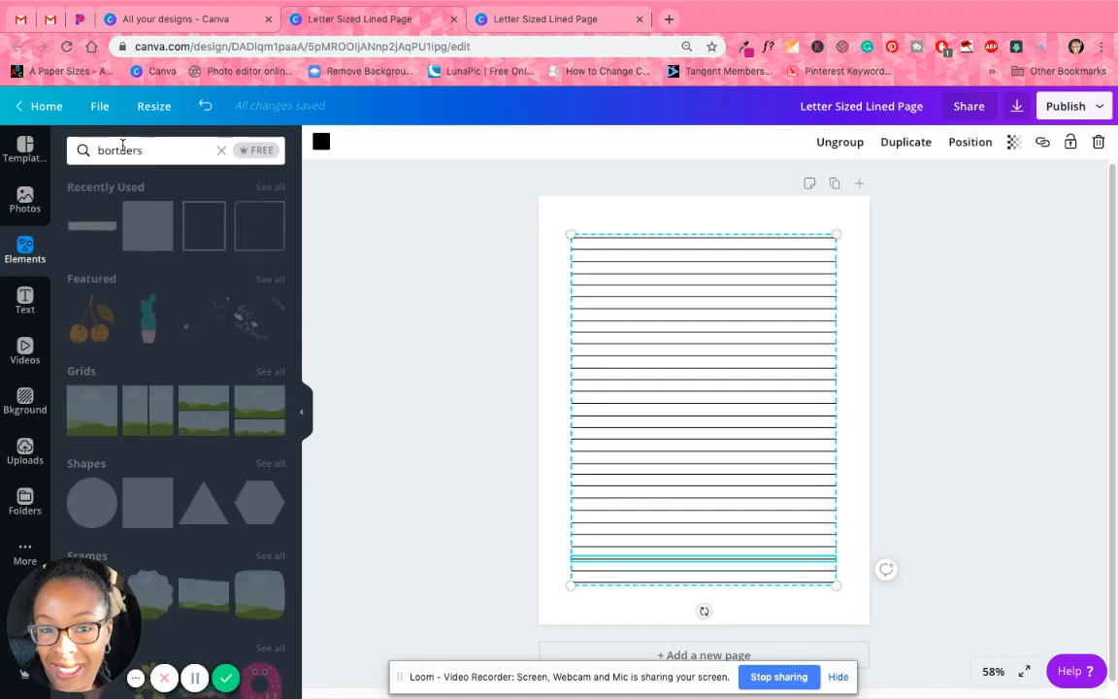
{"action": "key", "text": "BackSpace"}
{"action": "key", "text": "BackSpace"}
{"action": "key", "text": "BackSpace"}
{"action": "key", "text": "BackSpace"}
{"action": "key", "text": "BackSpace"}
{"action": "type", "text": "ders"}
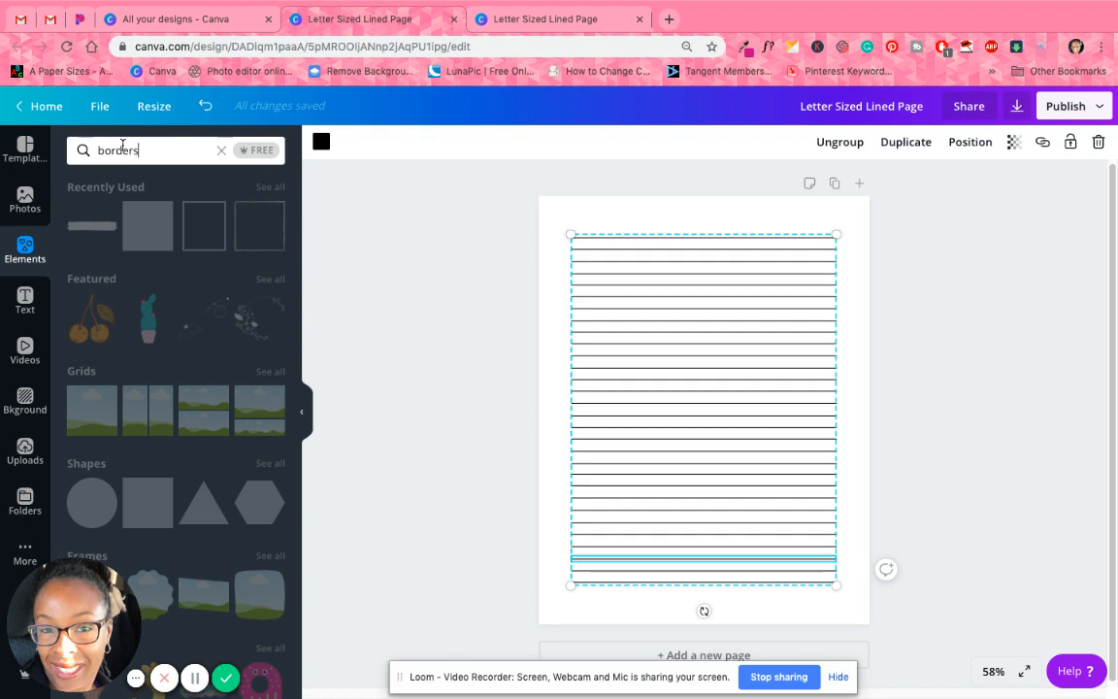
{"action": "key", "text": "Return"}
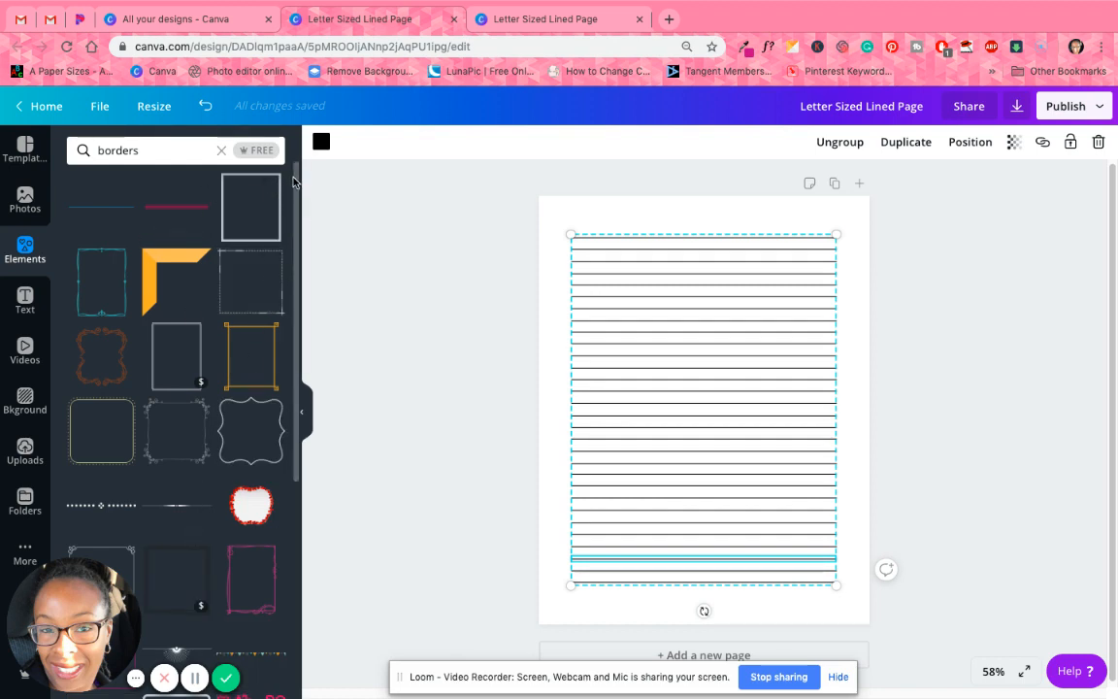
{"action": "scroll", "coordinate": [297, 242], "scroll_direction": "down", "scroll_amount": 3}
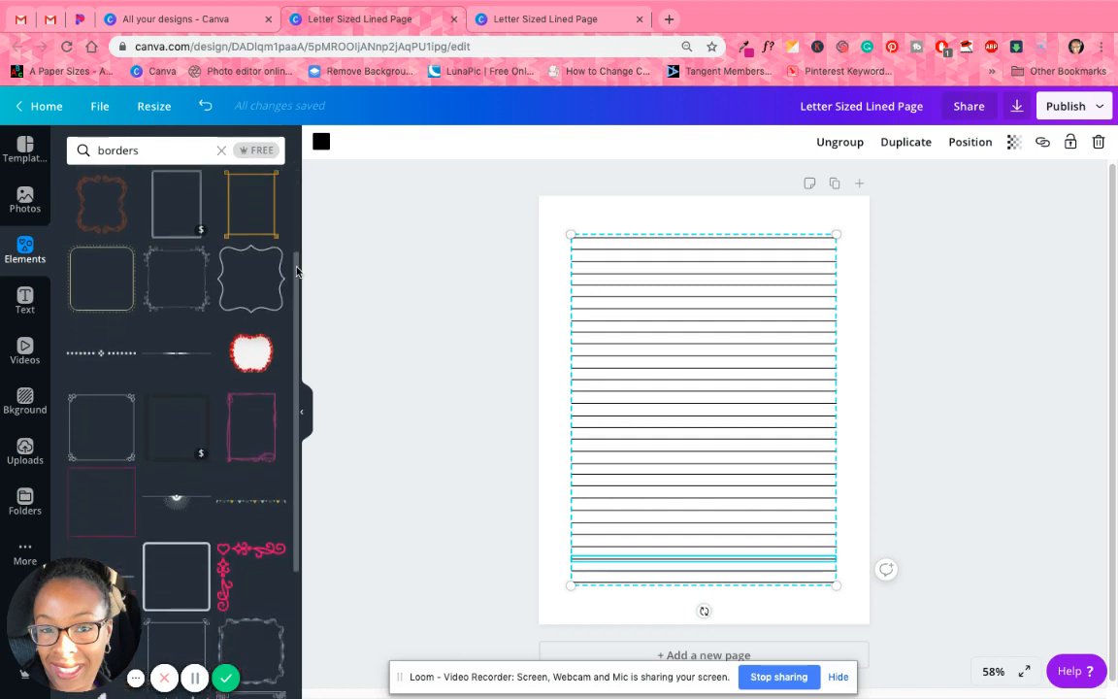
{"action": "mouse_move", "coordinate": [297, 272]}
{"action": "left_mouse_down"}
{"action": "mouse_move", "coordinate": [297, 303]}
{"action": "mouse_move", "coordinate": [301, 285]}
{"action": "left_mouse_up"}
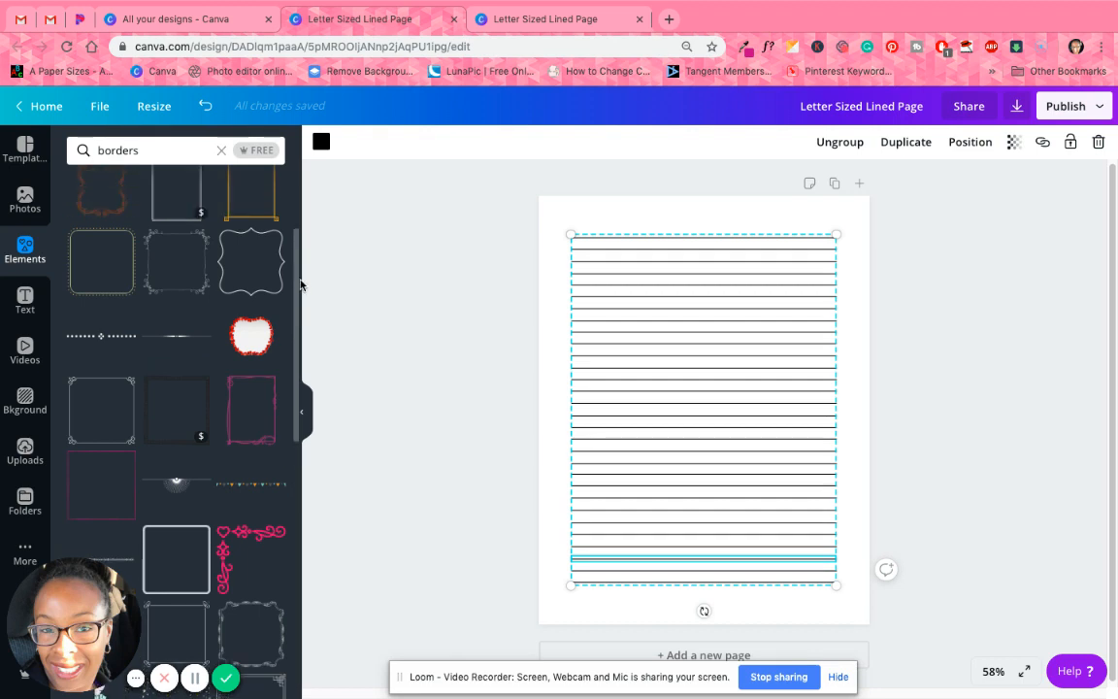
{"action": "left_click", "coordinate": [261, 156]}
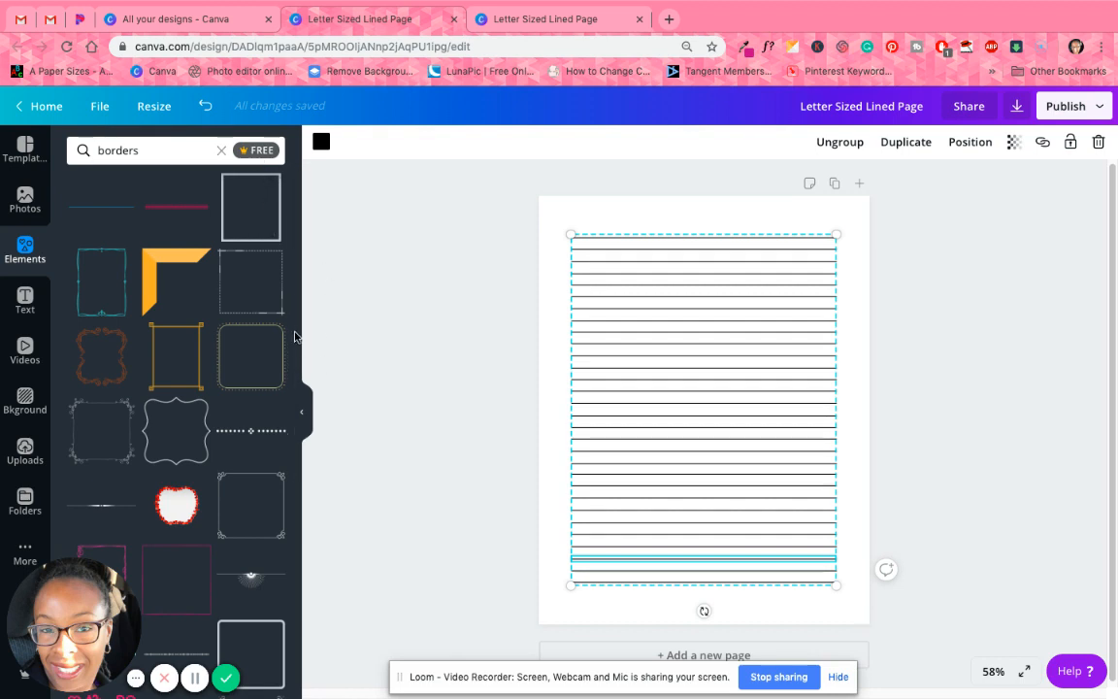
Add the teal ornamental border, enlarge it to about 7.8 by 10.8 around the lines, centre it horizontally and send it backward
{"action": "left_click", "coordinate": [101, 279]}
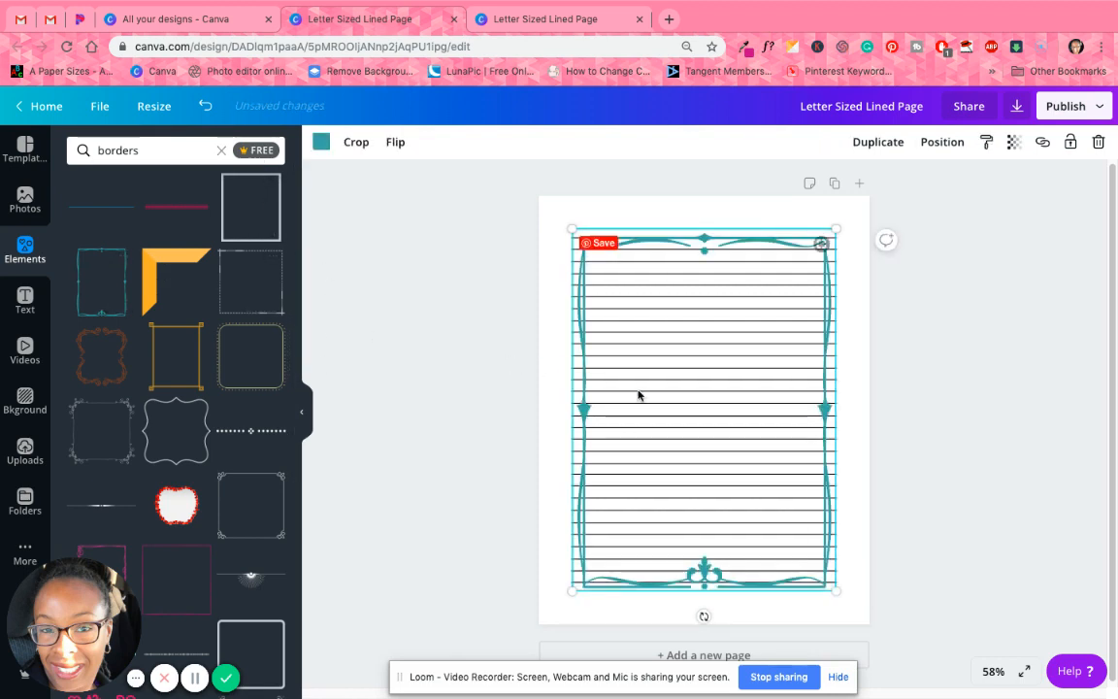
{"action": "mouse_move", "coordinate": [636, 390]}
{"action": "left_mouse_down"}
{"action": "mouse_move", "coordinate": [621, 375]}
{"action": "mouse_move", "coordinate": [631, 368]}
{"action": "left_mouse_up"}
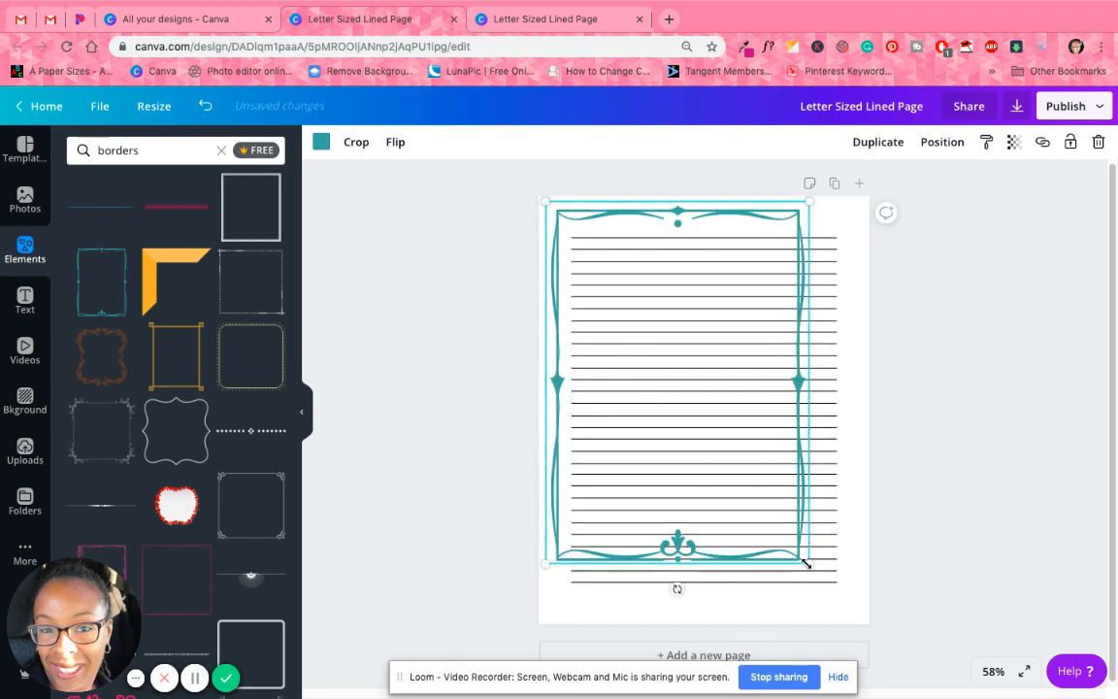
{"action": "left_click_drag", "start_coordinate": [805, 561], "coordinate": [868, 605]}
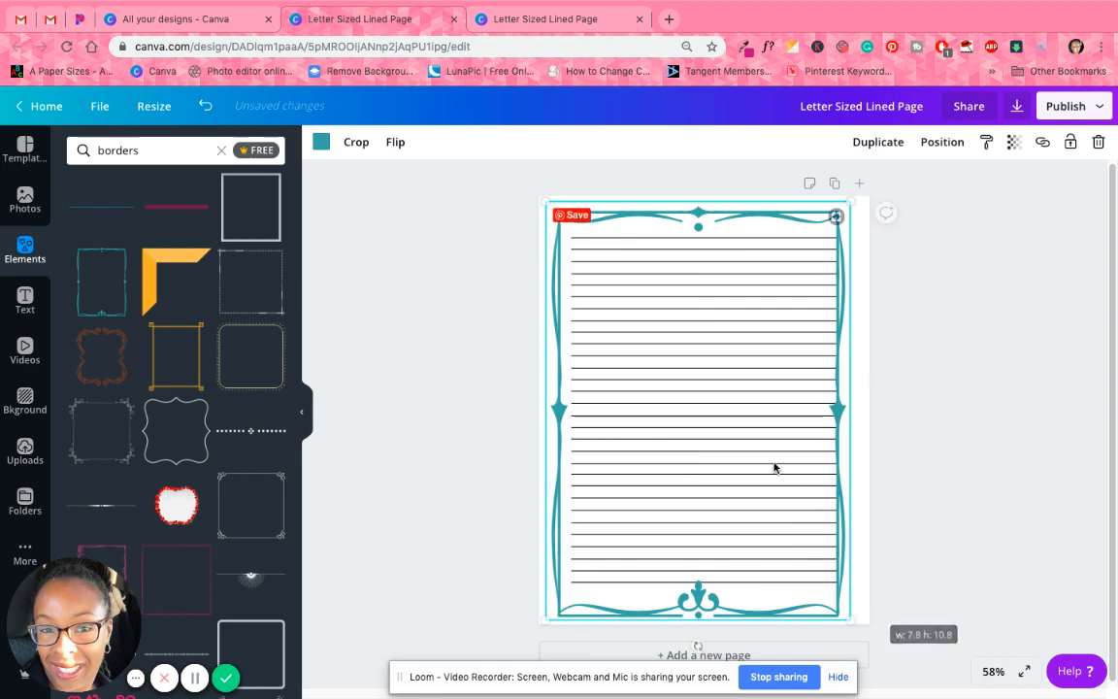
{"action": "mouse_move", "coordinate": [774, 464]}
{"action": "left_mouse_down"}
{"action": "mouse_move", "coordinate": [791, 459]}
{"action": "mouse_move", "coordinate": [777, 459]}
{"action": "left_mouse_up"}
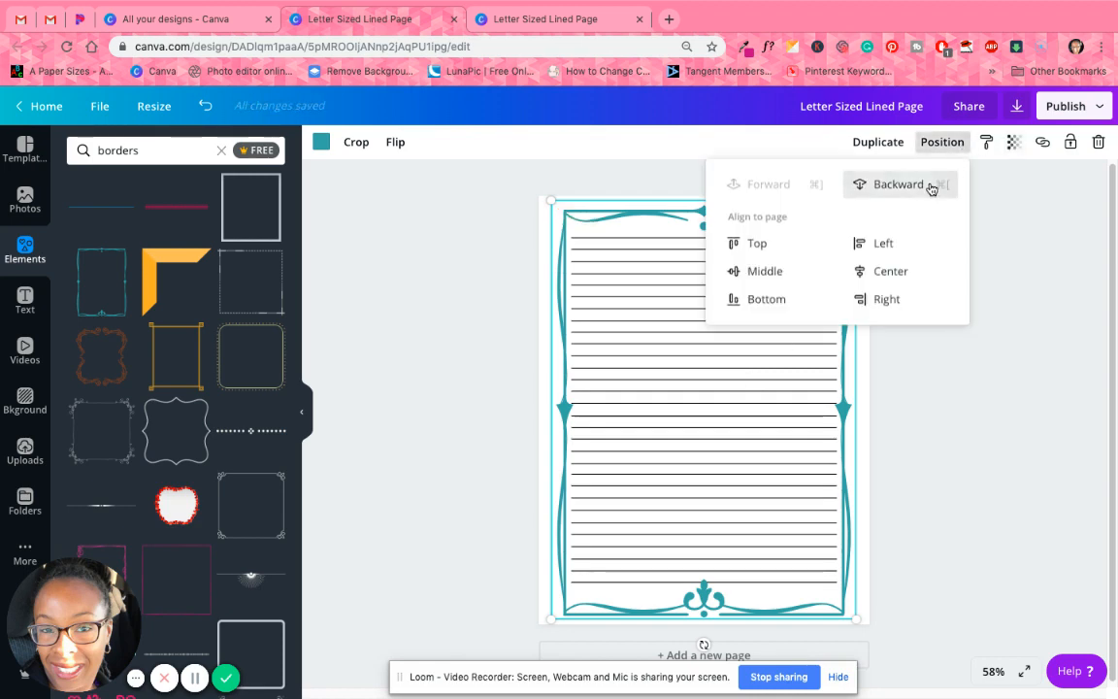
{"action": "left_click", "coordinate": [928, 186]}
{"action": "left_click", "coordinate": [1027, 319]}
Shrink the group of lines to about 6.6 by 8.7 and centre it horizontally inside the border
{"action": "left_click", "coordinate": [799, 384]}
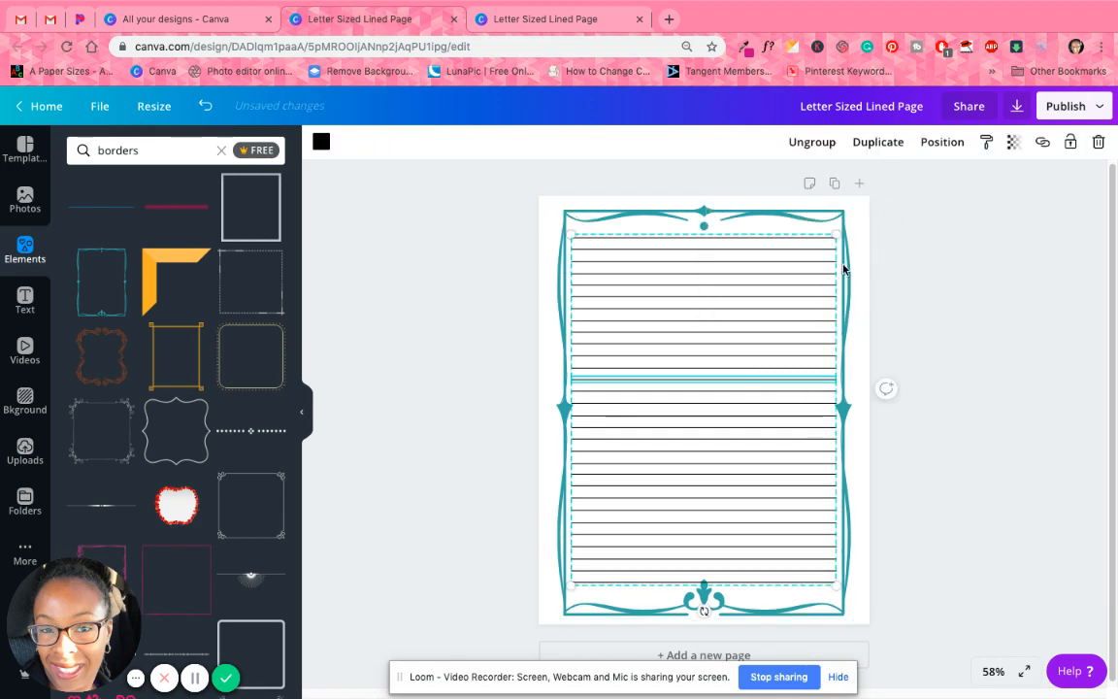
{"action": "left_click_drag", "start_coordinate": [838, 229], "coordinate": [829, 249]}
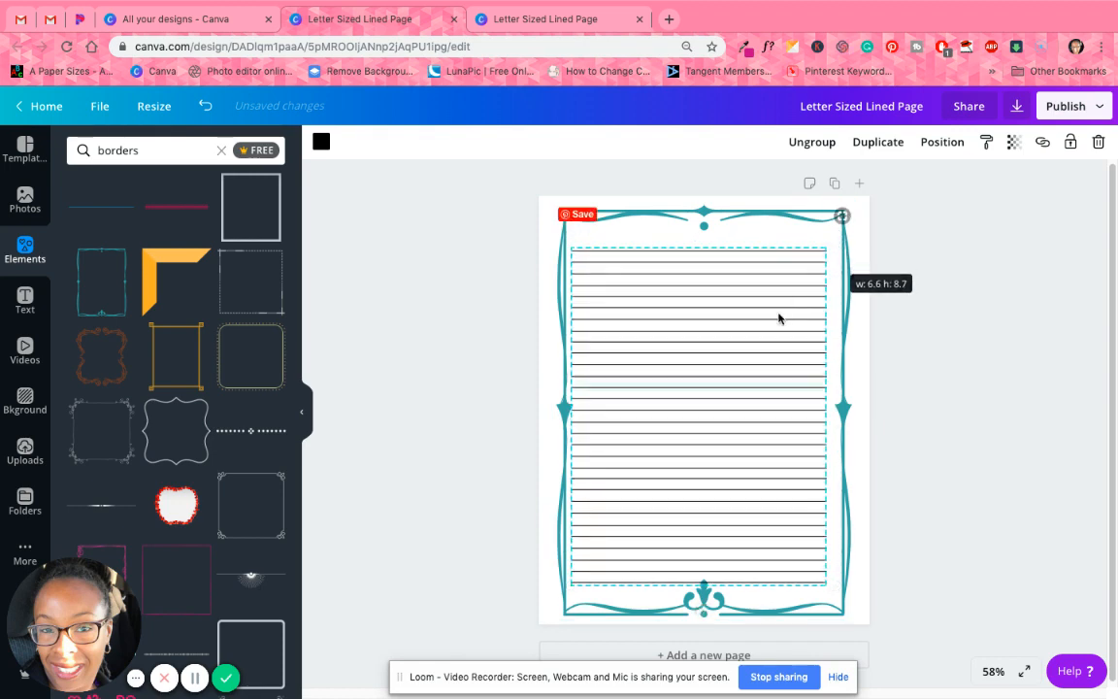
{"action": "left_click_drag", "start_coordinate": [778, 317], "coordinate": [786, 316]}
{"action": "left_click", "coordinate": [908, 374]}
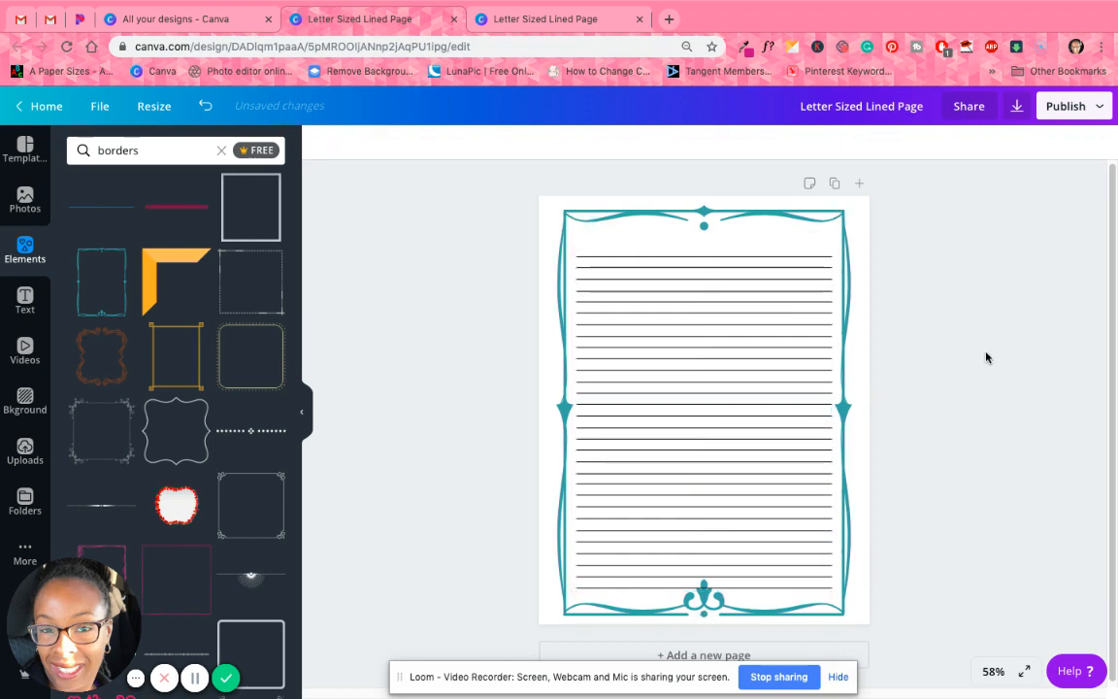
Delete the teal ornamental border from the page
{"action": "left_click", "coordinate": [741, 216]}
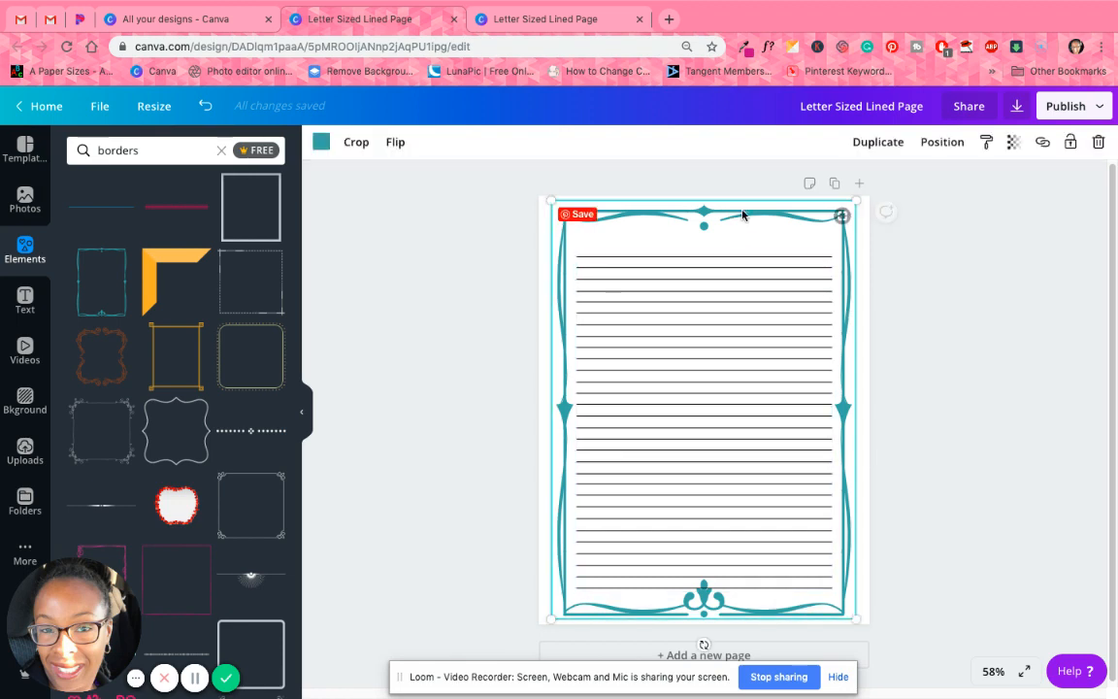
{"action": "key", "text": "Delete"}
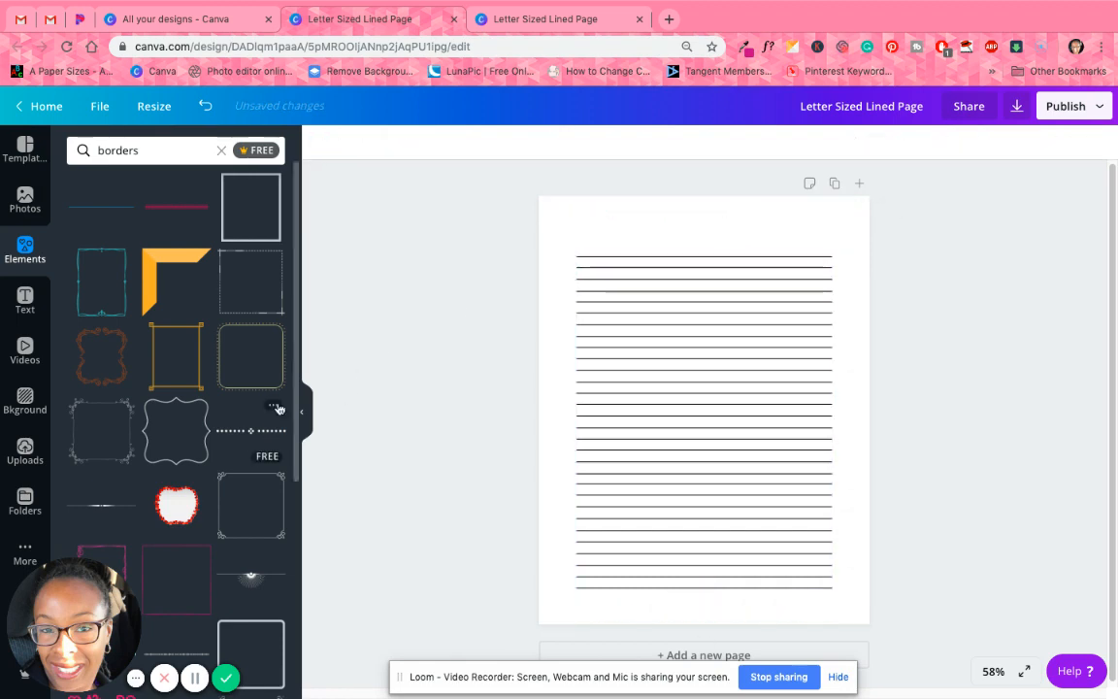
Add the free pink heart-and-scroll corner ornament, scale it down and place it in the page's upper-left corner
{"action": "scroll", "coordinate": [215, 351], "scroll_direction": "down", "scroll_amount": 2}
{"action": "scroll", "coordinate": [213, 354], "scroll_direction": "down", "scroll_amount": 3}
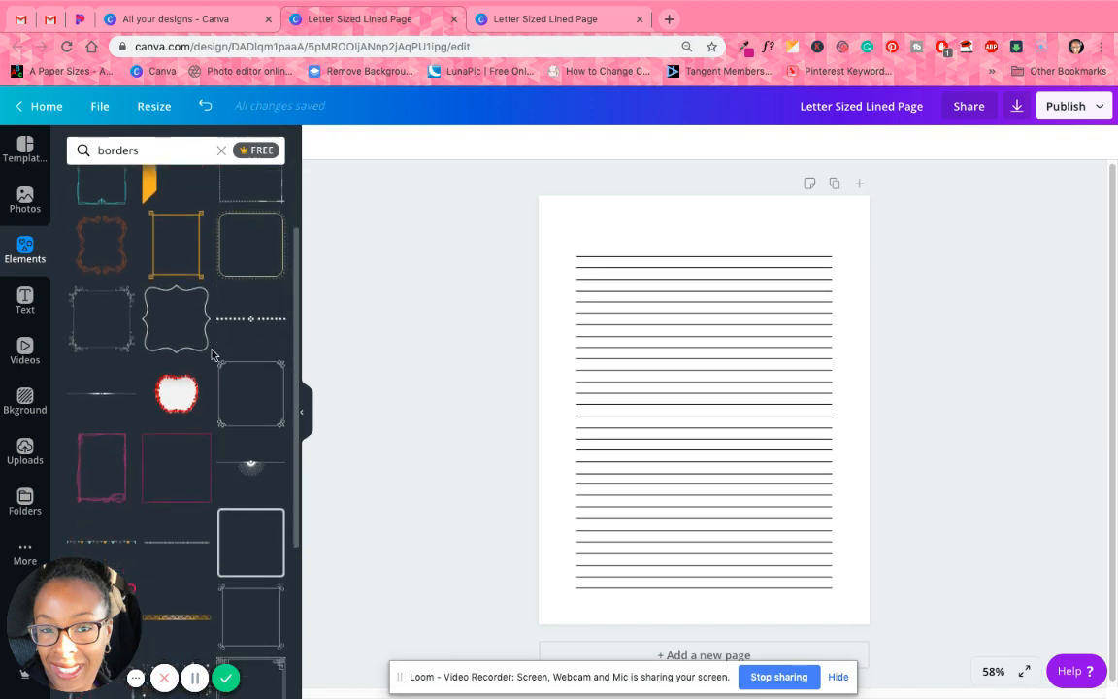
{"action": "left_click", "coordinate": [91, 483]}
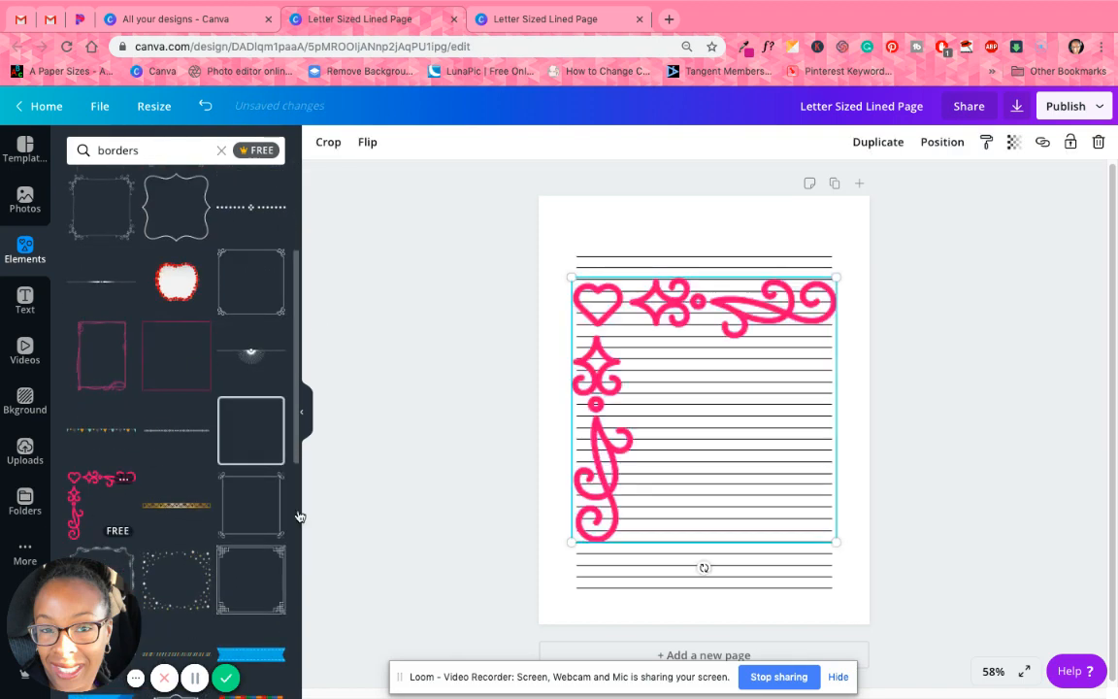
{"action": "left_click_drag", "start_coordinate": [620, 304], "coordinate": [599, 222]}
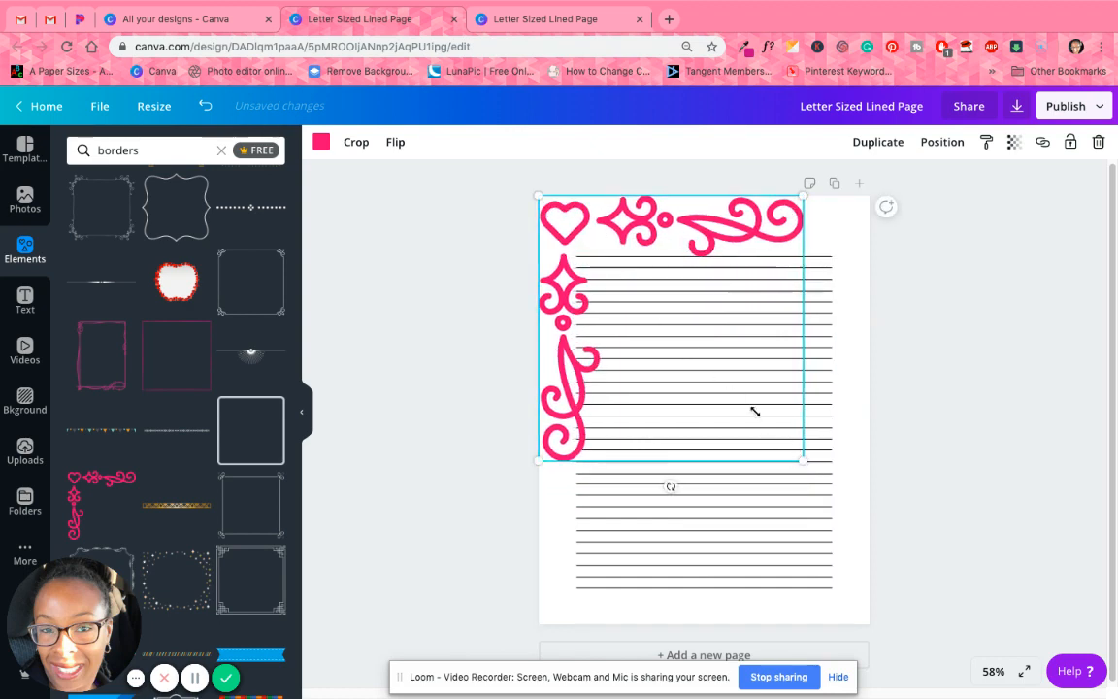
{"action": "left_click_drag", "start_coordinate": [756, 411], "coordinate": [616, 270]}
{"action": "left_click_drag", "start_coordinate": [592, 230], "coordinate": [608, 250]}
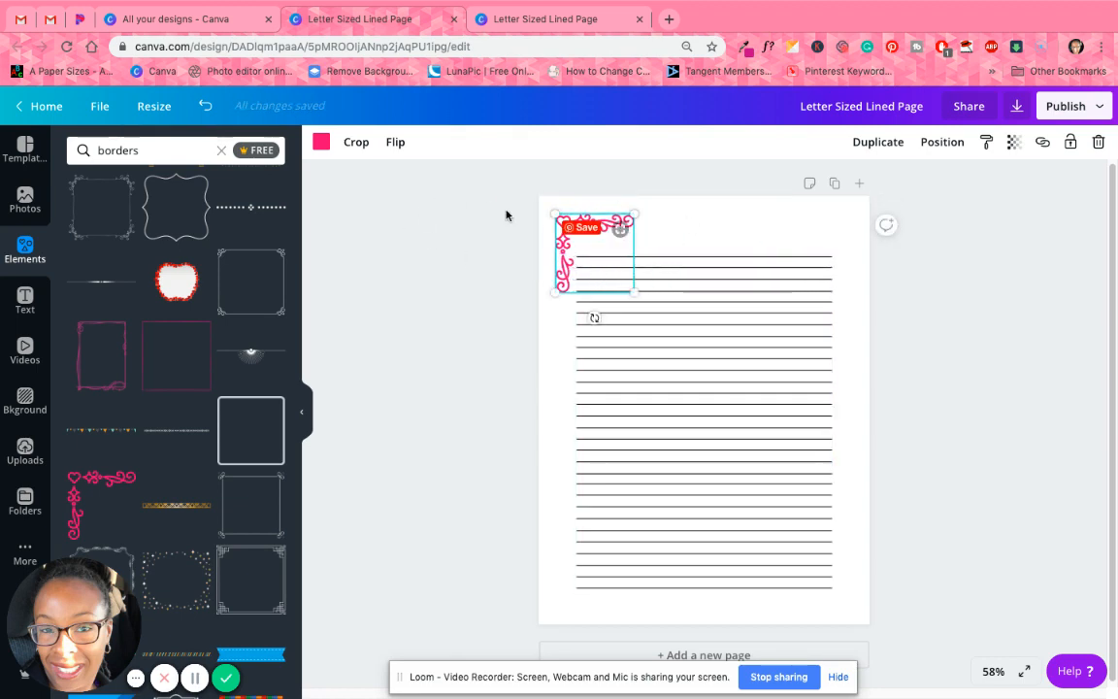
{"action": "left_click", "coordinate": [322, 143]}
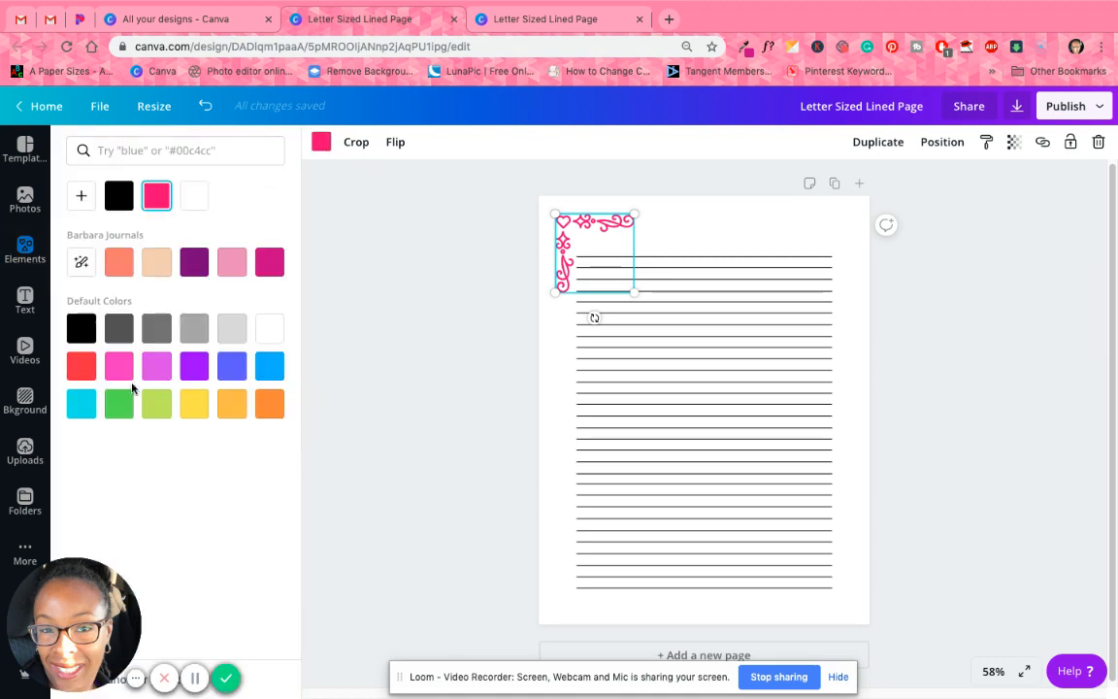
{"action": "left_click", "coordinate": [444, 336]}
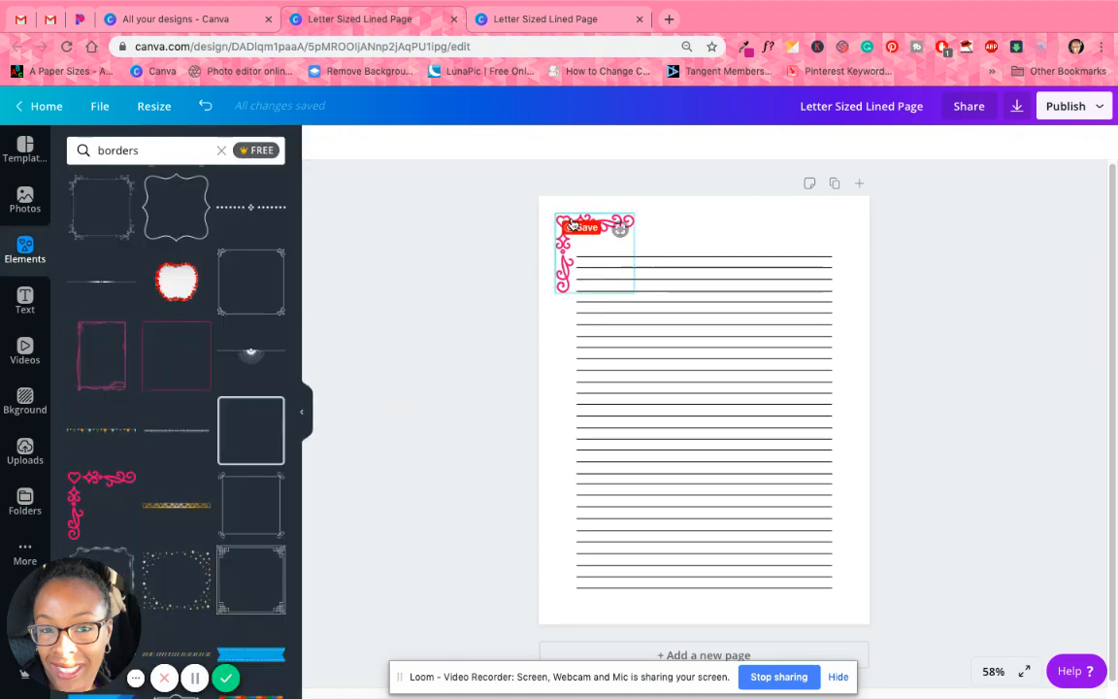
Duplicate the pink corner ornament, flip the copy horizontally and place it in the page's upper-right corner
{"action": "left_click", "coordinate": [573, 238]}
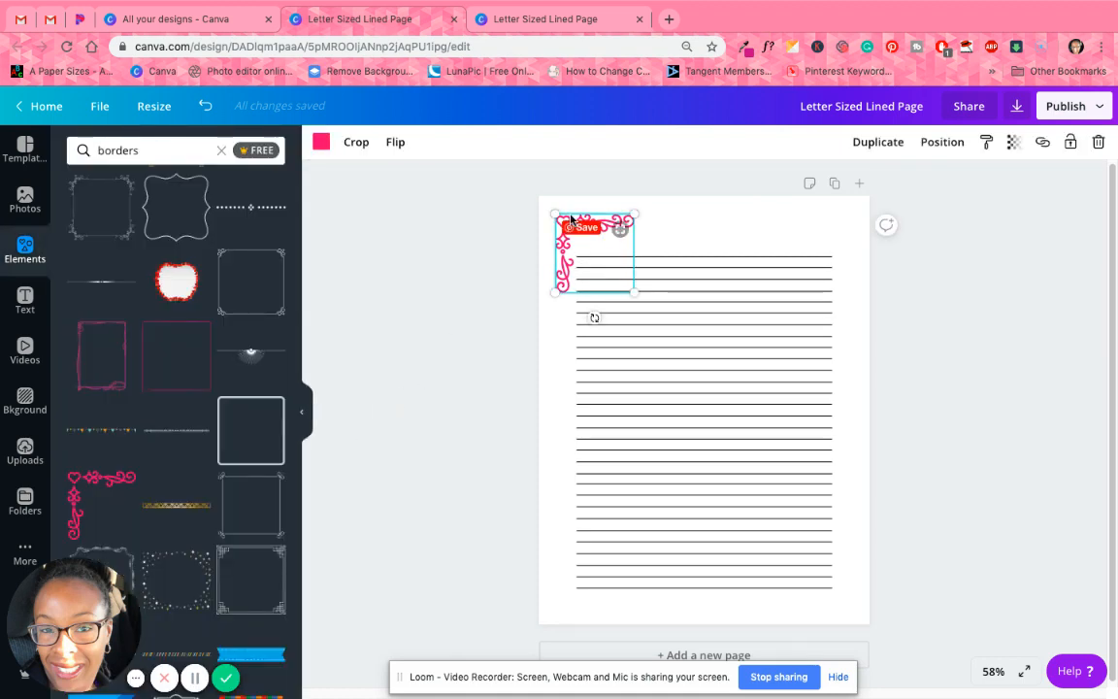
{"action": "left_click", "coordinate": [894, 143]}
{"action": "left_click_drag", "start_coordinate": [597, 243], "coordinate": [771, 249]}
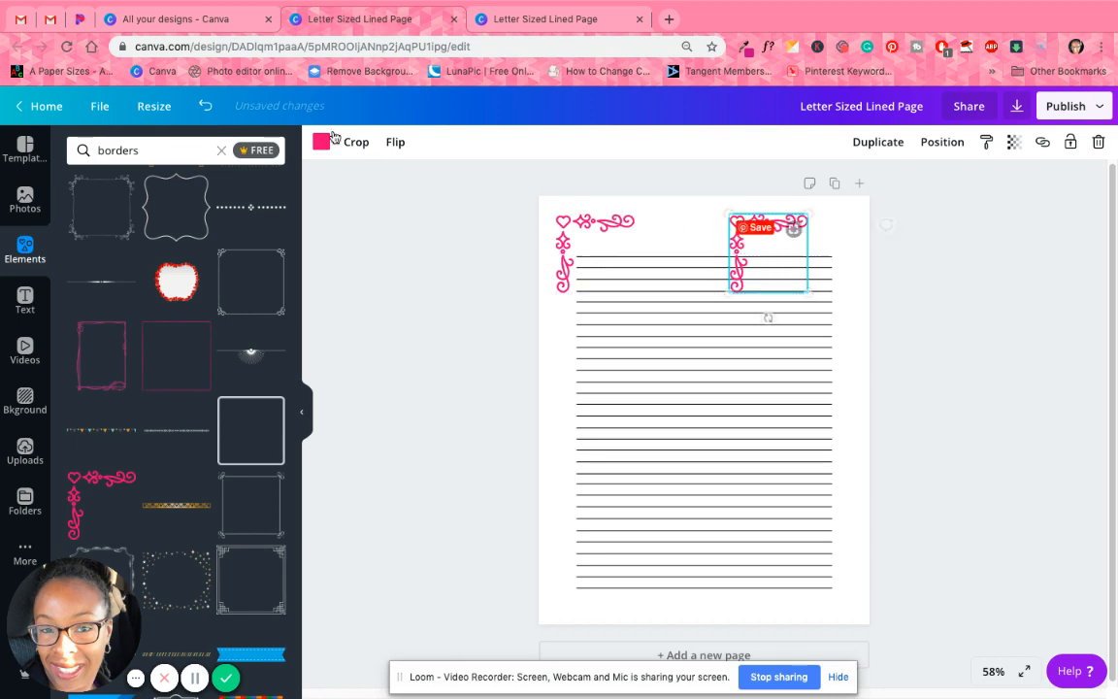
{"action": "left_click", "coordinate": [395, 141]}
{"action": "left_click", "coordinate": [443, 187]}
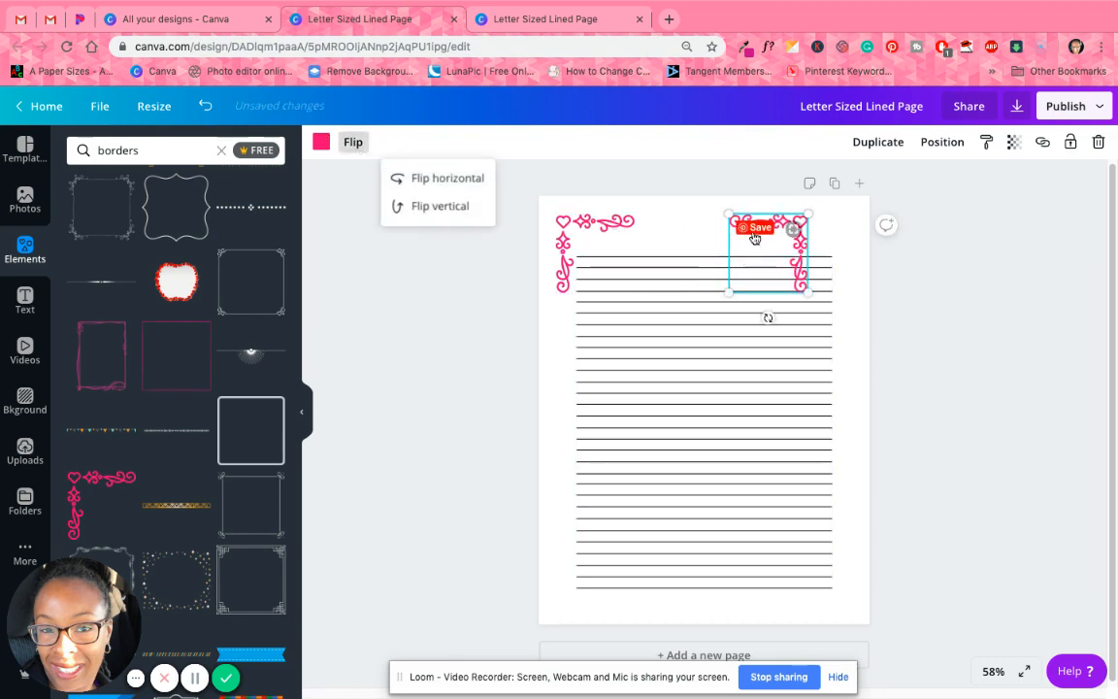
{"action": "left_click_drag", "start_coordinate": [791, 255], "coordinate": [836, 253]}
{"action": "left_click", "coordinate": [940, 345]}
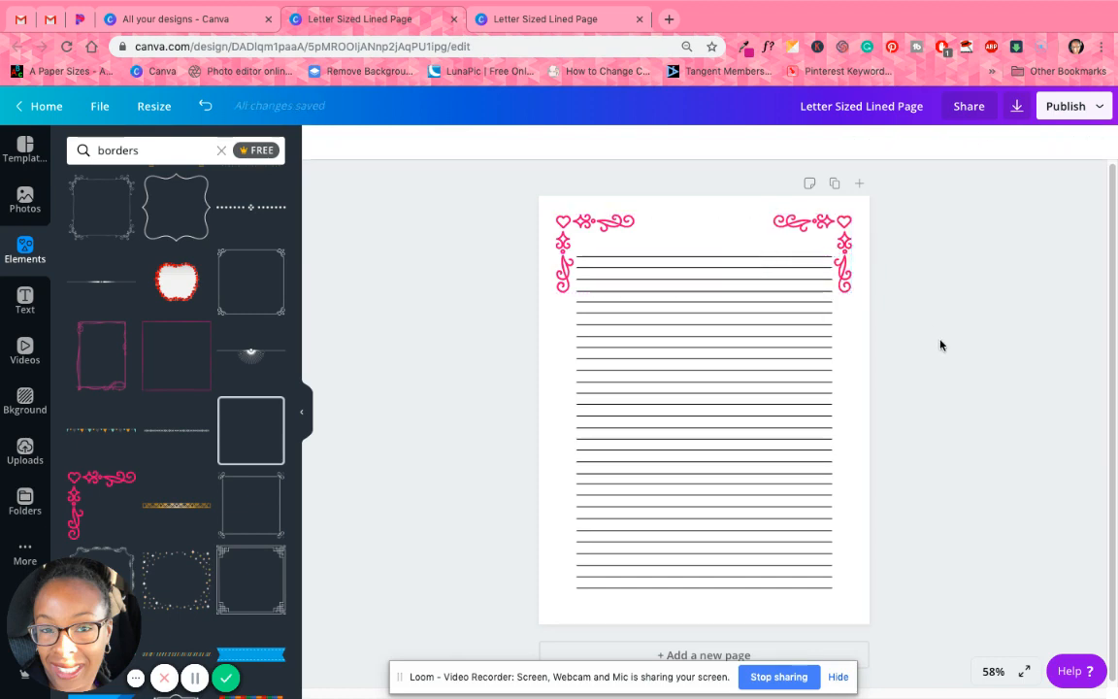
Duplicate the upper-right ornament, flip the copy vertically and place it in the page's lower-right corner
{"action": "left_click", "coordinate": [848, 245]}
{"action": "left_click_drag", "start_coordinate": [832, 386], "coordinate": [842, 532]}
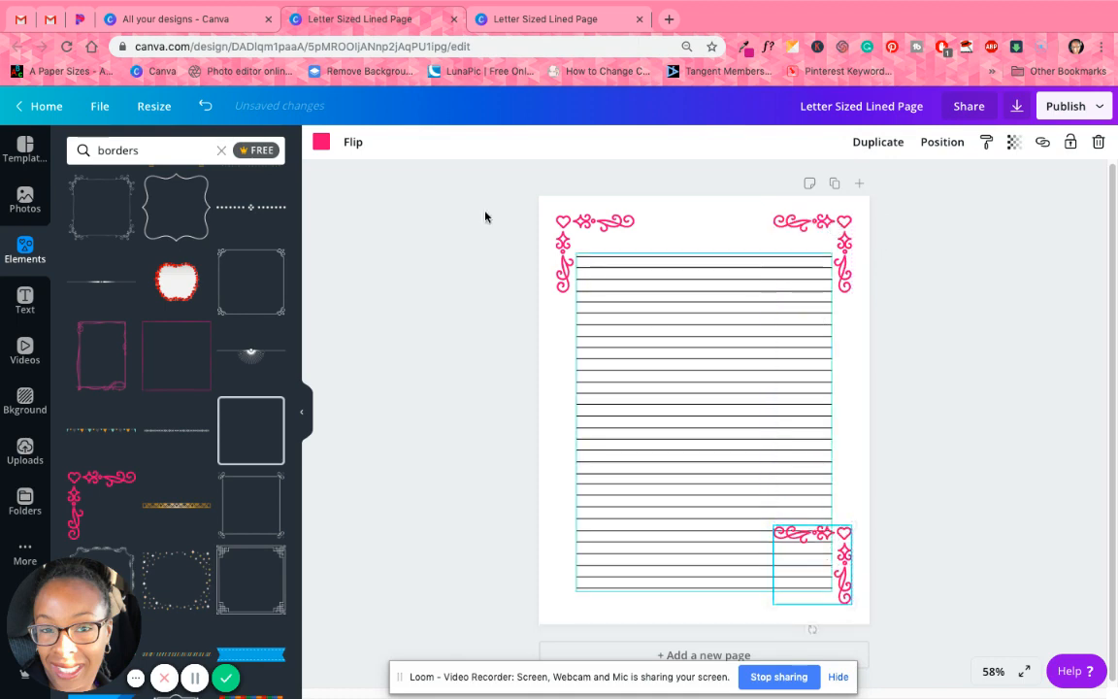
{"action": "left_click", "coordinate": [352, 142]}
{"action": "left_click", "coordinate": [383, 208]}
{"action": "left_click_drag", "start_coordinate": [837, 592], "coordinate": [850, 601]}
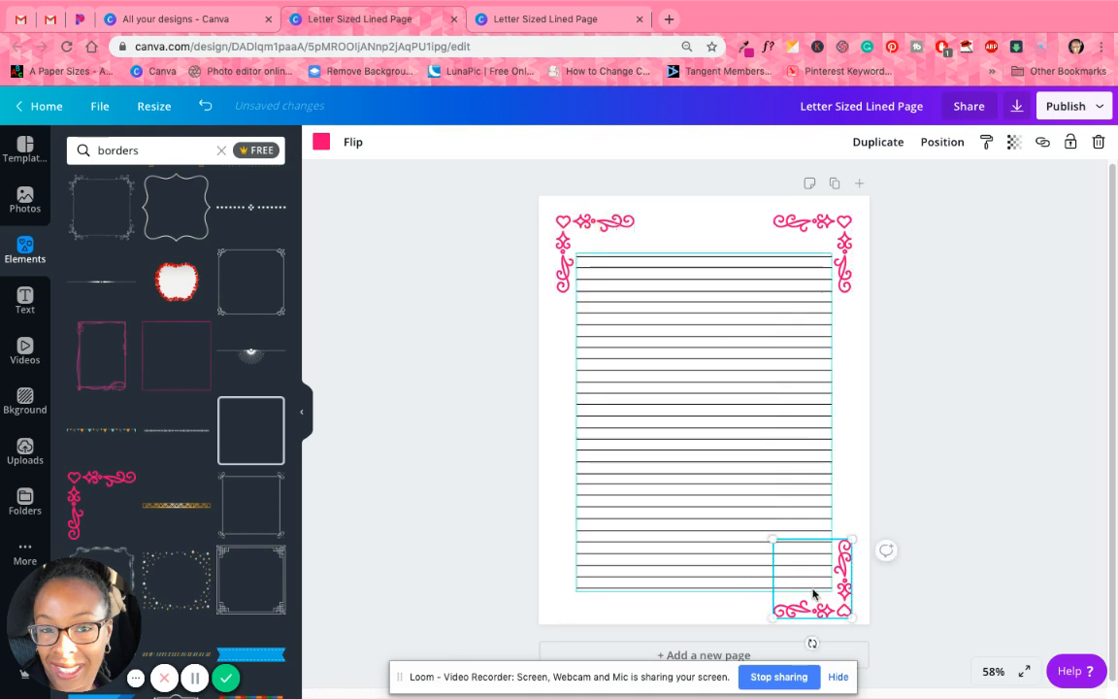
Duplicate the lower-right pink ornament, move the copy to the page's lower-left corner and flip it horizontally
{"action": "left_click", "coordinate": [878, 146]}
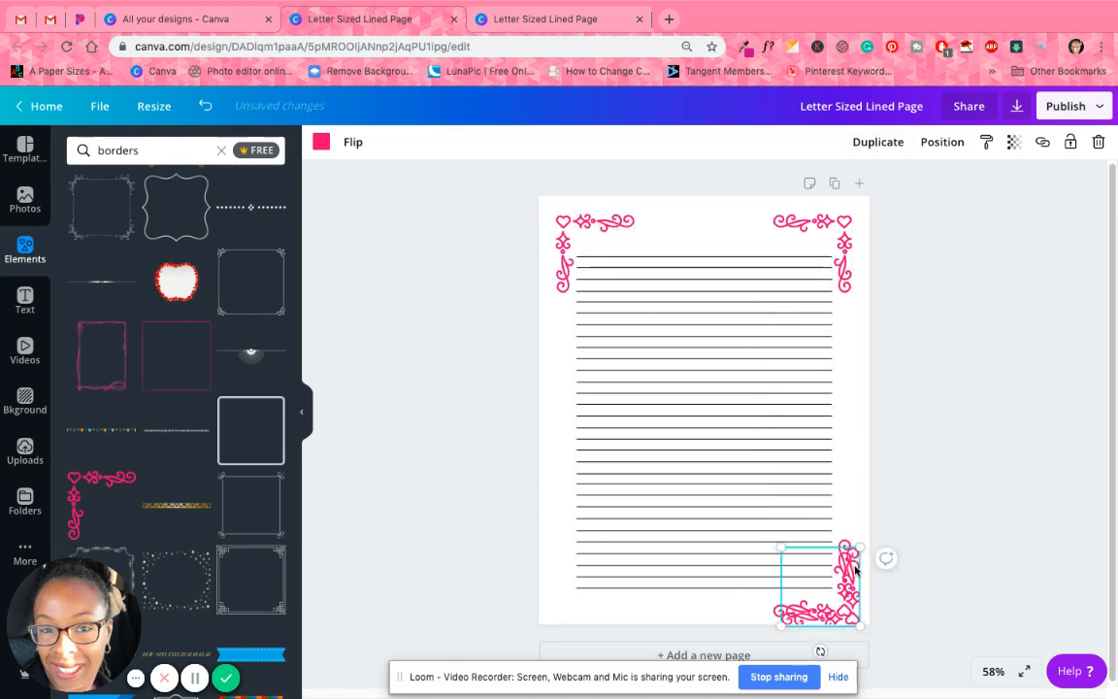
{"action": "left_click_drag", "start_coordinate": [800, 573], "coordinate": [622, 569]}
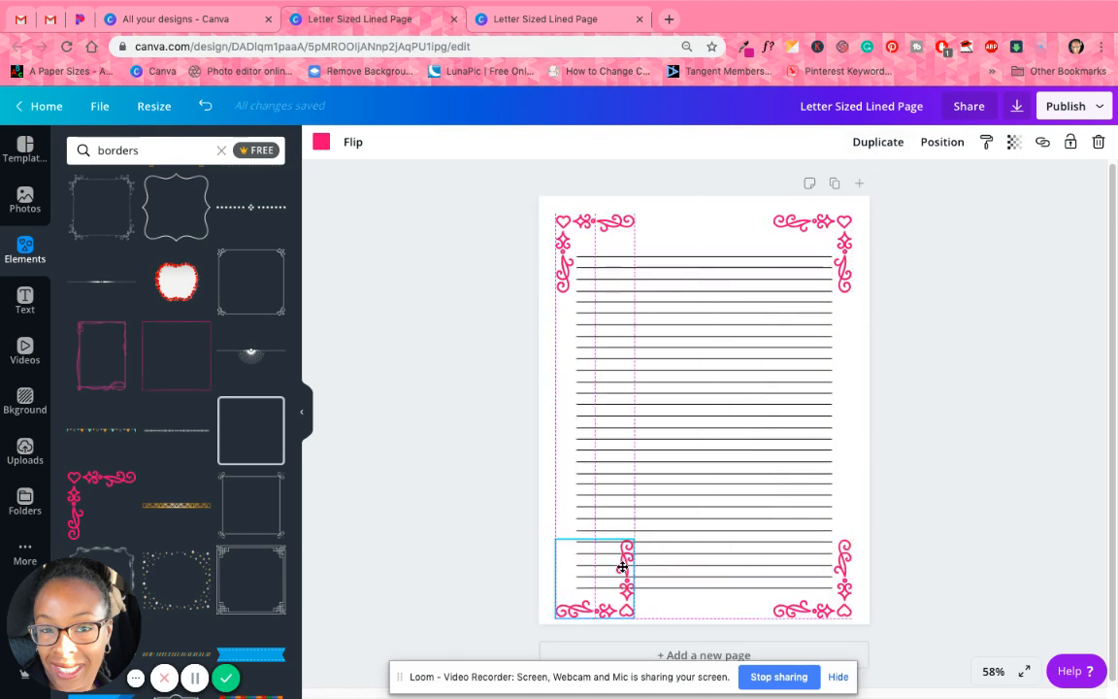
{"action": "left_click", "coordinate": [353, 141]}
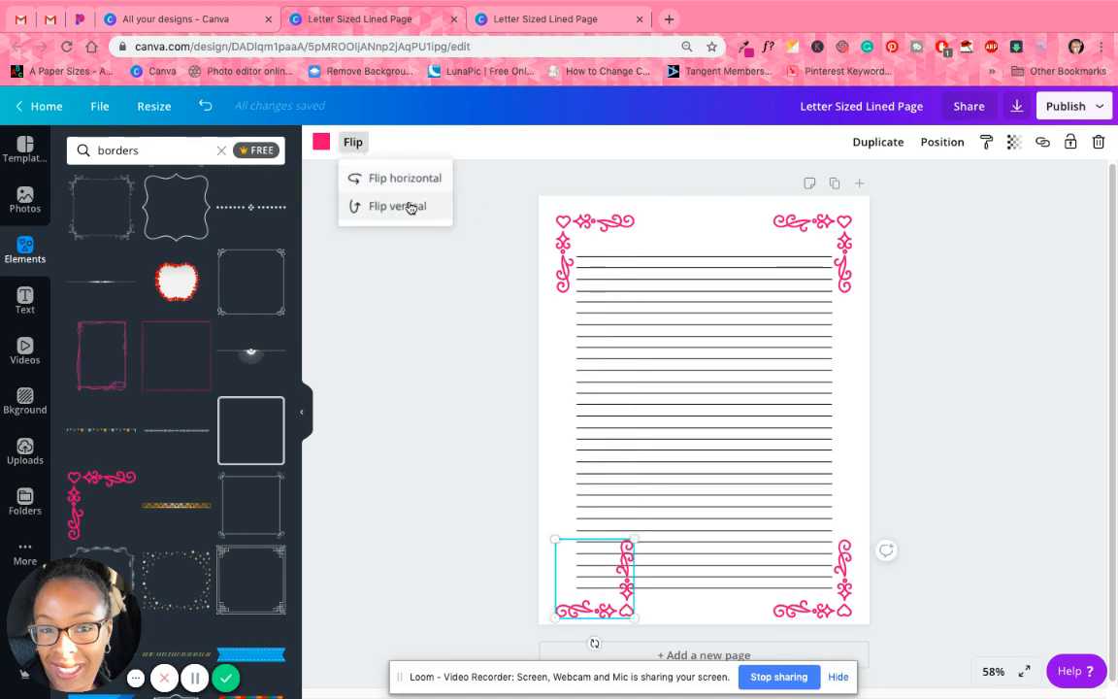
{"action": "left_click", "coordinate": [410, 207]}
{"action": "left_click", "coordinate": [410, 206]}
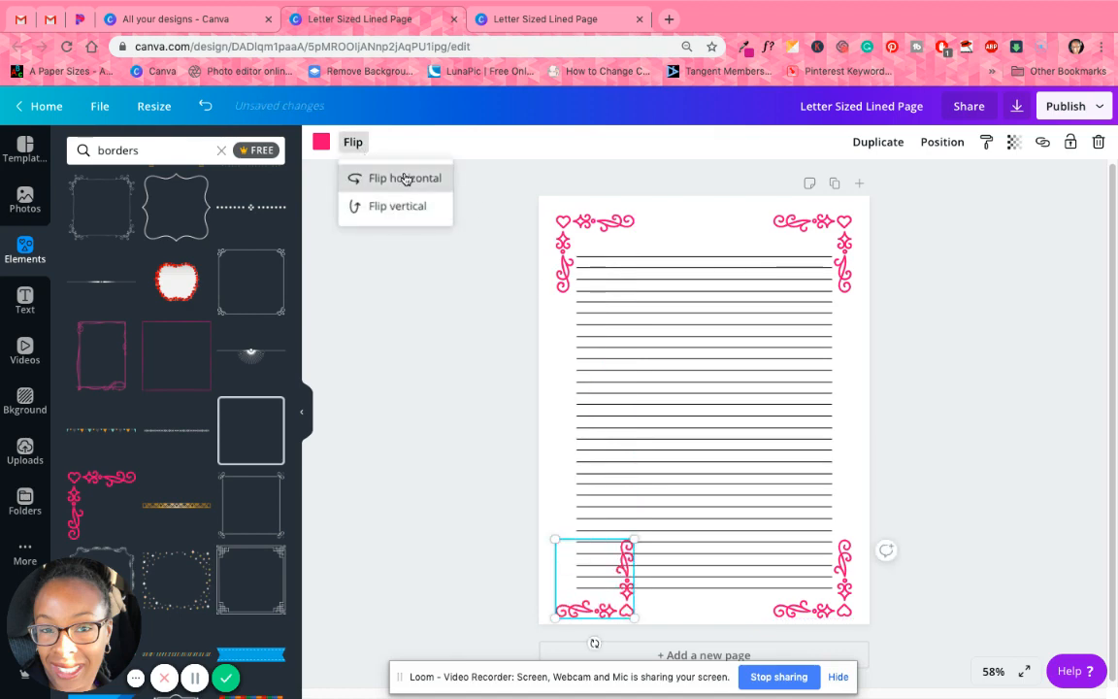
{"action": "left_click", "coordinate": [405, 179]}
{"action": "left_click", "coordinate": [958, 403]}
{"action": "mouse_move", "coordinate": [617, 603]}
{"action": "left_mouse_down"}
{"action": "mouse_move", "coordinate": [608, 594]}
{"action": "mouse_move", "coordinate": [621, 590]}
{"action": "mouse_move", "coordinate": [607, 594]}
{"action": "mouse_move", "coordinate": [619, 601]}
{"action": "left_mouse_up"}
{"action": "left_click", "coordinate": [949, 485]}
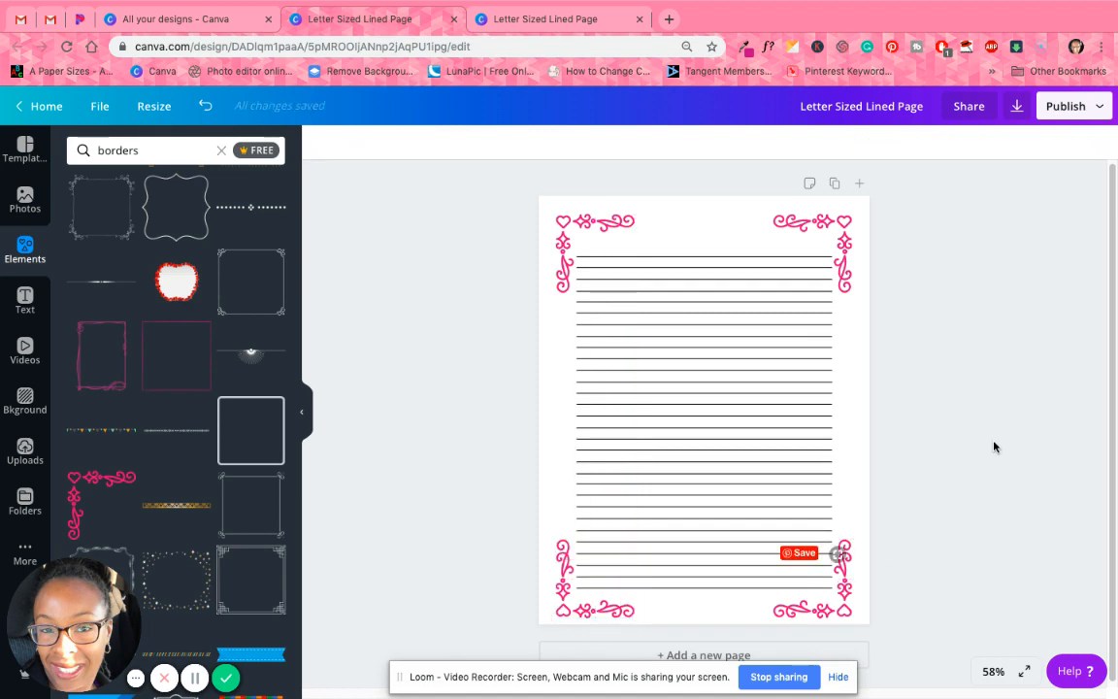
Delete all four pink heart-and-scroll ornaments from the page corners, leaving only the lines
{"action": "left_click", "coordinate": [845, 248]}
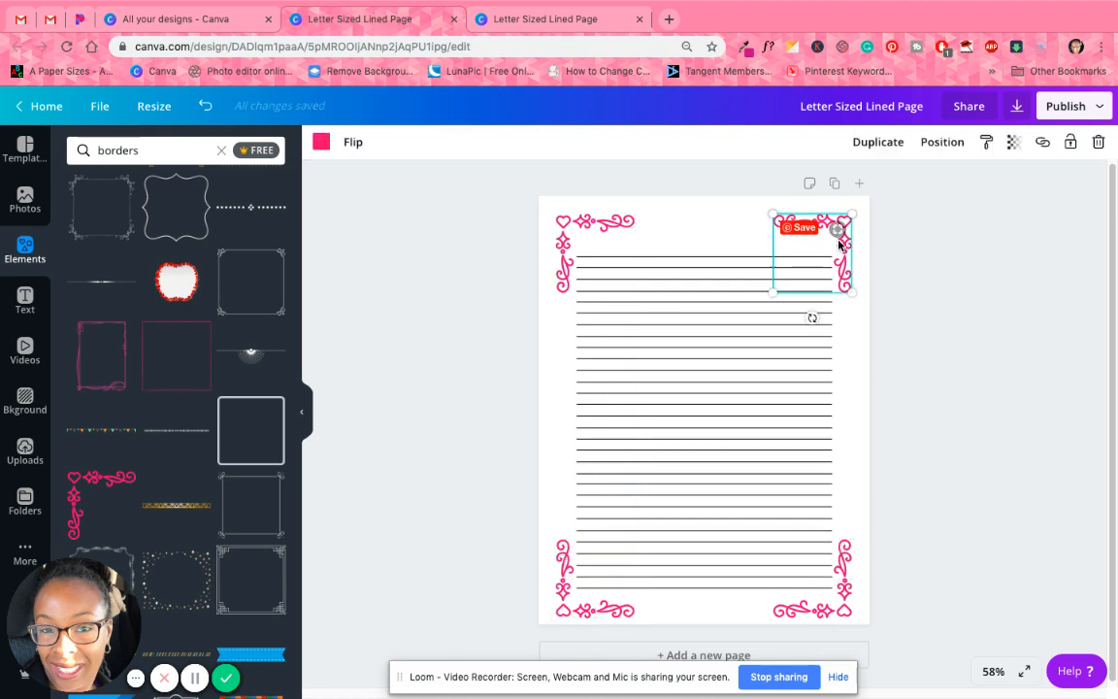
{"action": "key", "text": "Delete"}
{"action": "left_click", "coordinate": [566, 274]}
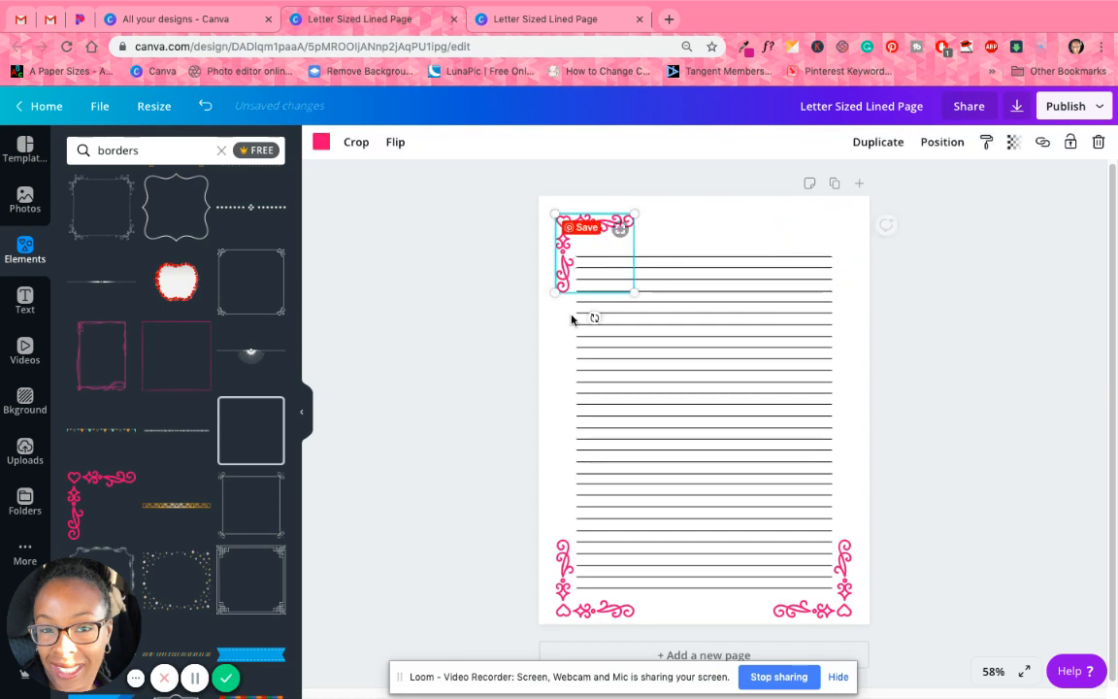
{"action": "key", "text": "Delete"}
{"action": "left_click", "coordinate": [563, 610]}
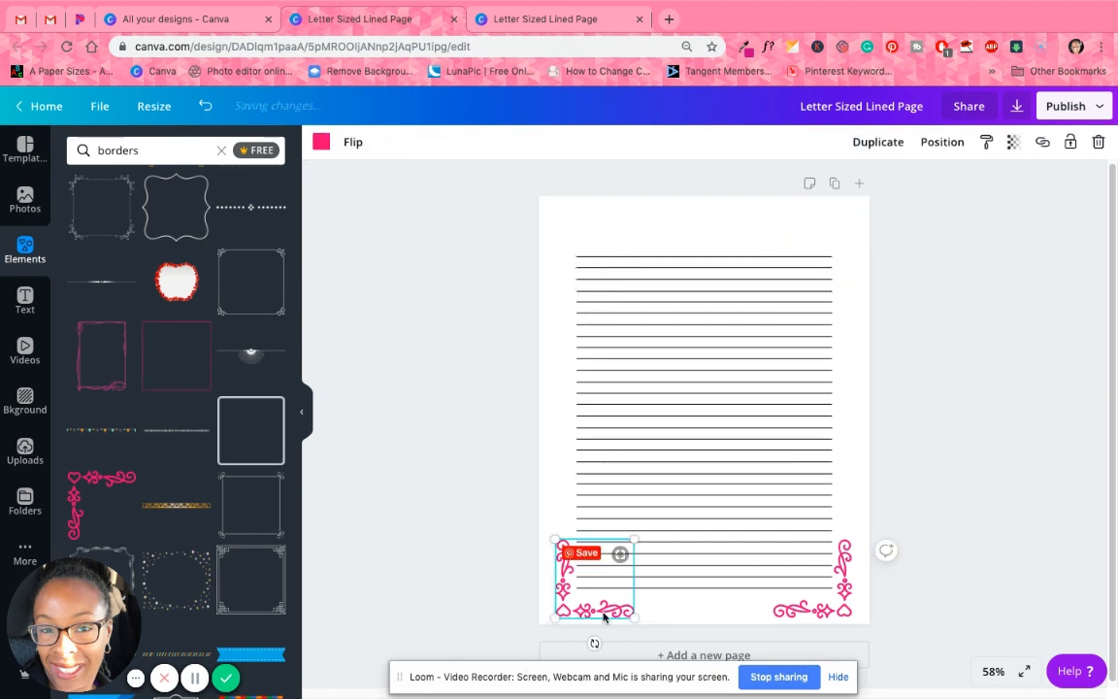
{"action": "key", "text": "Delete"}
{"action": "left_click", "coordinate": [841, 602]}
{"action": "key", "text": "Delete"}
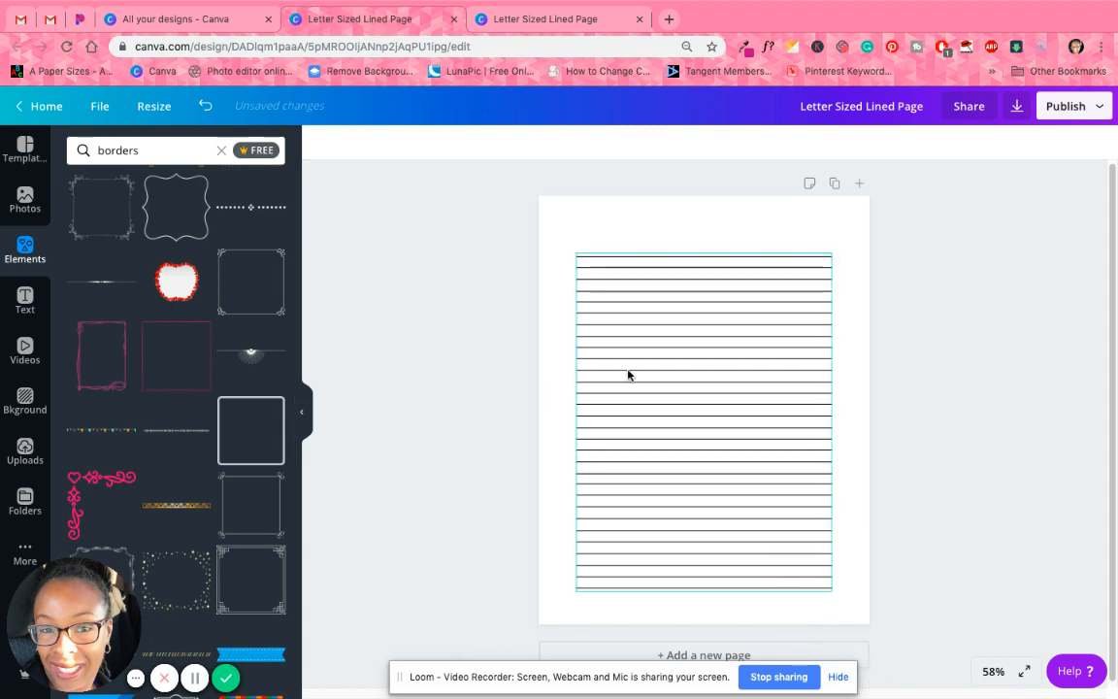
Search the elements library for "flowers"
{"action": "left_click", "coordinate": [195, 153]}
{"action": "type", "text": "flowers"}
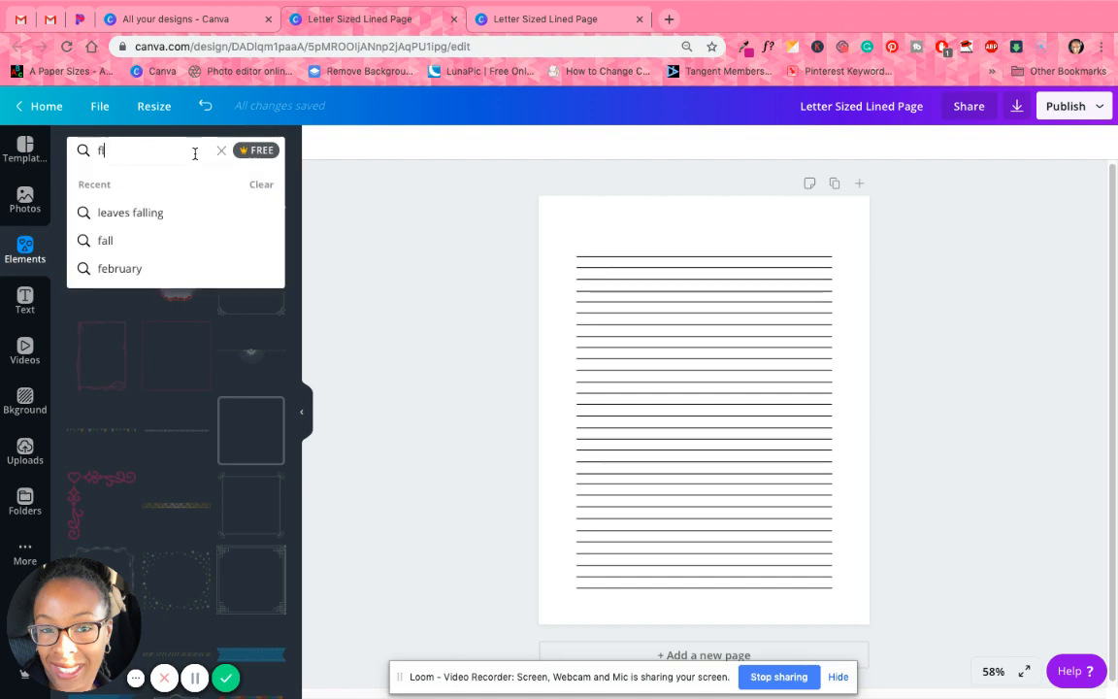
{"action": "key", "text": "Return"}
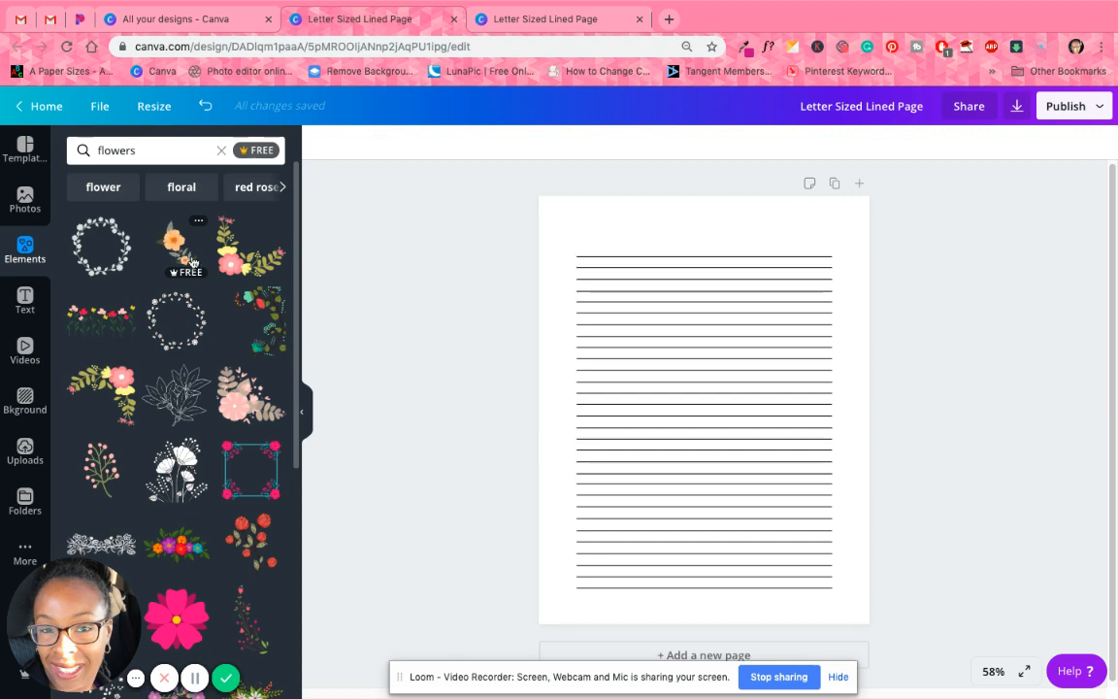
Add the free orange flower spray, scale and rotate it, and place it overhanging the page's upper-right corner
{"action": "left_click", "coordinate": [193, 262]}
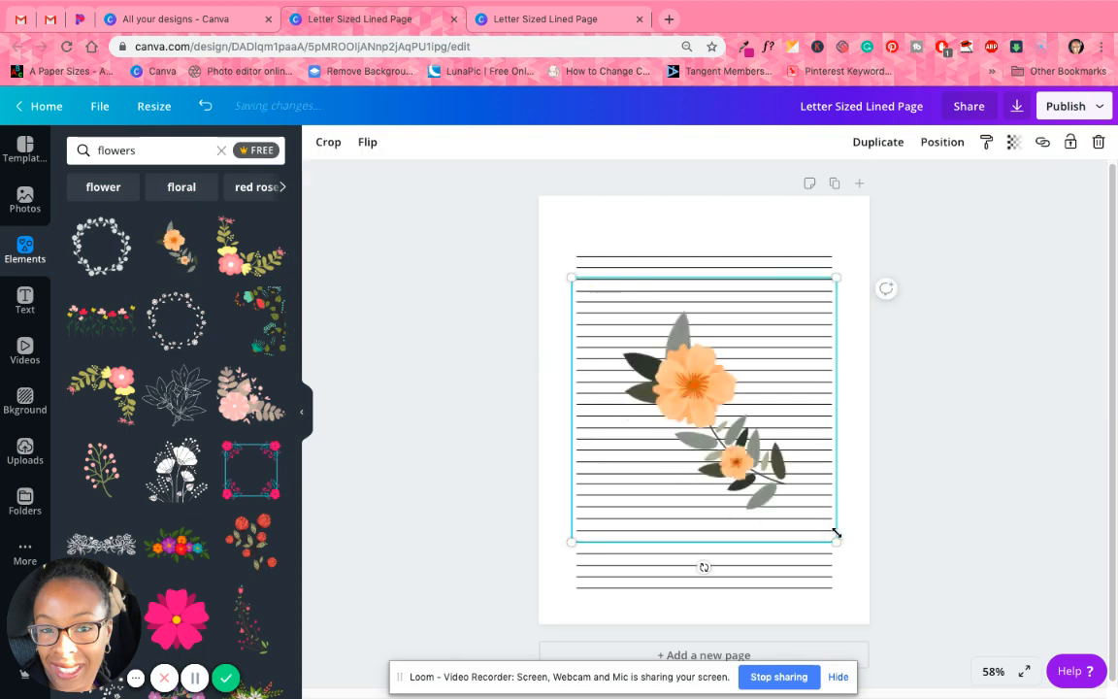
{"action": "left_click_drag", "start_coordinate": [837, 539], "coordinate": [658, 372]}
{"action": "left_click_drag", "start_coordinate": [621, 330], "coordinate": [781, 245]}
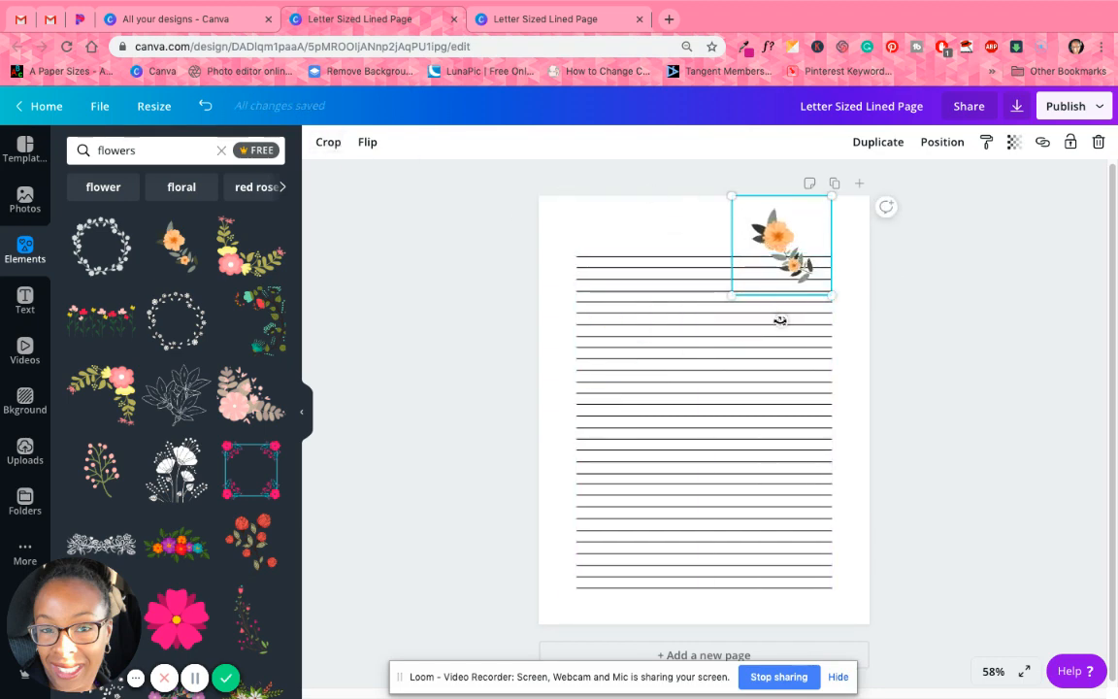
{"action": "left_click_drag", "start_coordinate": [783, 320], "coordinate": [759, 194]}
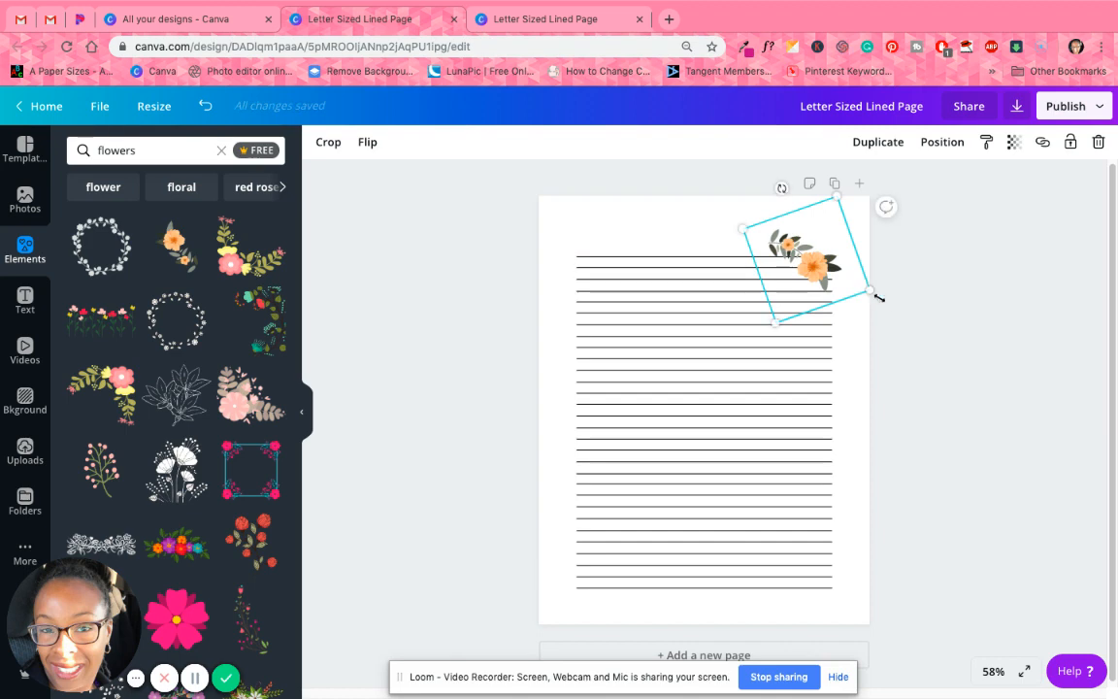
{"action": "left_click_drag", "start_coordinate": [849, 279], "coordinate": [922, 333]}
{"action": "left_click_drag", "start_coordinate": [845, 281], "coordinate": [854, 238]}
{"action": "left_click_drag", "start_coordinate": [915, 259], "coordinate": [865, 242]}
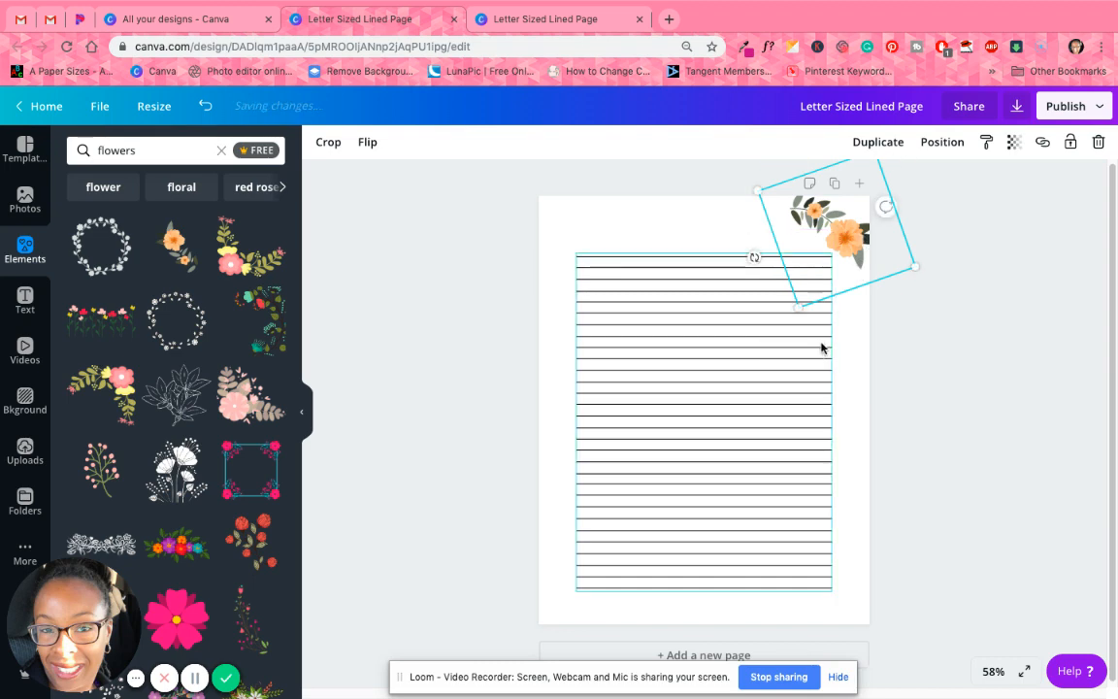
Duplicate the orange flower spray, move the copy to the page's lower-right corner and flip it both horizontally and vertically
{"action": "left_click", "coordinate": [878, 142]}
{"action": "left_click_drag", "start_coordinate": [761, 264], "coordinate": [837, 574]}
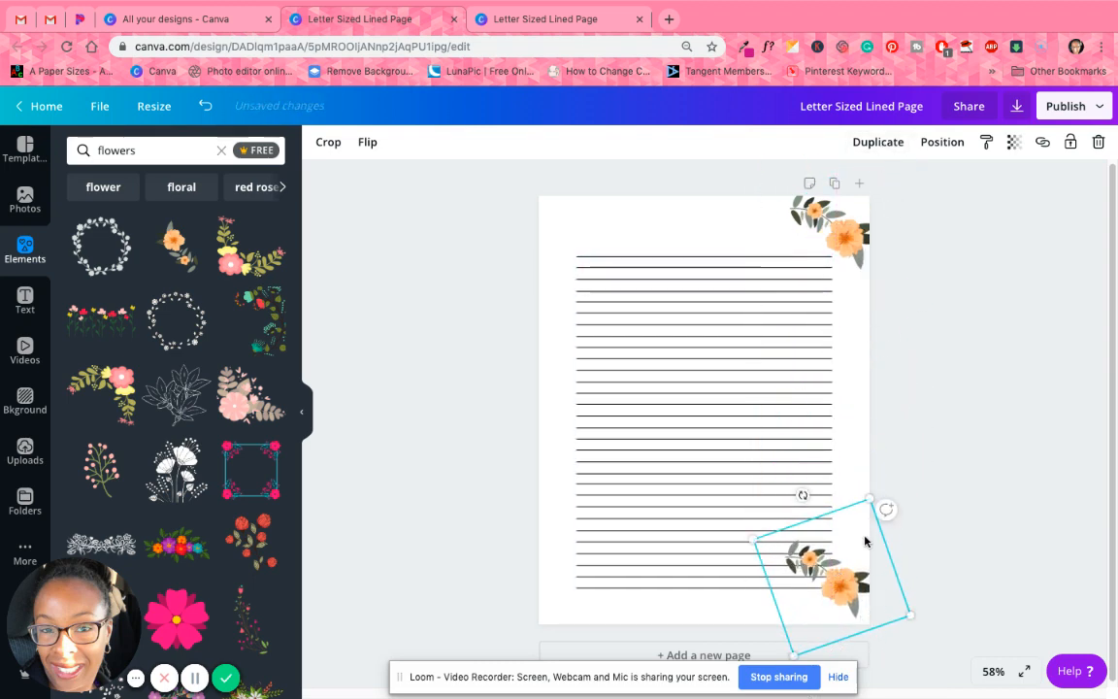
{"action": "left_click", "coordinate": [367, 141]}
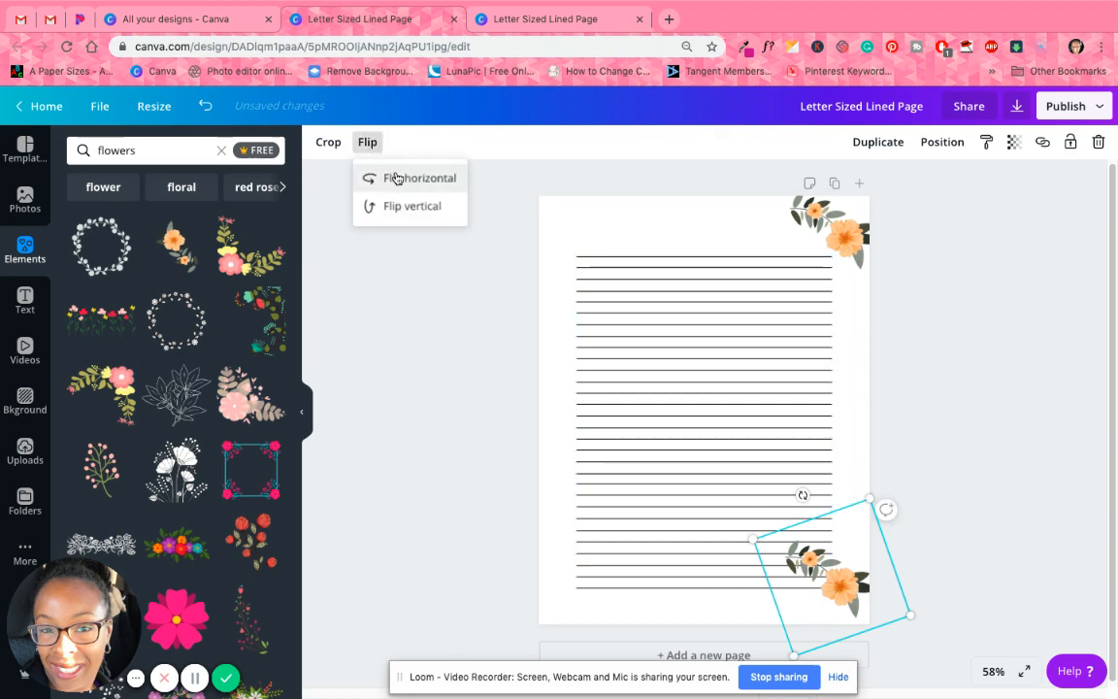
{"action": "left_click", "coordinate": [396, 177]}
{"action": "left_click", "coordinate": [408, 205]}
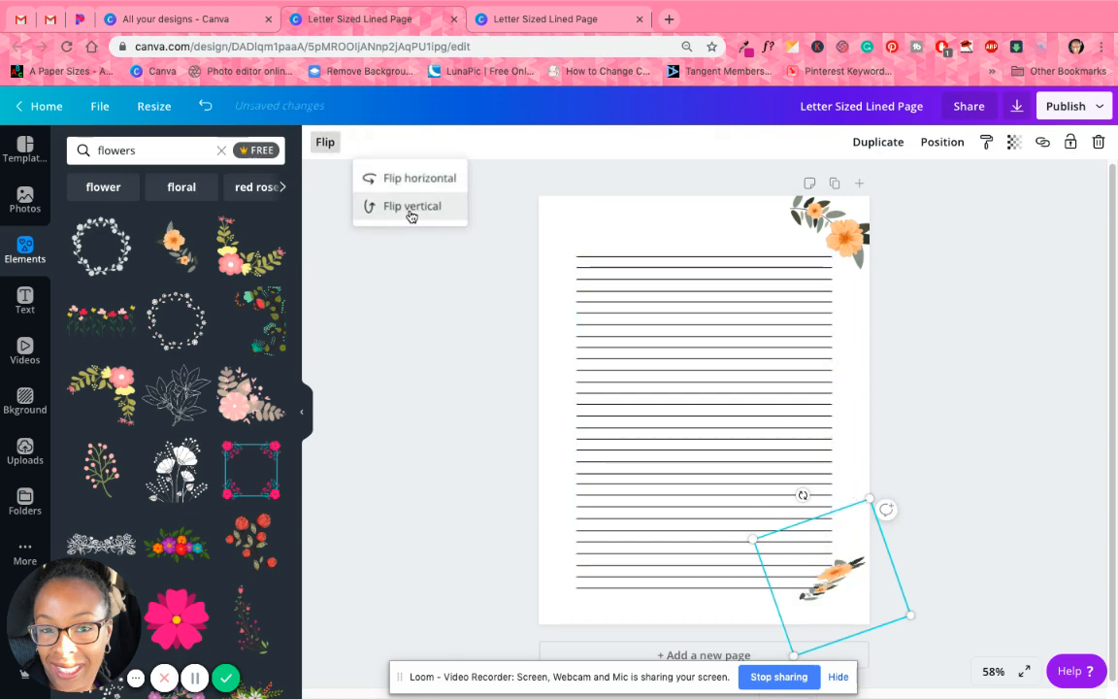
Rotate the lower-right flower spray and position it so its blooms overhang the page's lower-right corner
{"action": "left_click", "coordinate": [873, 653]}
{"action": "mouse_move", "coordinate": [839, 587]}
{"action": "left_mouse_down"}
{"action": "mouse_move", "coordinate": [860, 601]}
{"action": "mouse_move", "coordinate": [855, 593]}
{"action": "left_mouse_up"}
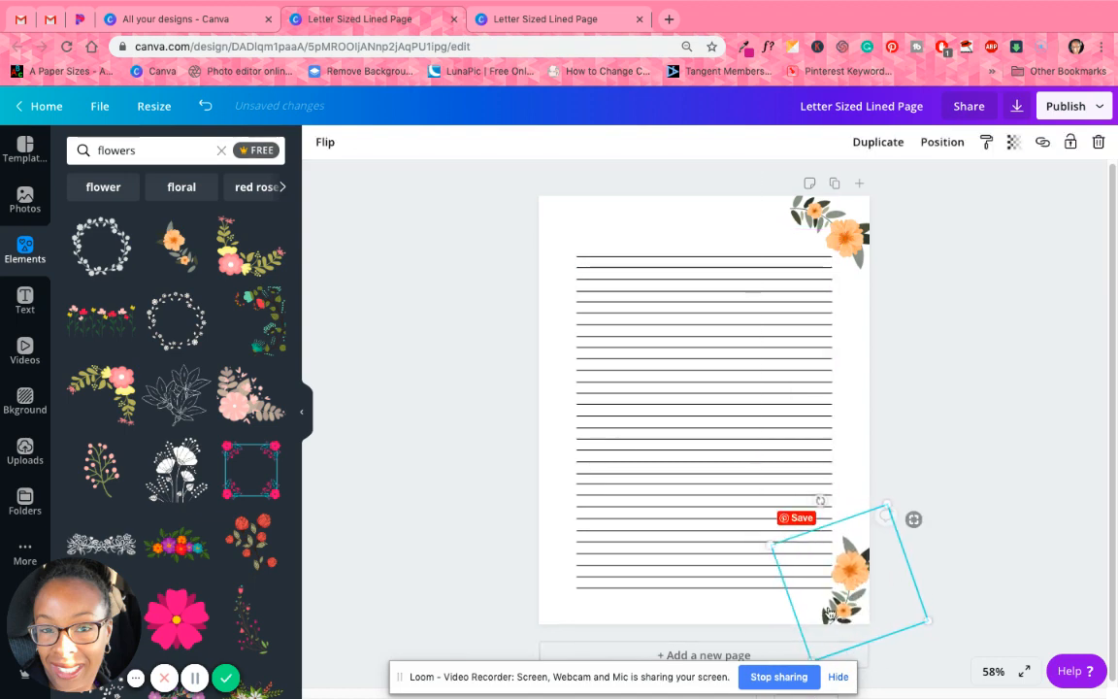
{"action": "left_click_drag", "start_coordinate": [820, 499], "coordinate": [844, 499]}
{"action": "left_click", "coordinate": [837, 608]}
{"action": "left_click_drag", "start_coordinate": [838, 607], "coordinate": [830, 571]}
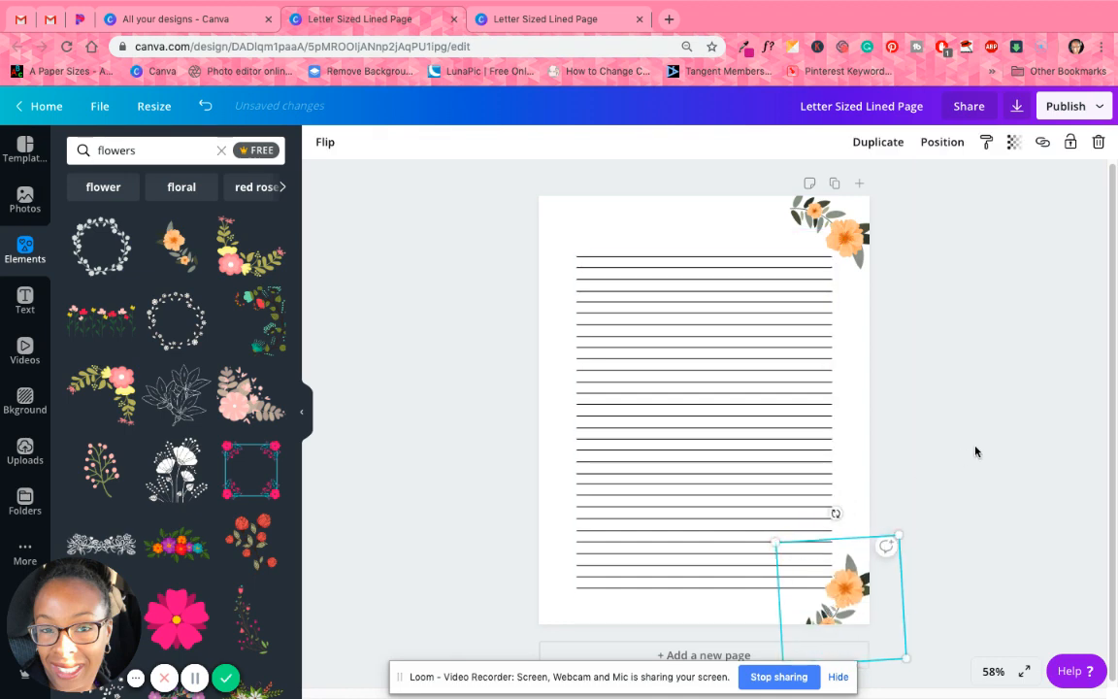
{"action": "left_click", "coordinate": [877, 400]}
{"action": "left_click", "coordinate": [849, 582]}
{"action": "mouse_move", "coordinate": [849, 582]}
{"action": "left_mouse_down"}
{"action": "mouse_move", "coordinate": [822, 557]}
{"action": "mouse_move", "coordinate": [865, 579]}
{"action": "left_mouse_up"}
{"action": "left_click", "coordinate": [926, 345]}
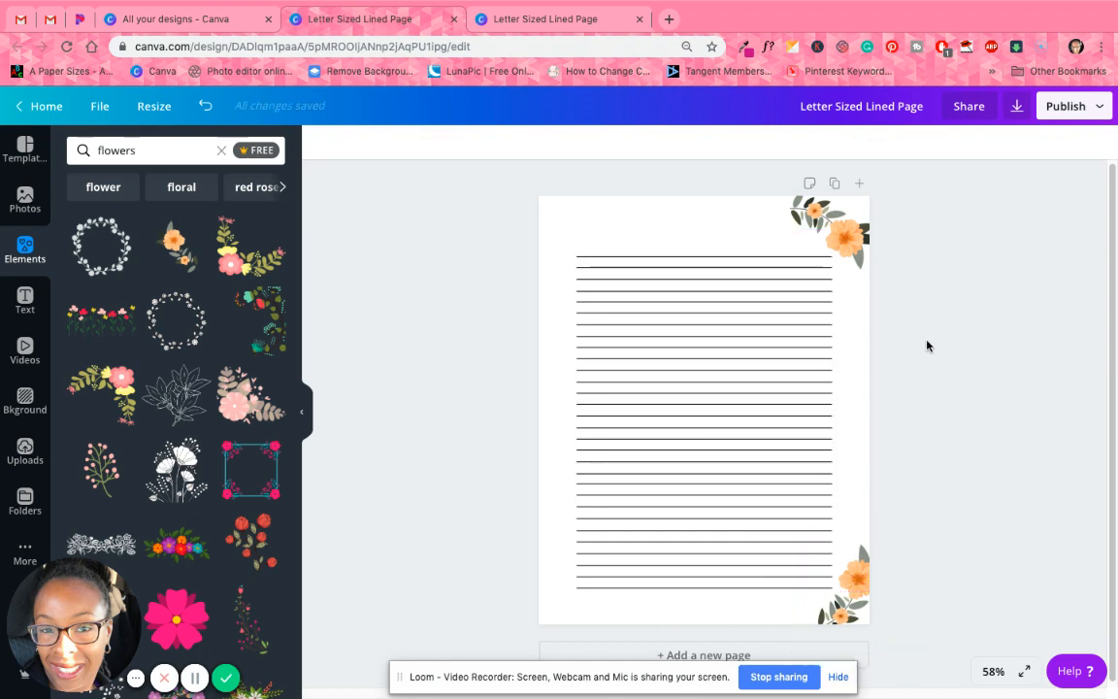
Enlarge the orange flower spray at the upper-right corner and reposition it over the page edges
{"action": "left_click", "coordinate": [800, 278]}
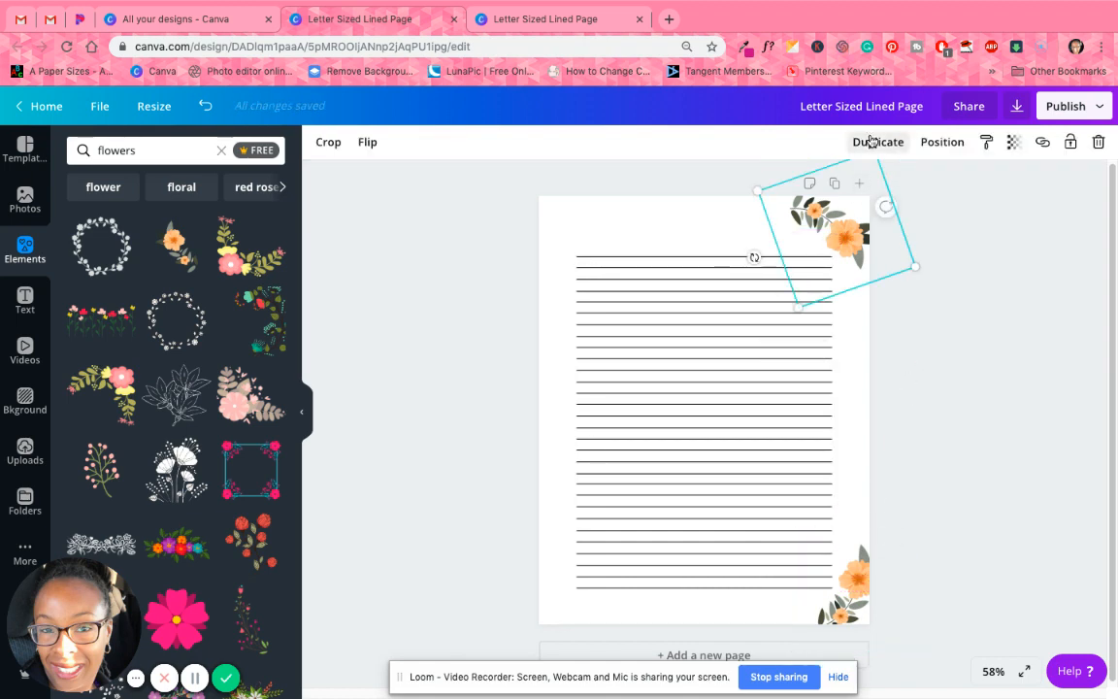
{"action": "left_click", "coordinate": [872, 142]}
{"action": "left_click_drag", "start_coordinate": [761, 262], "coordinate": [836, 261]}
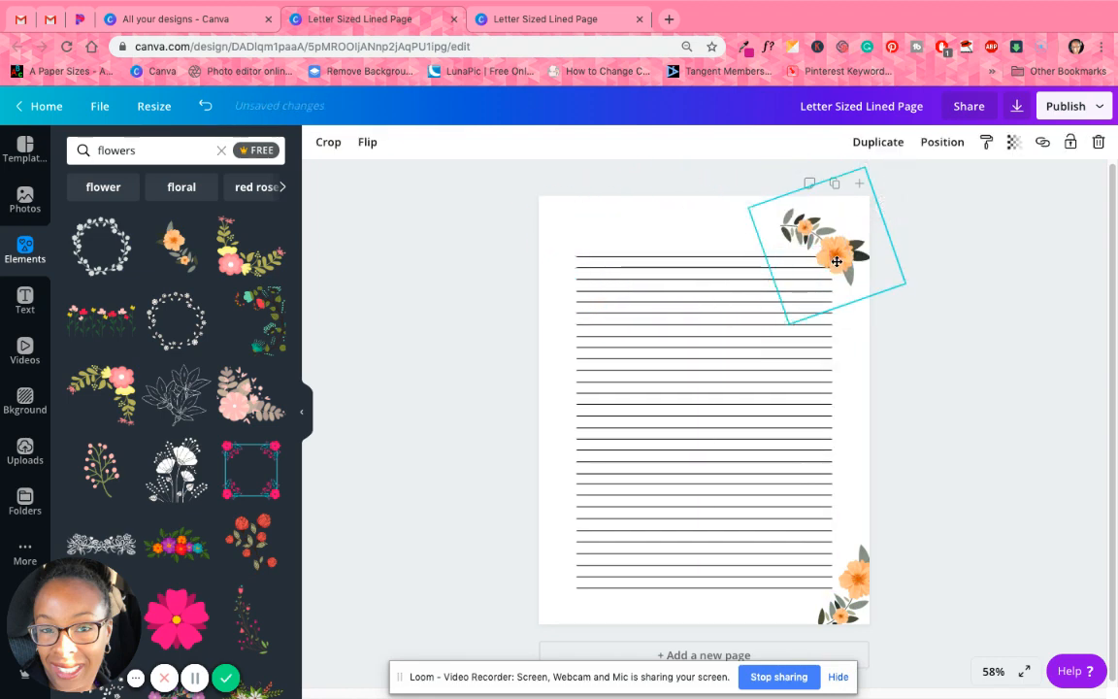
{"action": "left_click_drag", "start_coordinate": [932, 301], "coordinate": [999, 359]}
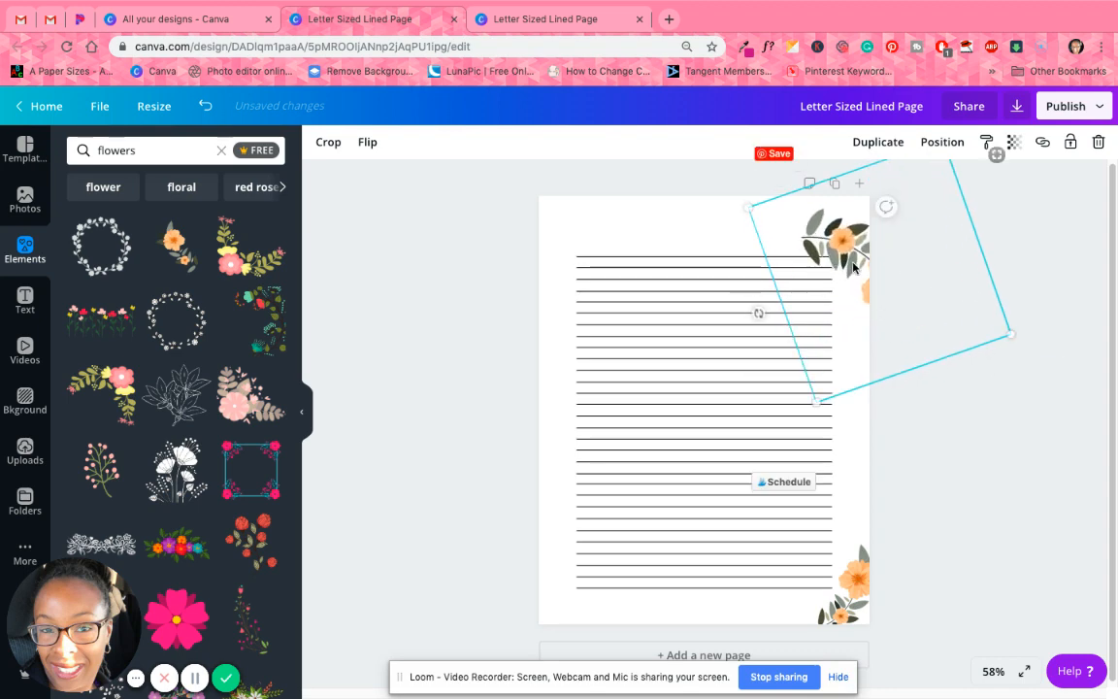
{"action": "mouse_move", "coordinate": [814, 256]}
{"action": "left_mouse_down"}
{"action": "mouse_move", "coordinate": [773, 221]}
{"action": "mouse_move", "coordinate": [809, 216]}
{"action": "mouse_move", "coordinate": [807, 235]}
{"action": "mouse_move", "coordinate": [793, 210]}
{"action": "mouse_move", "coordinate": [806, 240]}
{"action": "left_mouse_up"}
Delete the orange flower spray in the page's lower-right corner
{"action": "left_click", "coordinate": [861, 575]}
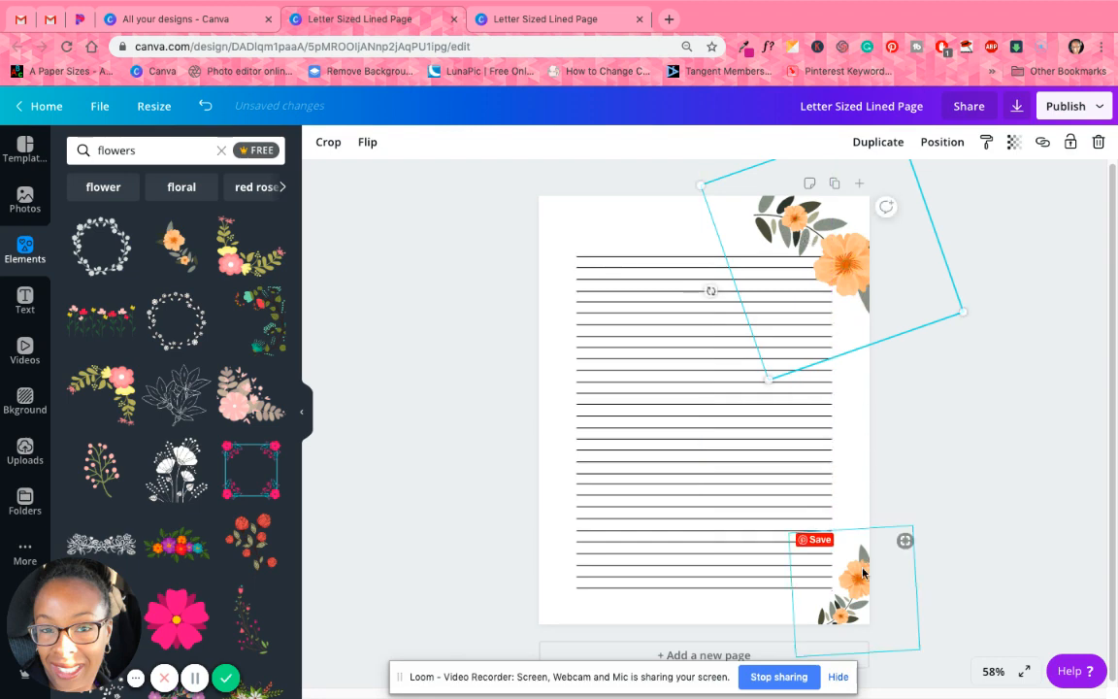
{"action": "key", "text": "Delete"}
{"action": "left_click", "coordinate": [667, 394]}
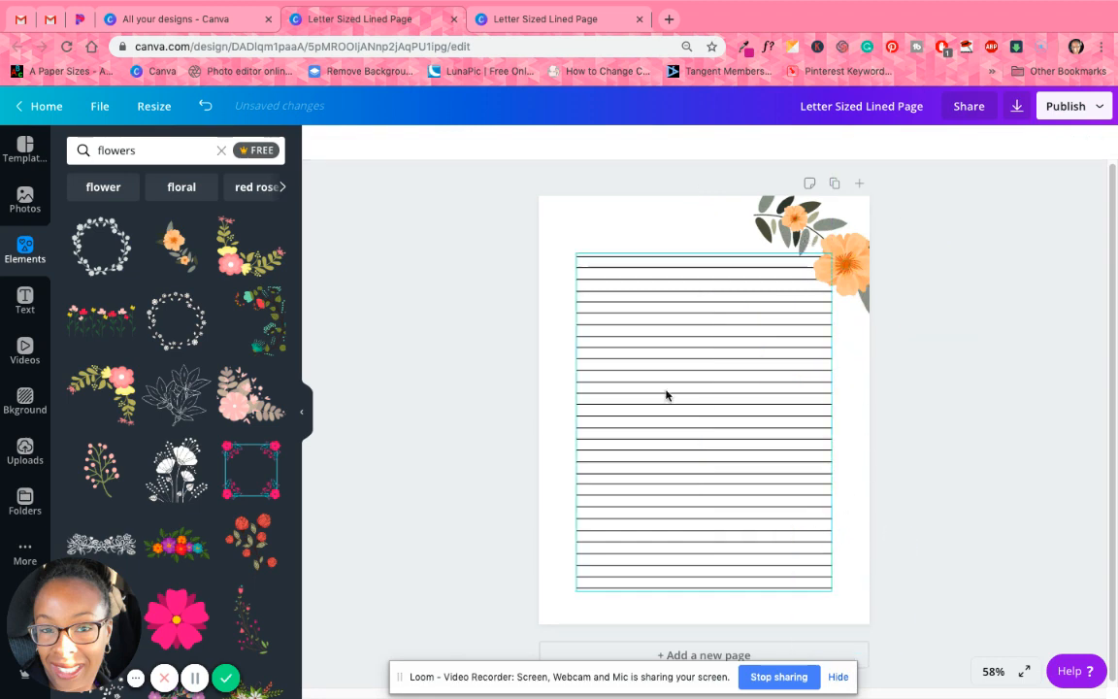
Try the enlarged orange flower spray rotated to 150° in the upper-right corner, and delete it from the page
{"action": "left_click", "coordinate": [843, 275]}
{"action": "left_click_drag", "start_coordinate": [843, 275], "coordinate": [822, 245]}
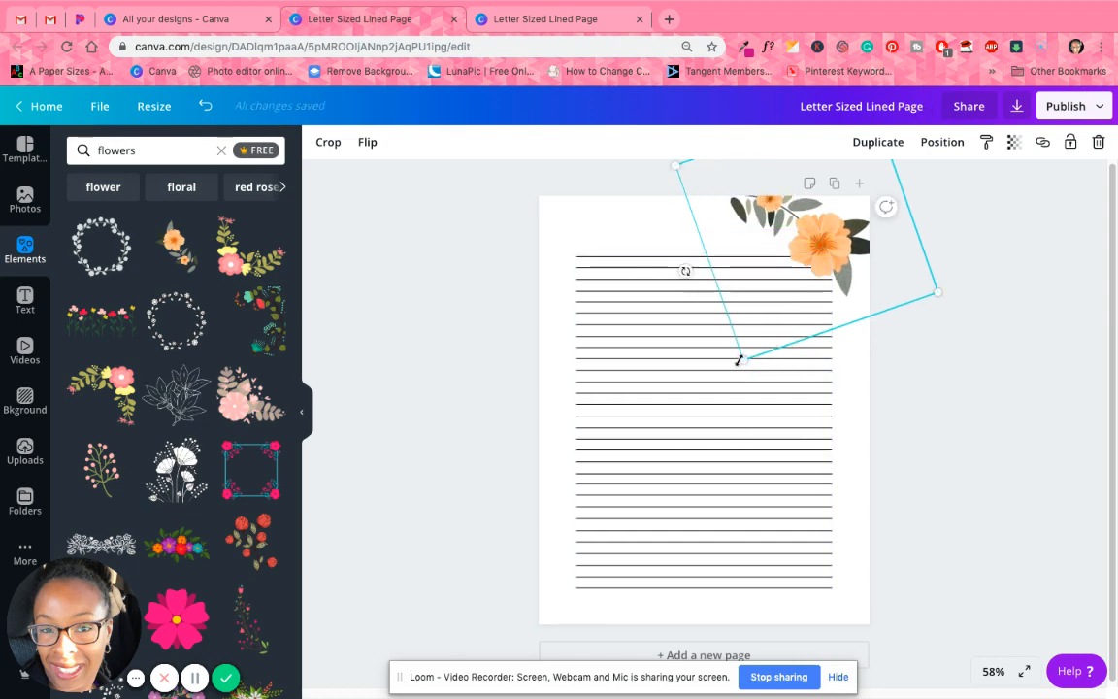
{"action": "left_click_drag", "start_coordinate": [687, 274], "coordinate": [702, 296]}
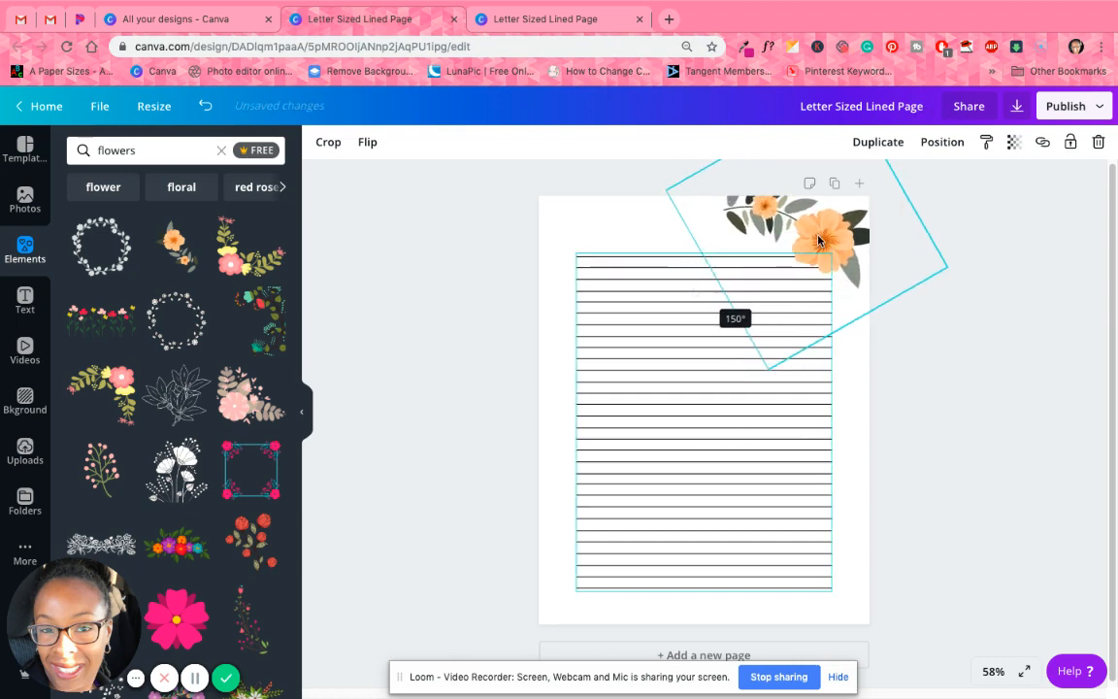
{"action": "mouse_move", "coordinate": [815, 236]}
{"action": "left_mouse_down"}
{"action": "mouse_move", "coordinate": [841, 241]}
{"action": "mouse_move", "coordinate": [831, 230]}
{"action": "left_mouse_up"}
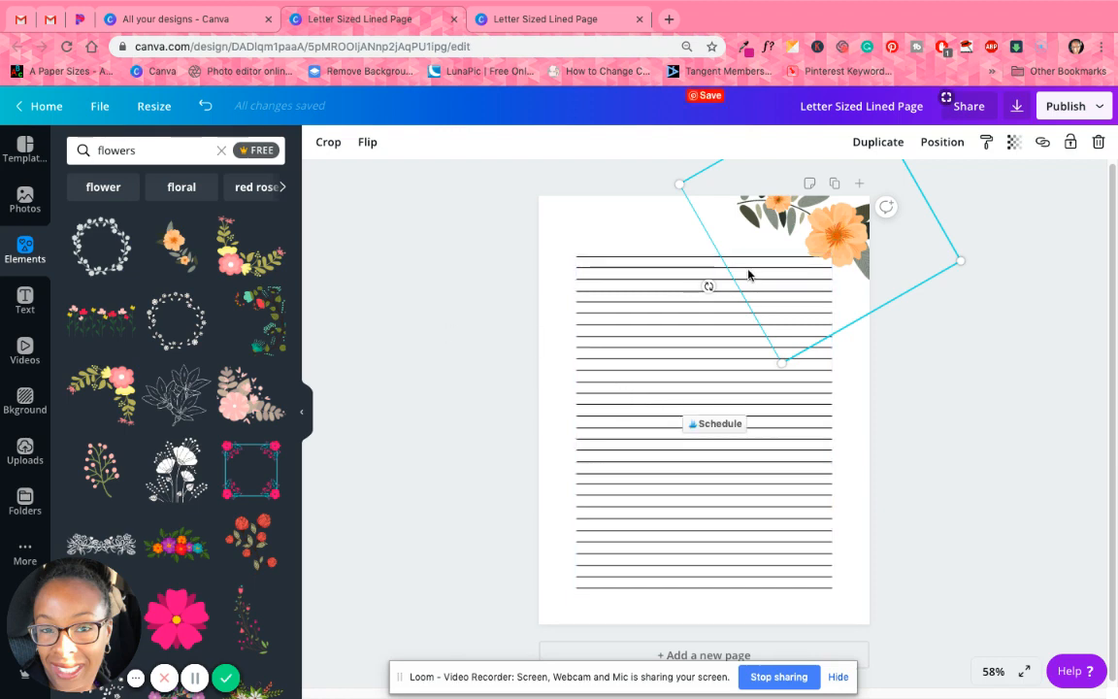
{"action": "key", "text": "Delete"}
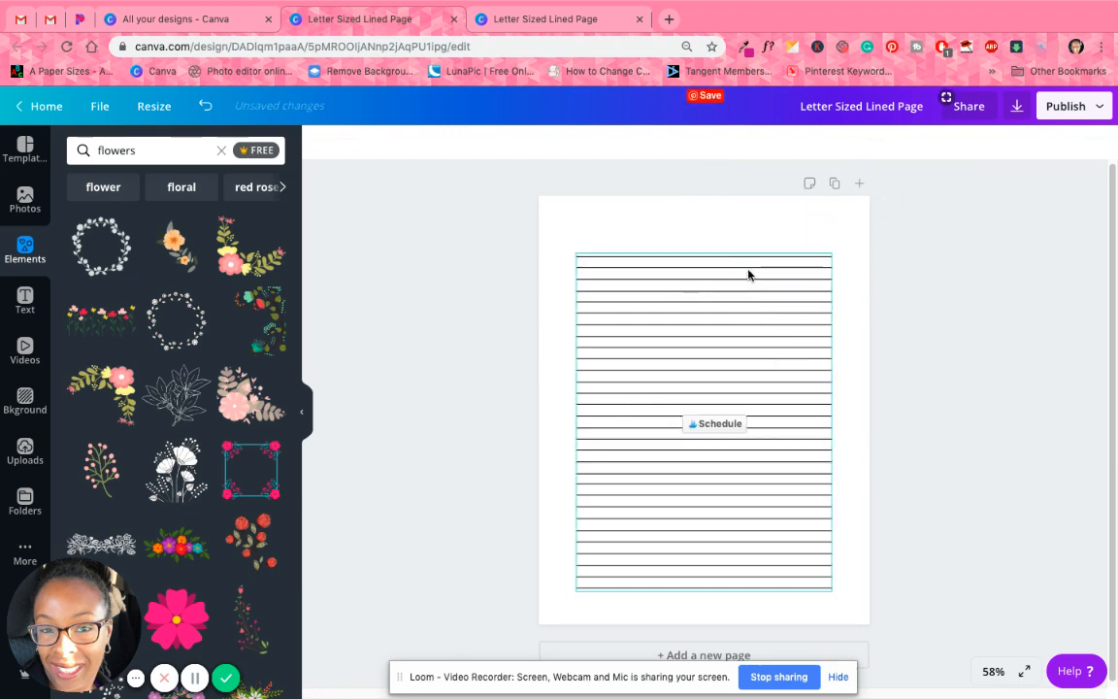
Add the coral-and-yellow floral corner spray, scale it down, tilt it slightly clockwise and fit it into the page's upper-right corner
{"action": "left_click", "coordinate": [106, 393]}
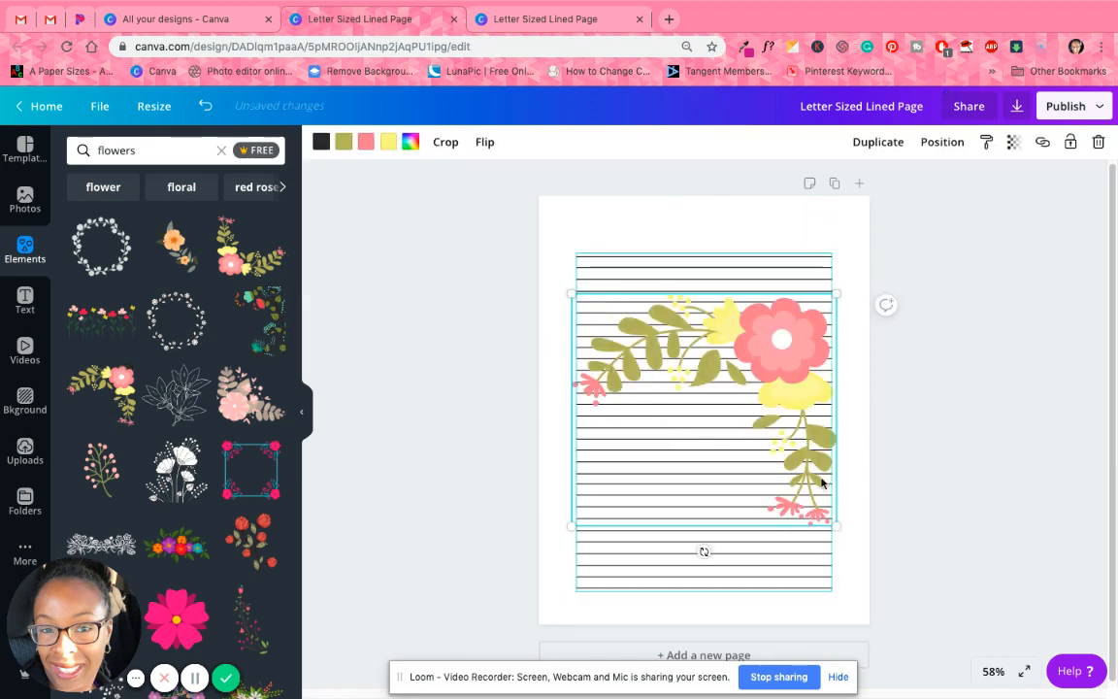
{"action": "left_click_drag", "start_coordinate": [704, 552], "coordinate": [630, 520]}
{"action": "left_click_drag", "start_coordinate": [818, 385], "coordinate": [883, 229]}
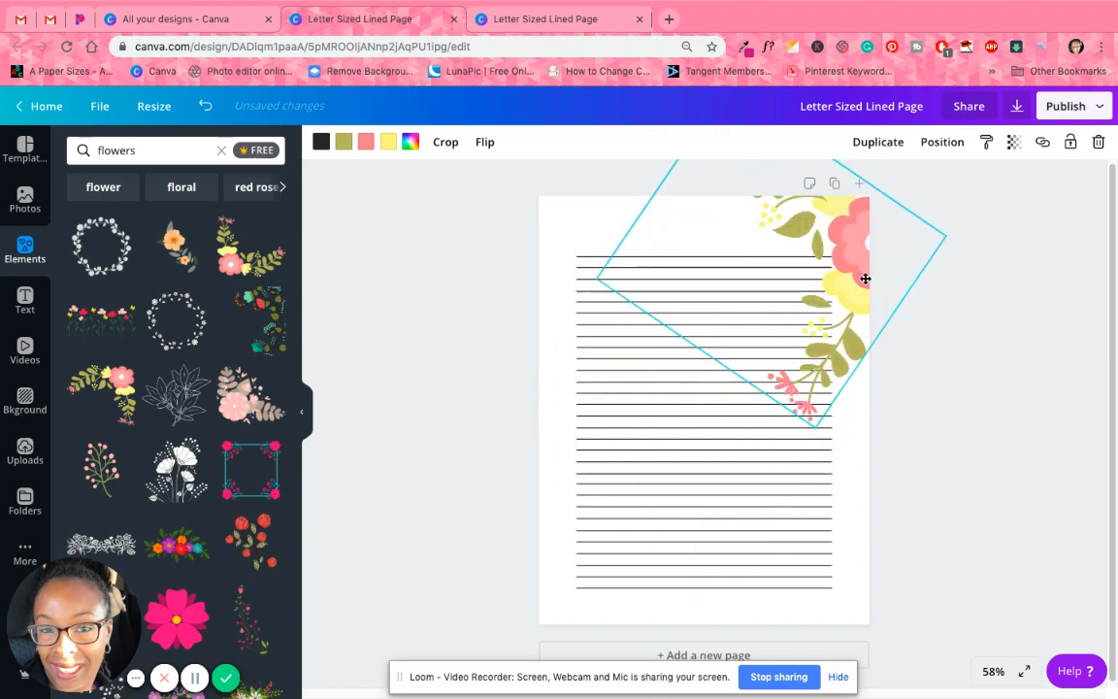
{"action": "left_click_drag", "start_coordinate": [687, 369], "coordinate": [741, 384]}
{"action": "left_click_drag", "start_coordinate": [879, 389], "coordinate": [848, 309]}
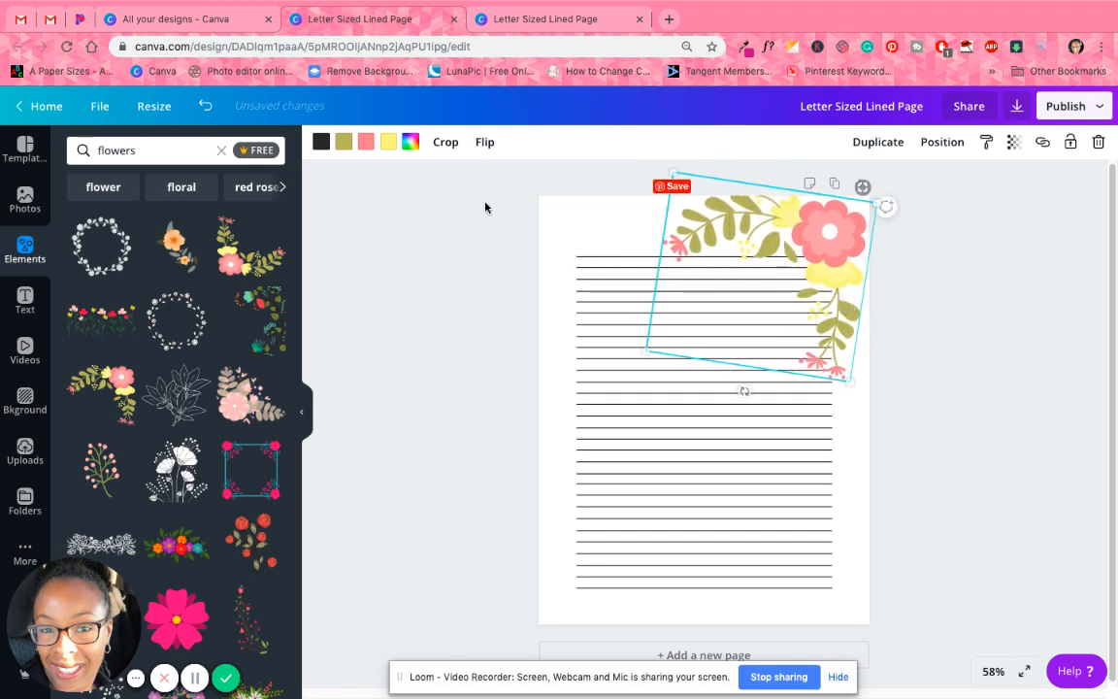
Recolor the coral parts of the floral corner spray to the bright pink default color
{"action": "left_click", "coordinate": [367, 144]}
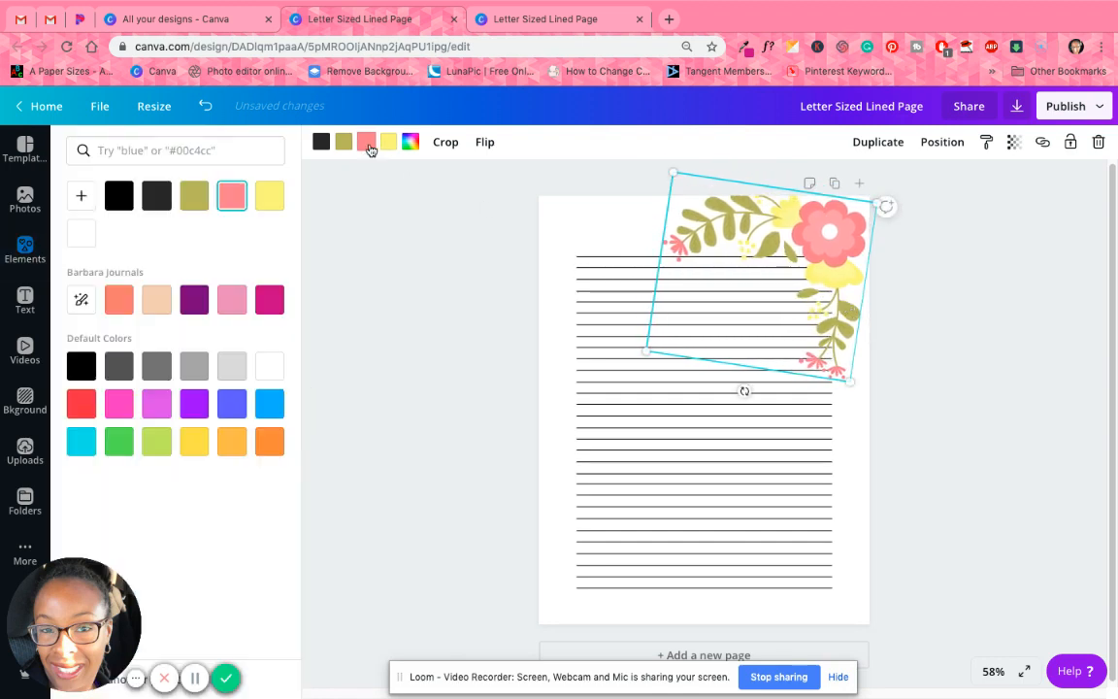
{"action": "left_click", "coordinate": [116, 402]}
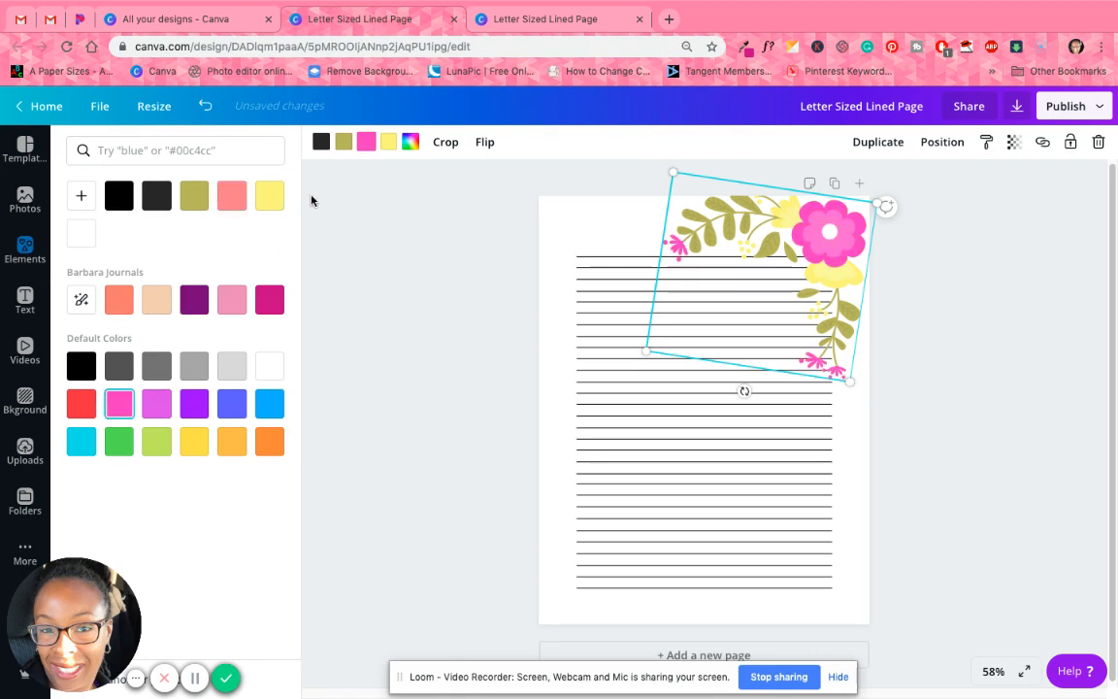
Recolor the floral corner spray's olive leaves to the default green and its pale yellow parts to the default golden yellow
{"action": "left_click", "coordinate": [349, 146]}
{"action": "left_click", "coordinate": [118, 442]}
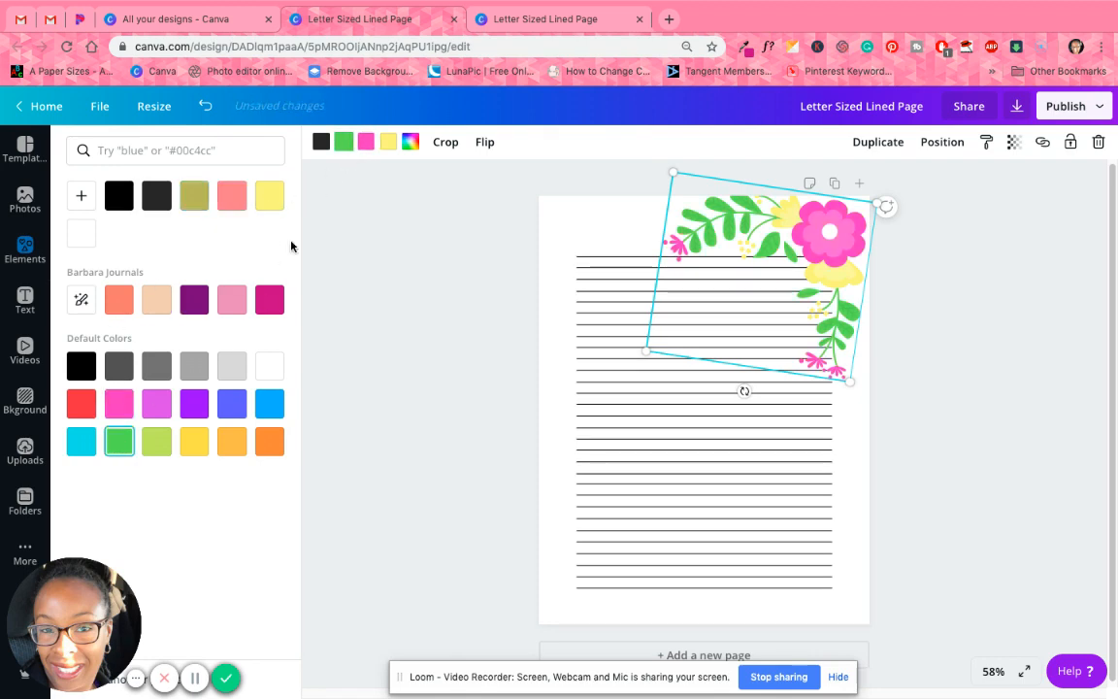
{"action": "left_click", "coordinate": [194, 441]}
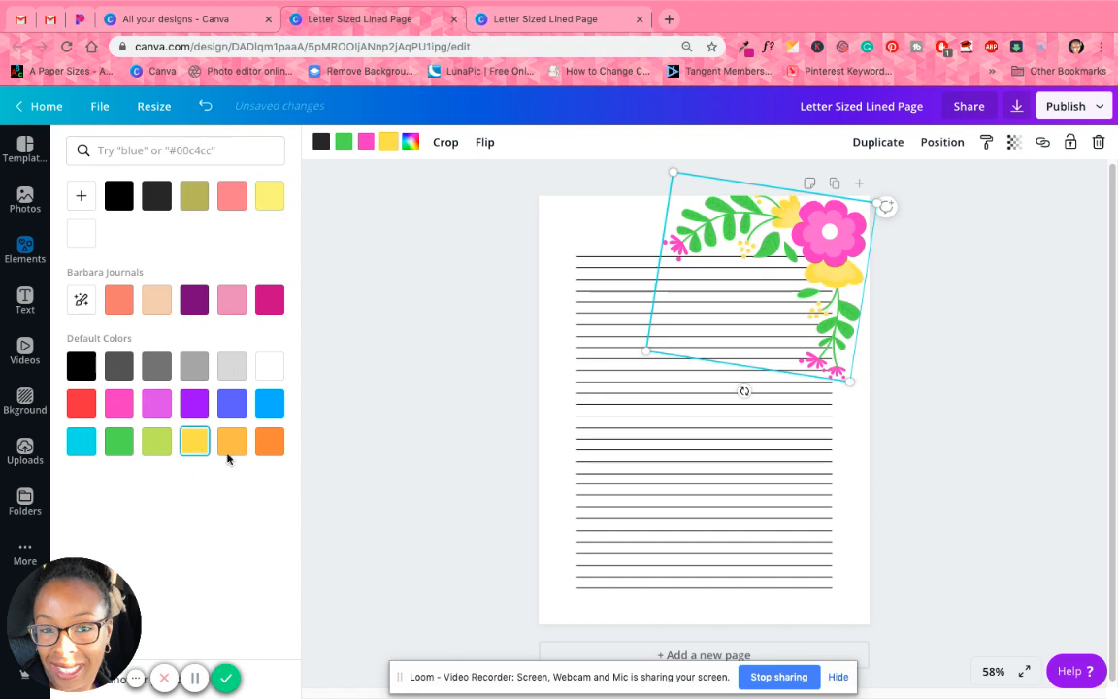
{"action": "left_click", "coordinate": [964, 326]}
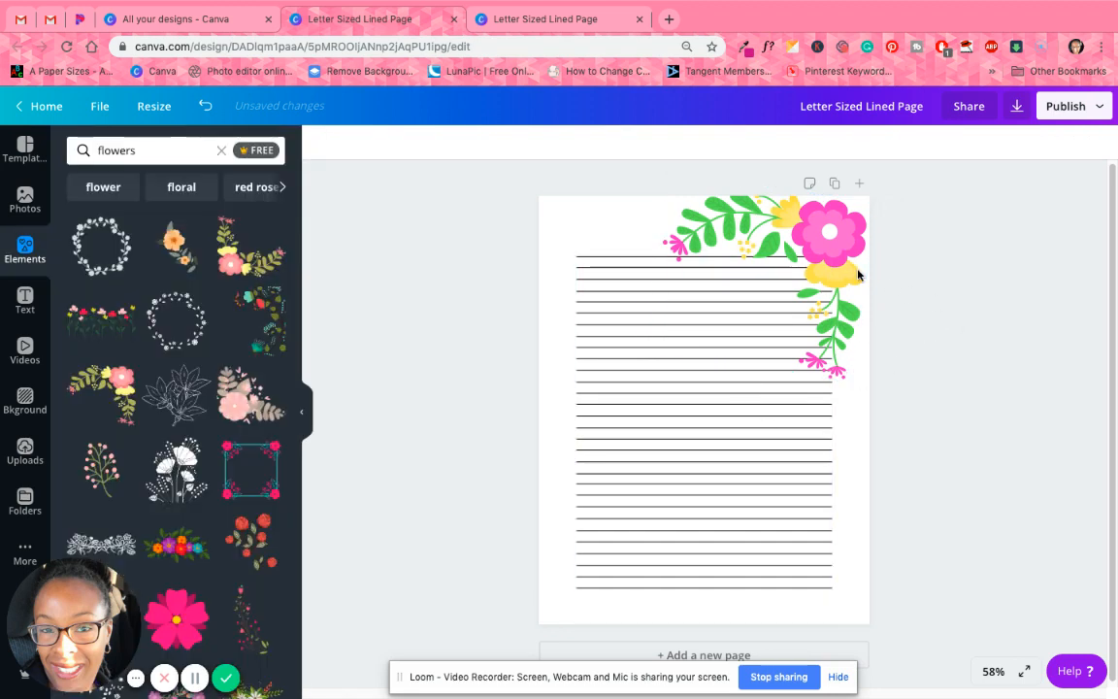
Shift the floral spray slightly further into the page's upper-right corner and send it backward behind the lines
{"action": "left_click_drag", "start_coordinate": [850, 268], "coordinate": [855, 268]}
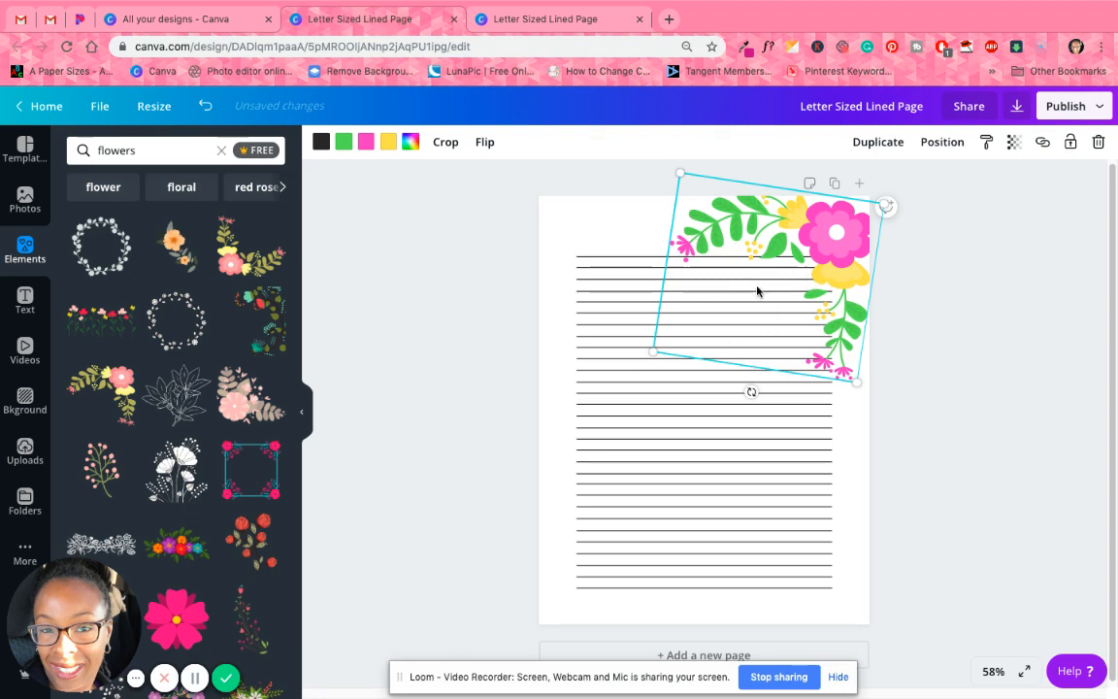
{"action": "left_click", "coordinate": [934, 143]}
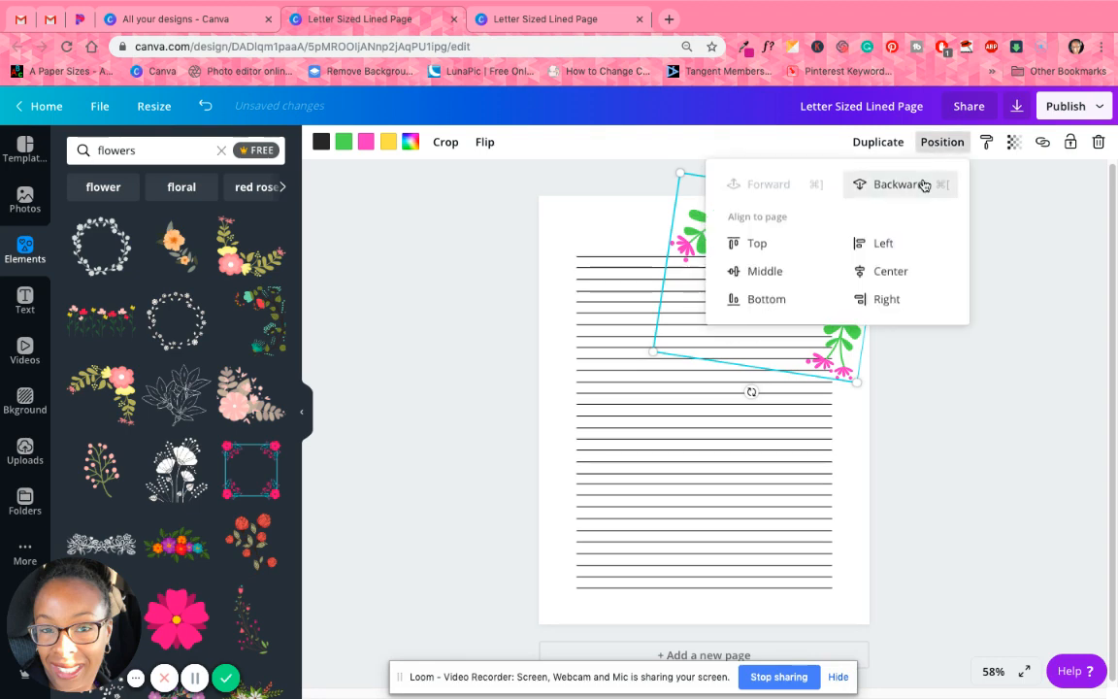
{"action": "left_click", "coordinate": [921, 183]}
{"action": "left_click", "coordinate": [1018, 288]}
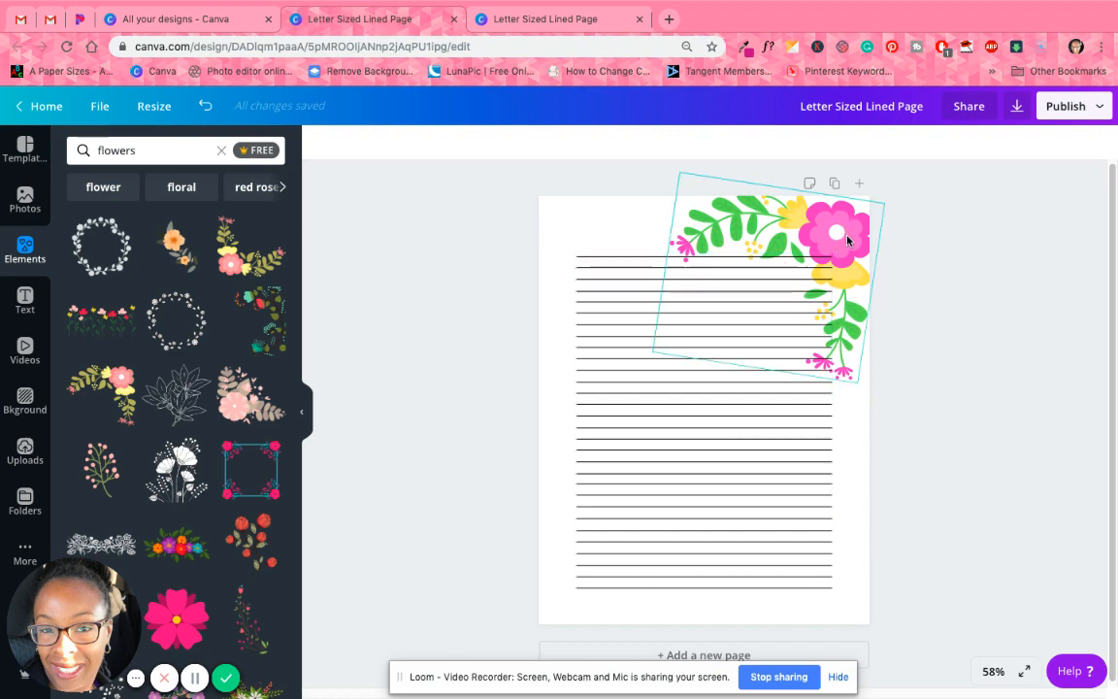
Fade the floral corner spray to a pale tint by lowering its transparency value
{"action": "left_click", "coordinate": [762, 210]}
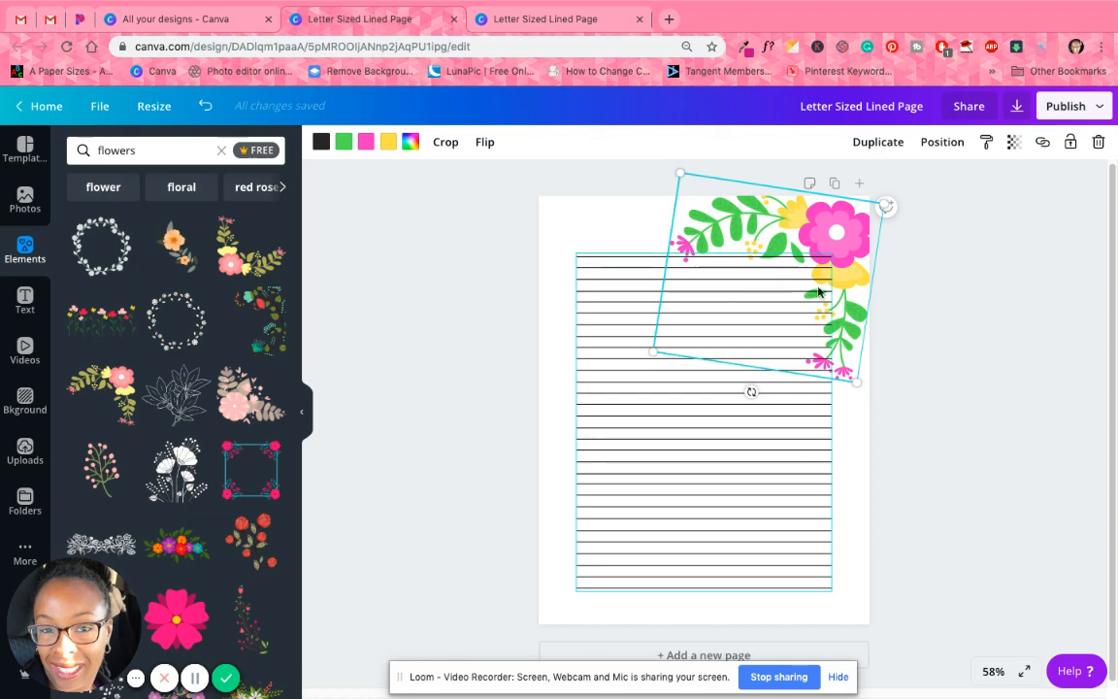
{"action": "left_click", "coordinate": [1012, 141]}
{"action": "left_click_drag", "start_coordinate": [984, 183], "coordinate": [920, 189]}
{"action": "left_click", "coordinate": [972, 317]}
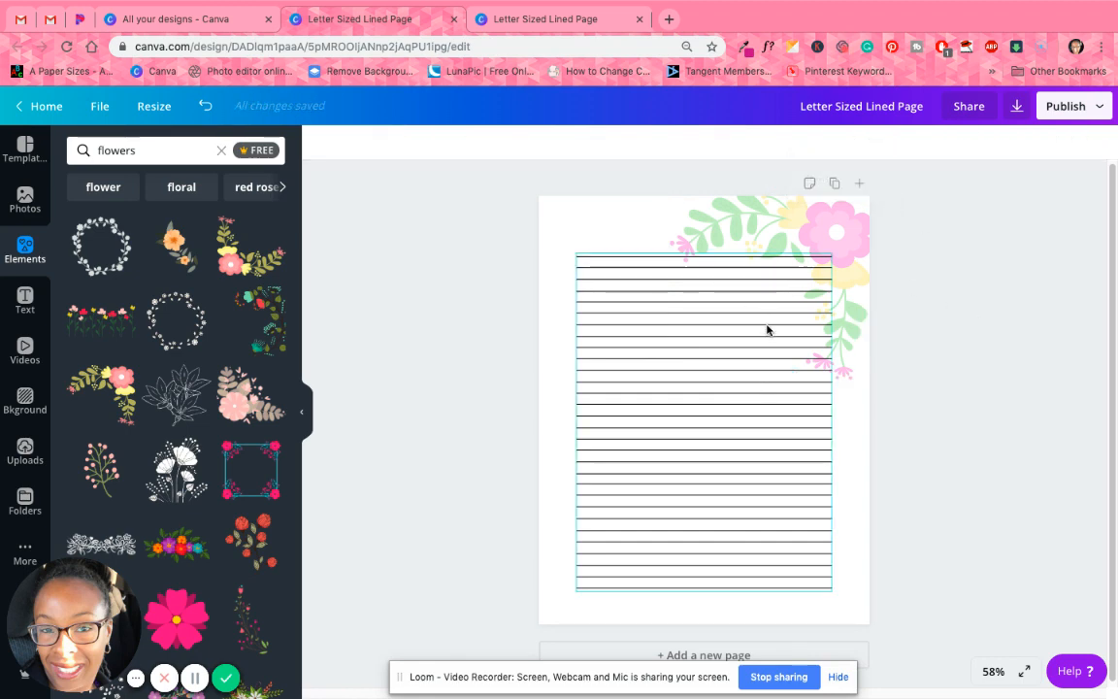
Delete the faded floral spray from the page's upper-right corner
{"action": "left_click", "coordinate": [806, 239]}
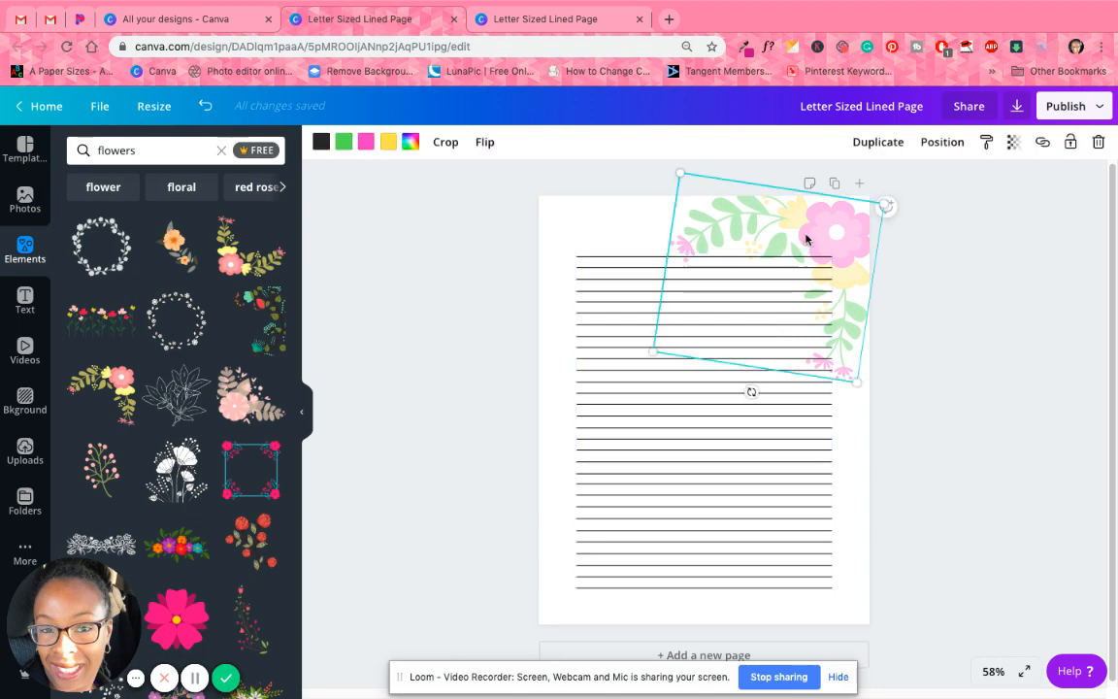
{"action": "key", "text": "Delete"}
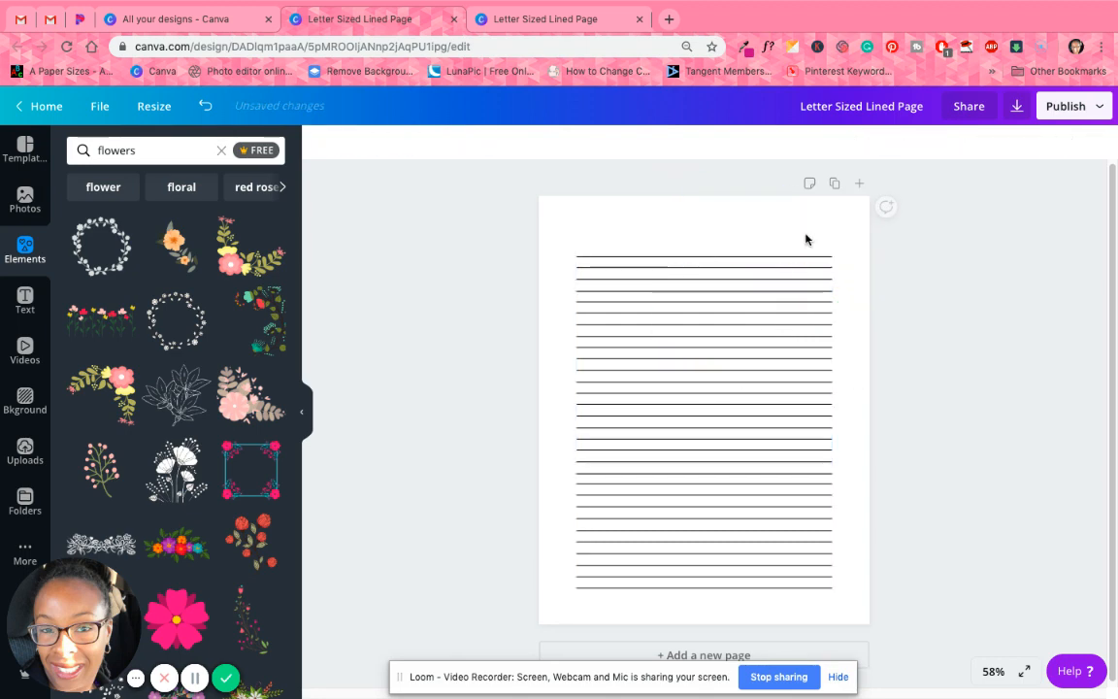
Open the uploaded images, then enlarge the grouped journal lines to narrow the page margins and center them on the page
{"action": "left_click", "coordinate": [661, 406]}
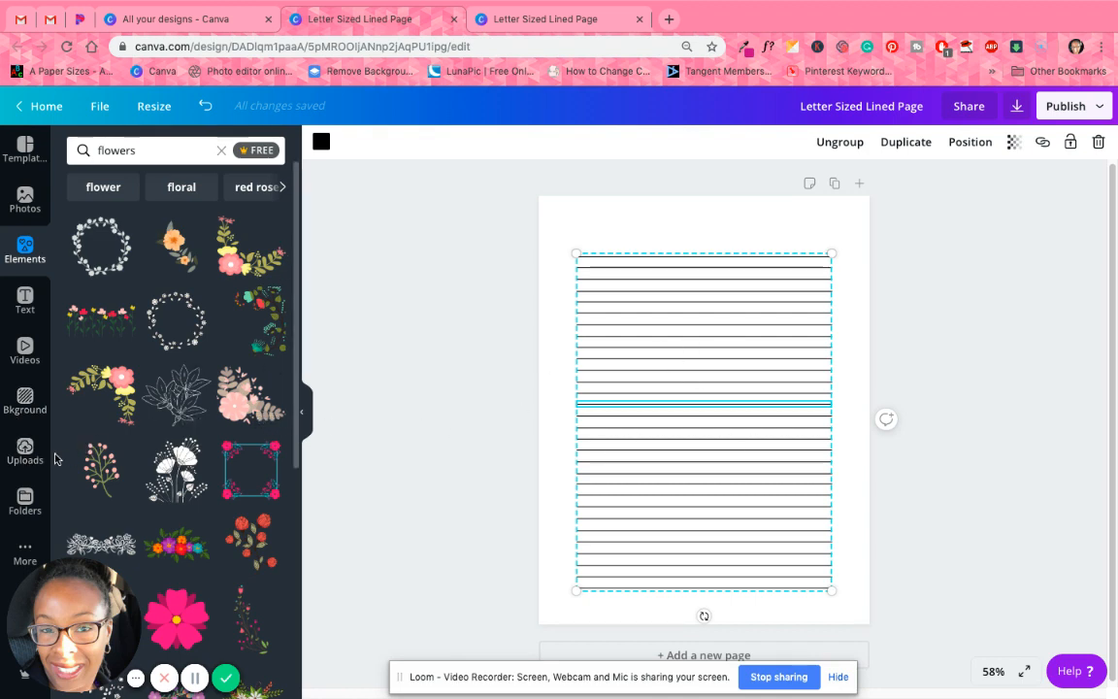
{"action": "left_click", "coordinate": [25, 450]}
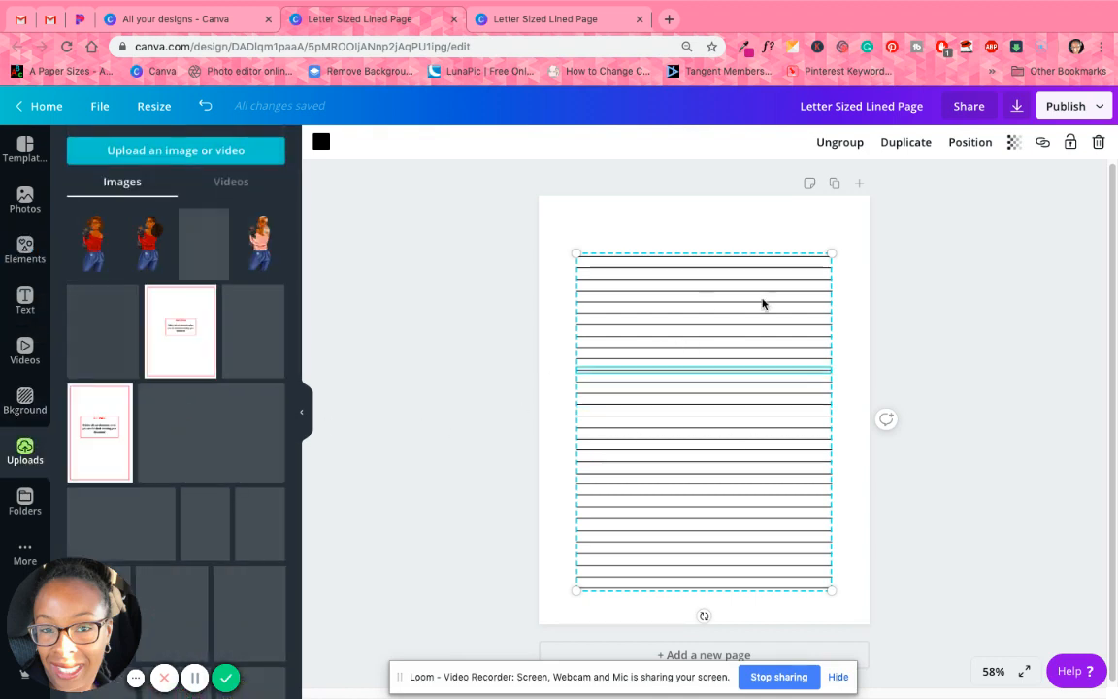
{"action": "left_click", "coordinate": [964, 317]}
{"action": "left_click", "coordinate": [599, 278]}
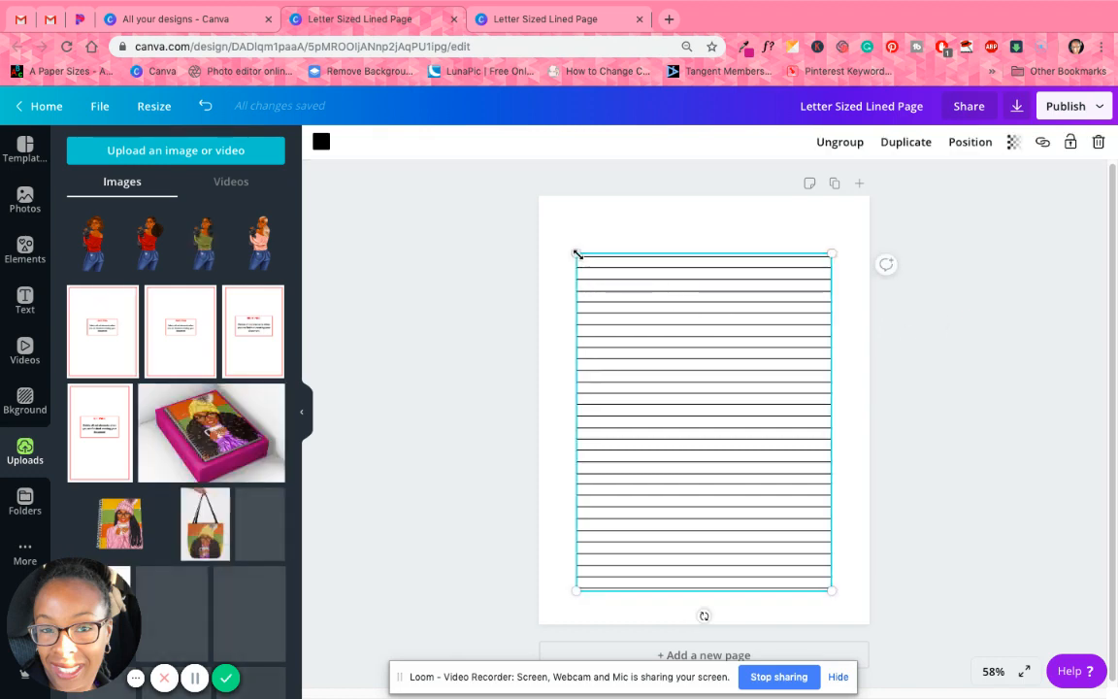
{"action": "left_click_drag", "start_coordinate": [577, 252], "coordinate": [522, 227]}
{"action": "left_click_drag", "start_coordinate": [669, 298], "coordinate": [686, 311]}
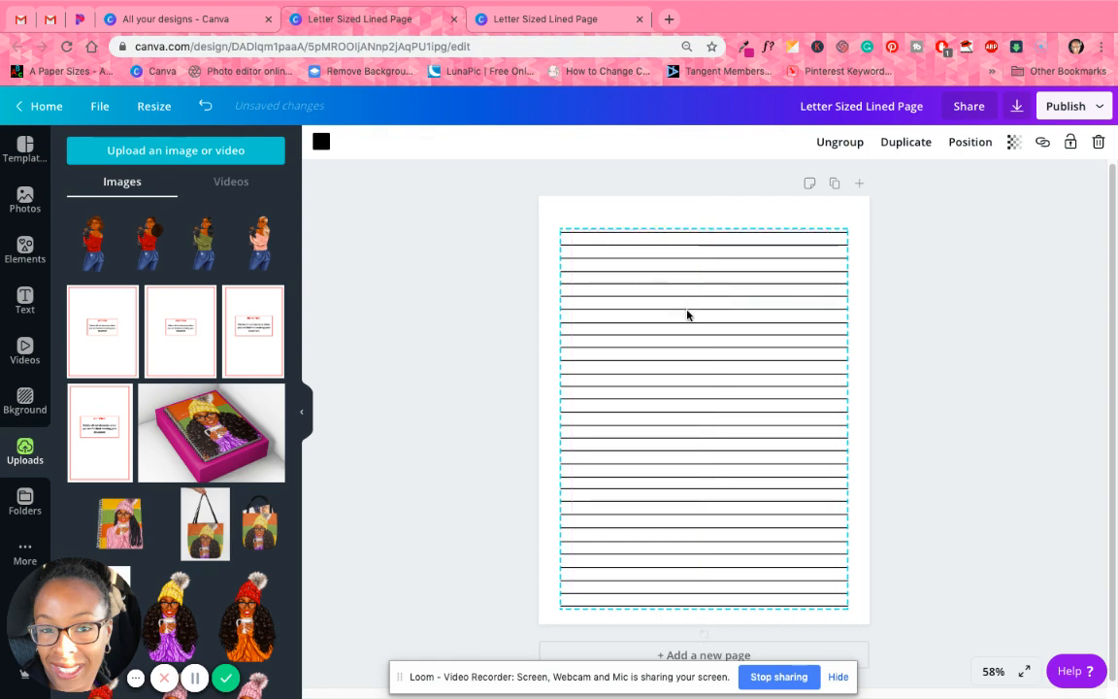
{"action": "left_click", "coordinate": [454, 264]}
Find the uploaded illustration of the woman with a black updo, white blouse and long pink skirt, and add it to the page
{"action": "scroll", "coordinate": [237, 400], "scroll_direction": "down", "scroll_amount": 5}
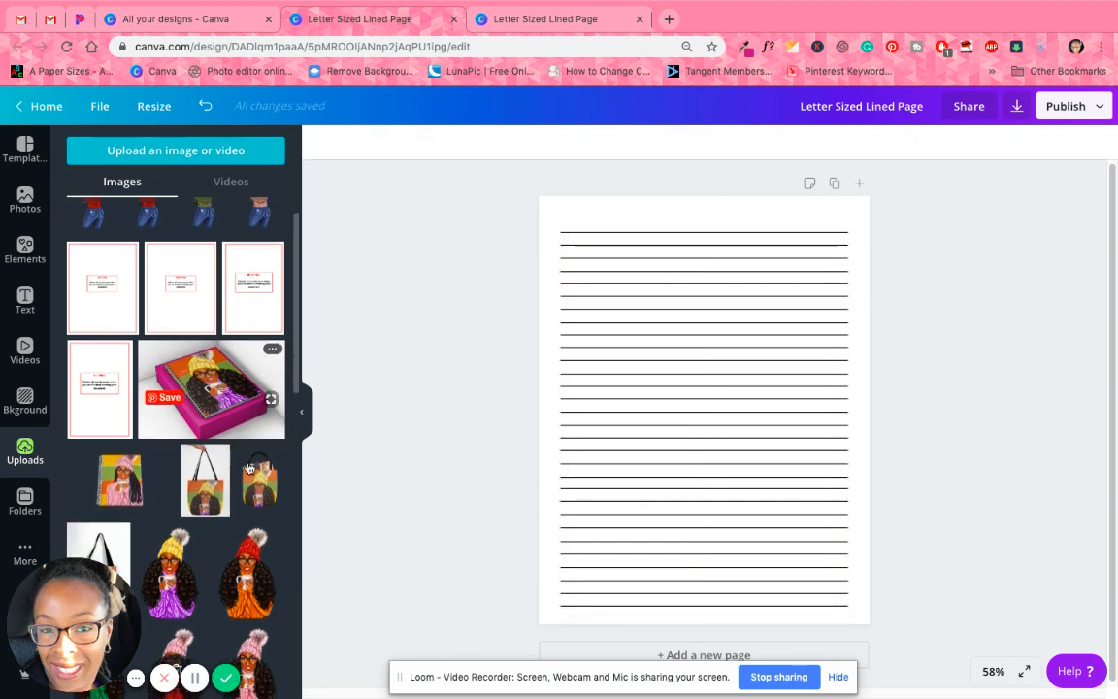
{"action": "scroll", "coordinate": [247, 470], "scroll_direction": "down", "scroll_amount": 8}
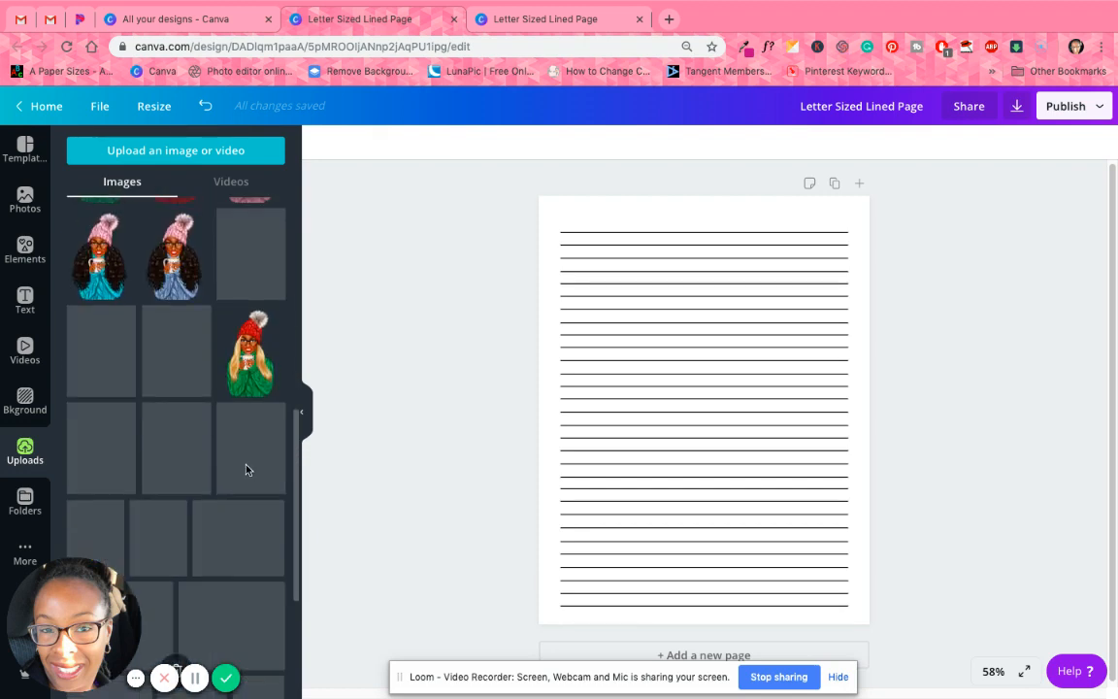
{"action": "scroll", "coordinate": [247, 469], "scroll_direction": "down", "scroll_amount": 3}
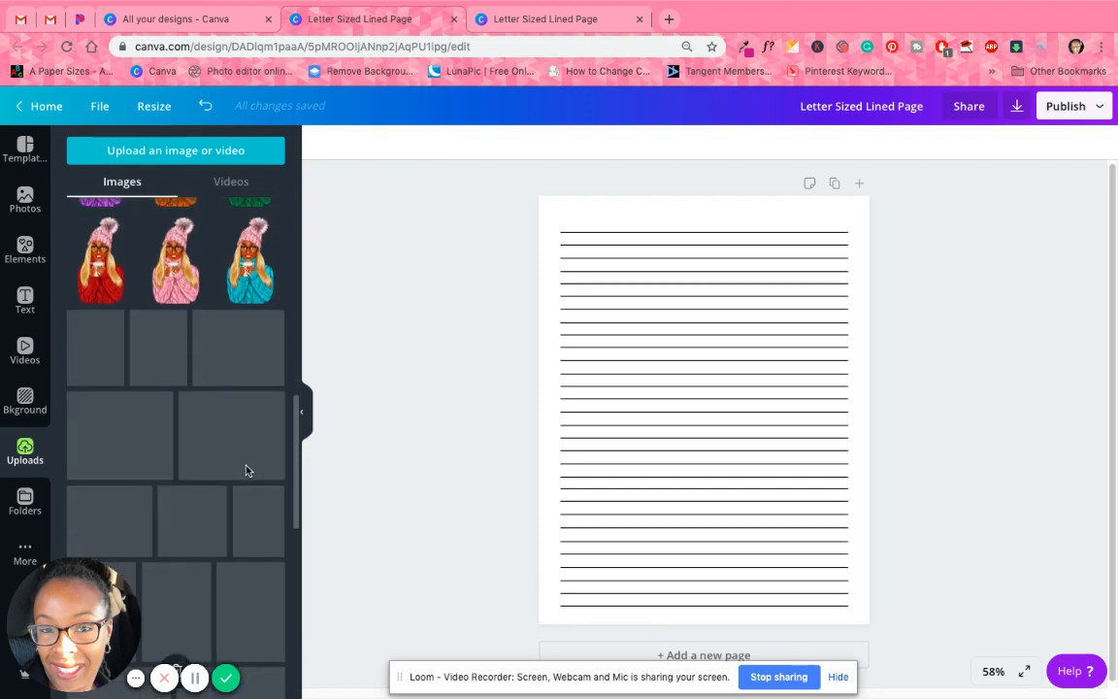
{"action": "scroll", "coordinate": [247, 470], "scroll_direction": "down", "scroll_amount": 4}
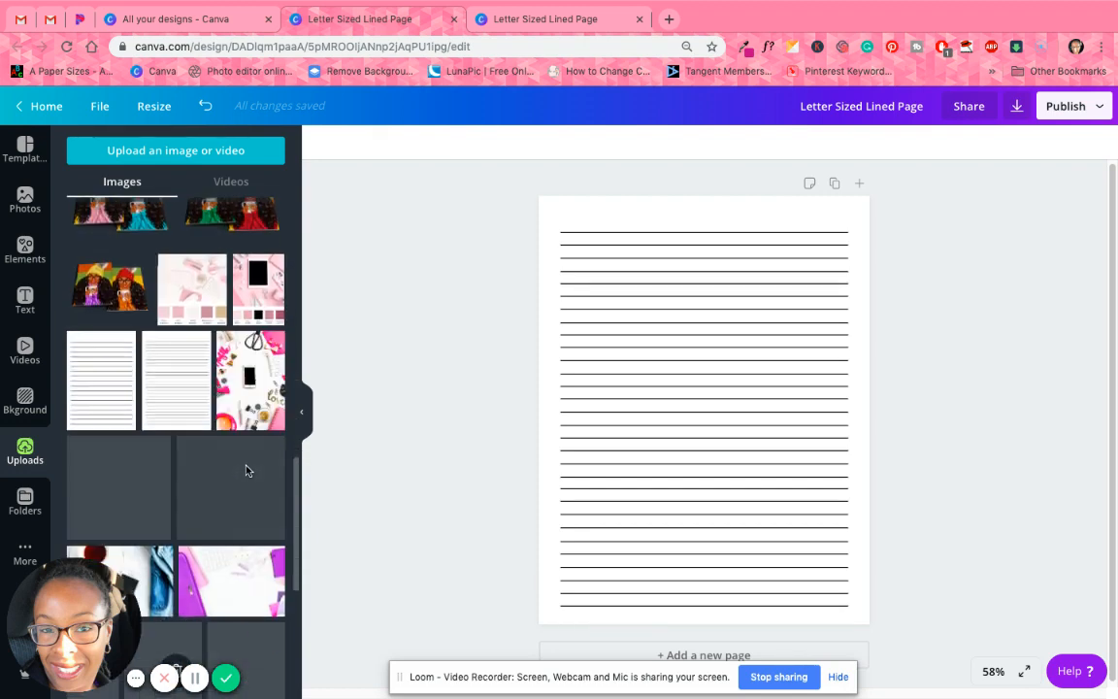
{"action": "scroll", "coordinate": [247, 471], "scroll_direction": "down", "scroll_amount": 5}
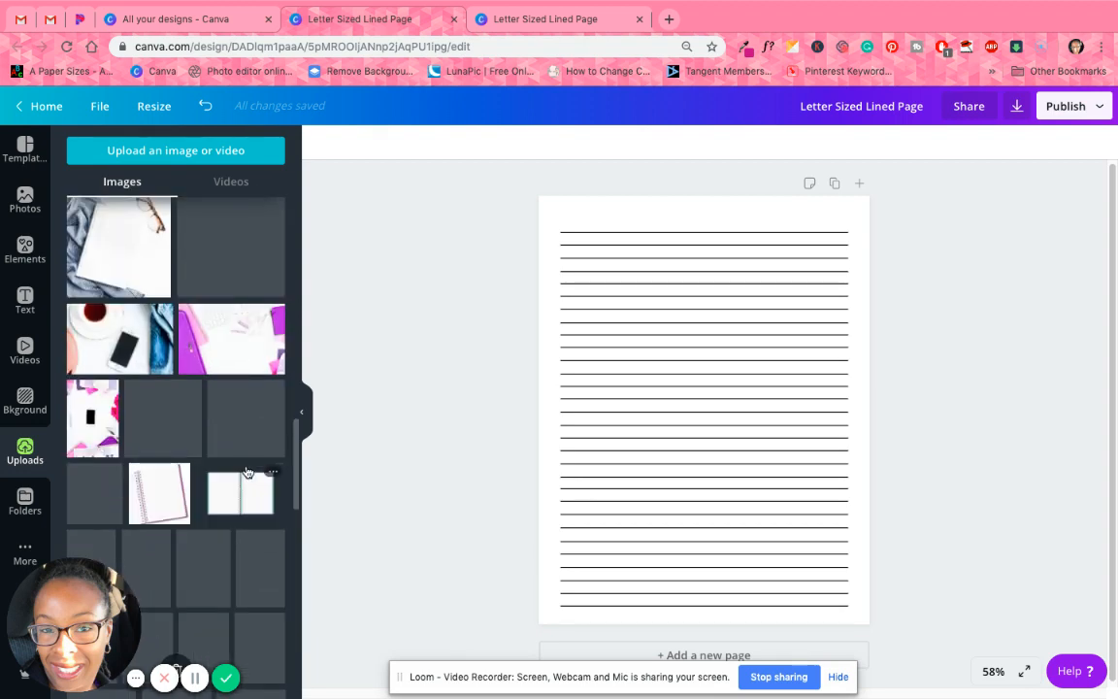
{"action": "scroll", "coordinate": [247, 474], "scroll_direction": "down", "scroll_amount": 4}
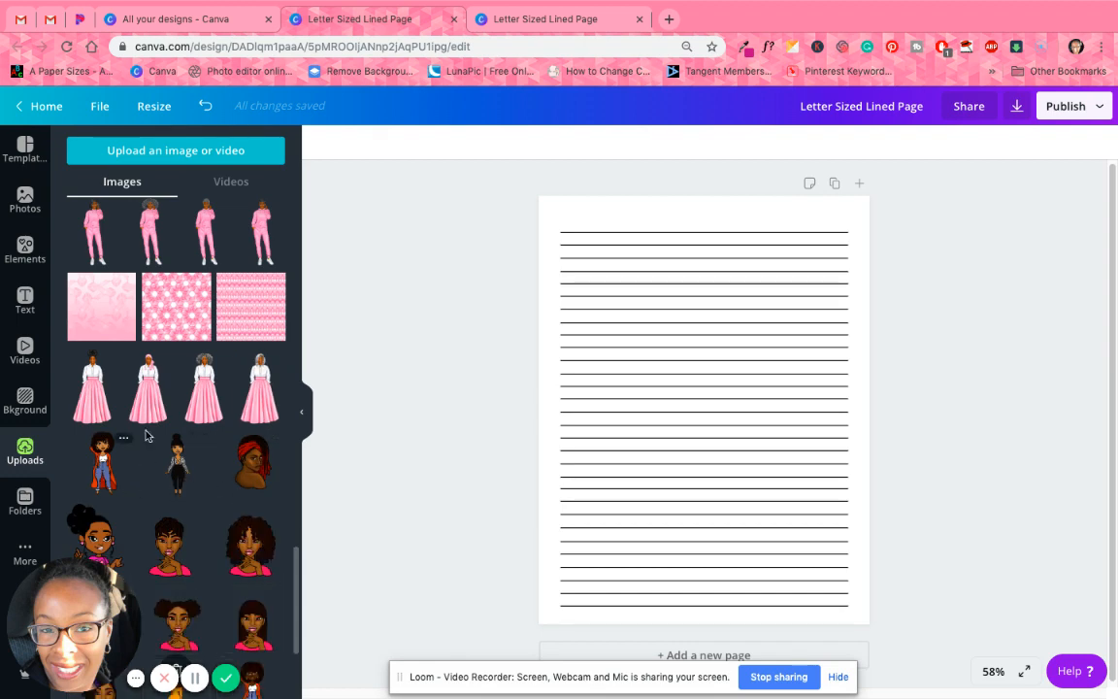
{"action": "left_click", "coordinate": [93, 372]}
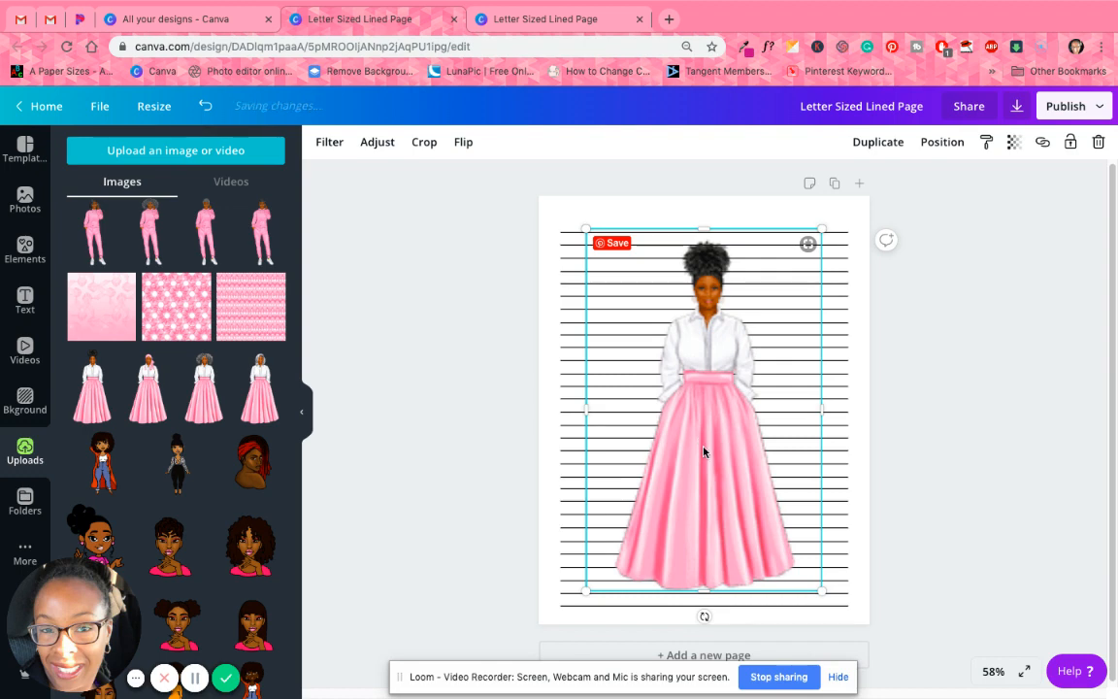
Enlarge the woman illustration to almost the full page height and center it on the lined page
{"action": "mouse_move", "coordinate": [704, 449]}
{"action": "left_mouse_down"}
{"action": "mouse_move", "coordinate": [690, 451]}
{"action": "mouse_move", "coordinate": [691, 491]}
{"action": "mouse_move", "coordinate": [701, 472]}
{"action": "left_mouse_up"}
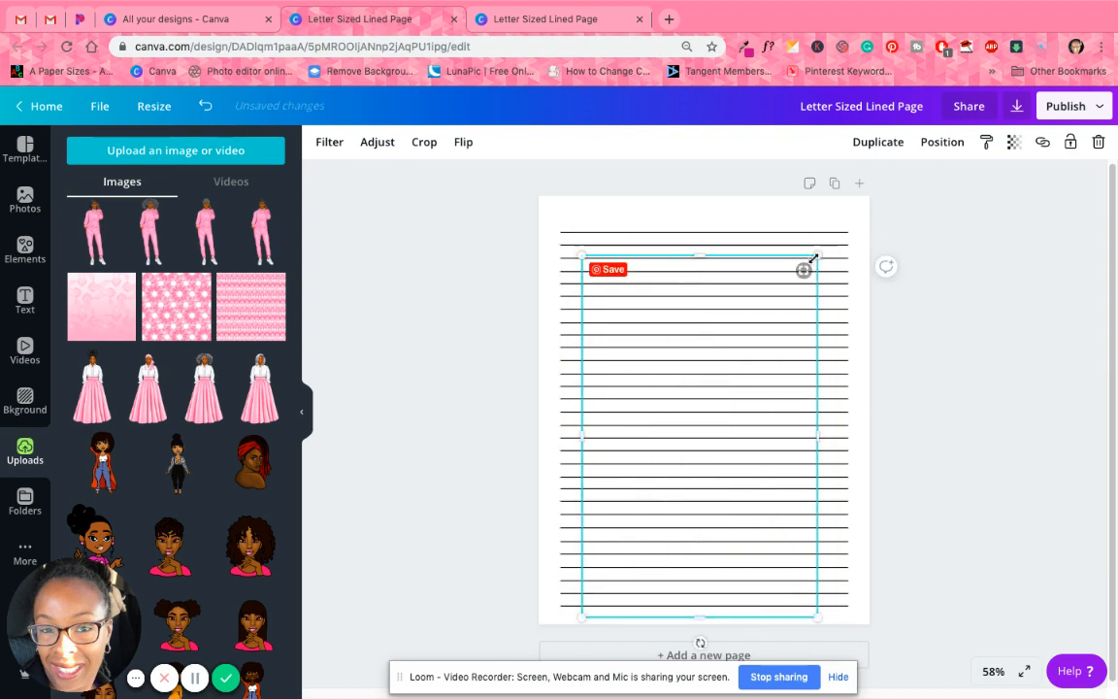
{"action": "left_click_drag", "start_coordinate": [832, 245], "coordinate": [907, 216]}
{"action": "left_click_drag", "start_coordinate": [753, 335], "coordinate": [735, 334]}
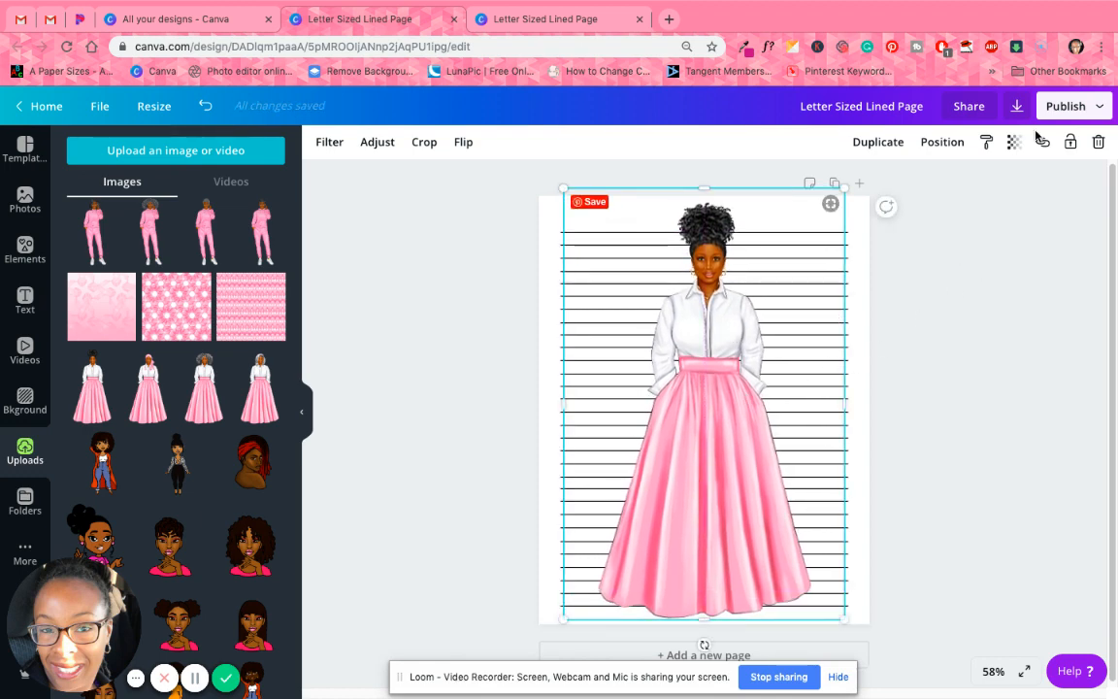
Send the woman illustration backward behind the lines and set its transparency to 24 as a faint background
{"action": "left_click", "coordinate": [942, 142]}
{"action": "left_click", "coordinate": [919, 181]}
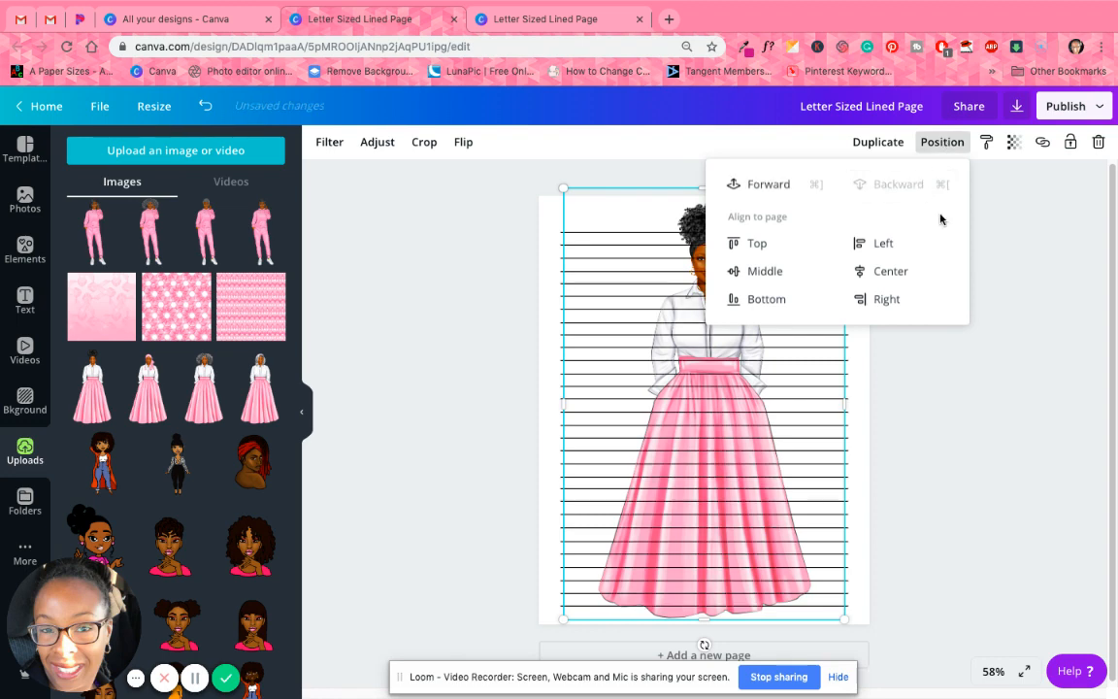
{"action": "left_click", "coordinate": [1016, 375]}
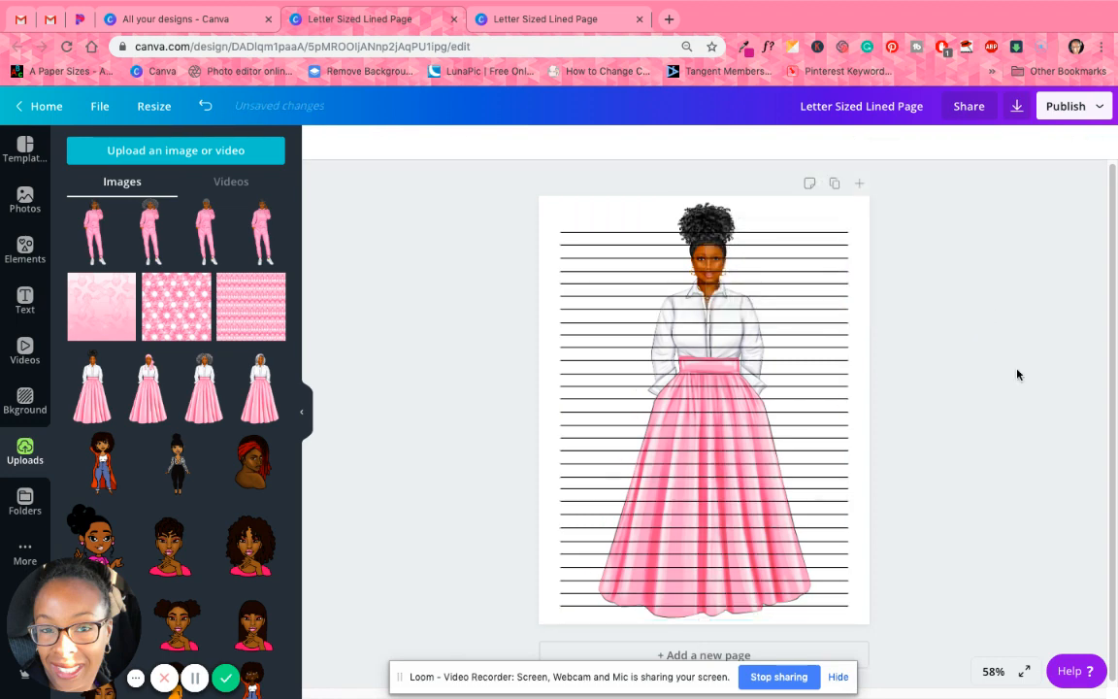
{"action": "left_click", "coordinate": [720, 211]}
{"action": "left_click", "coordinate": [1013, 142]}
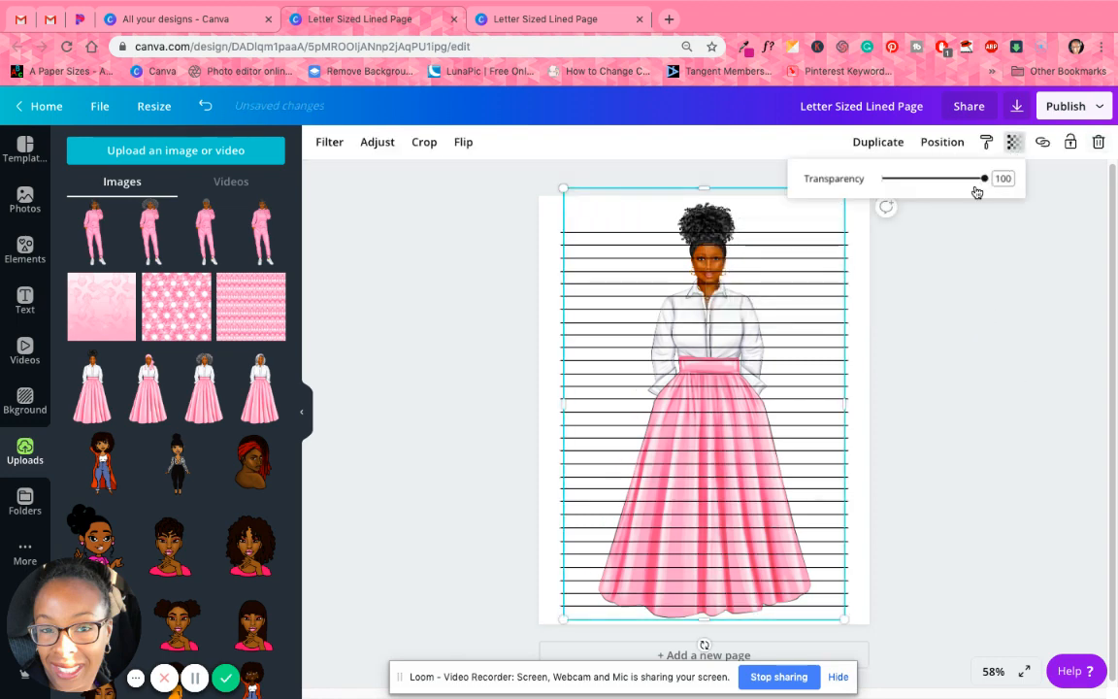
{"action": "left_click_drag", "start_coordinate": [981, 181], "coordinate": [908, 191]}
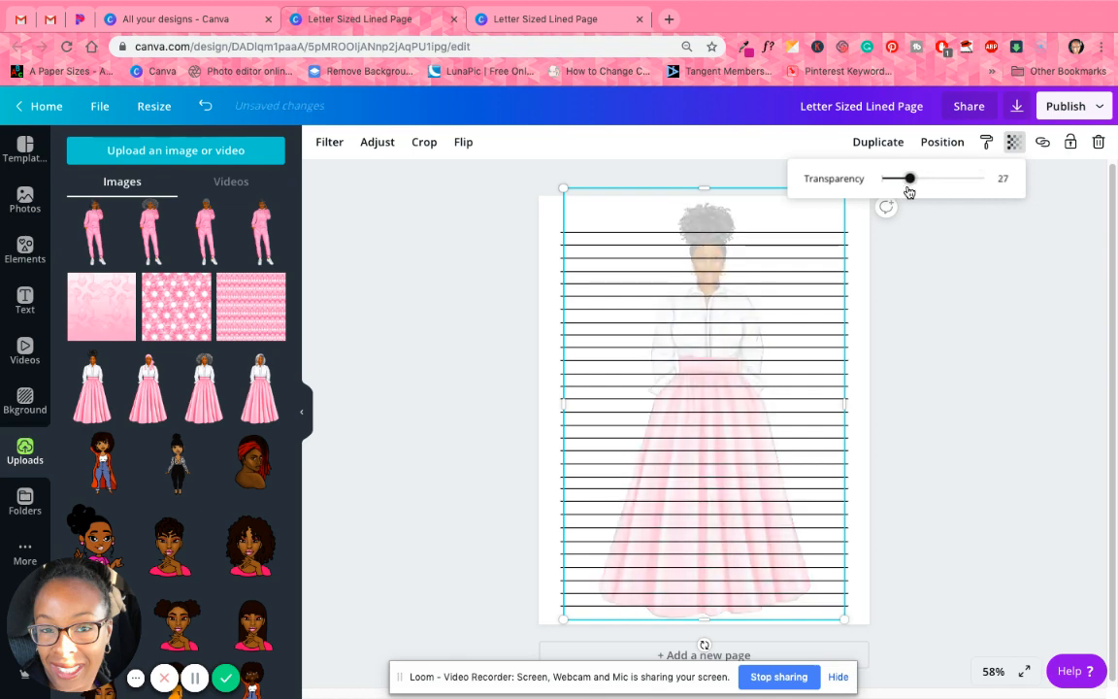
{"action": "left_click", "coordinate": [1012, 347]}
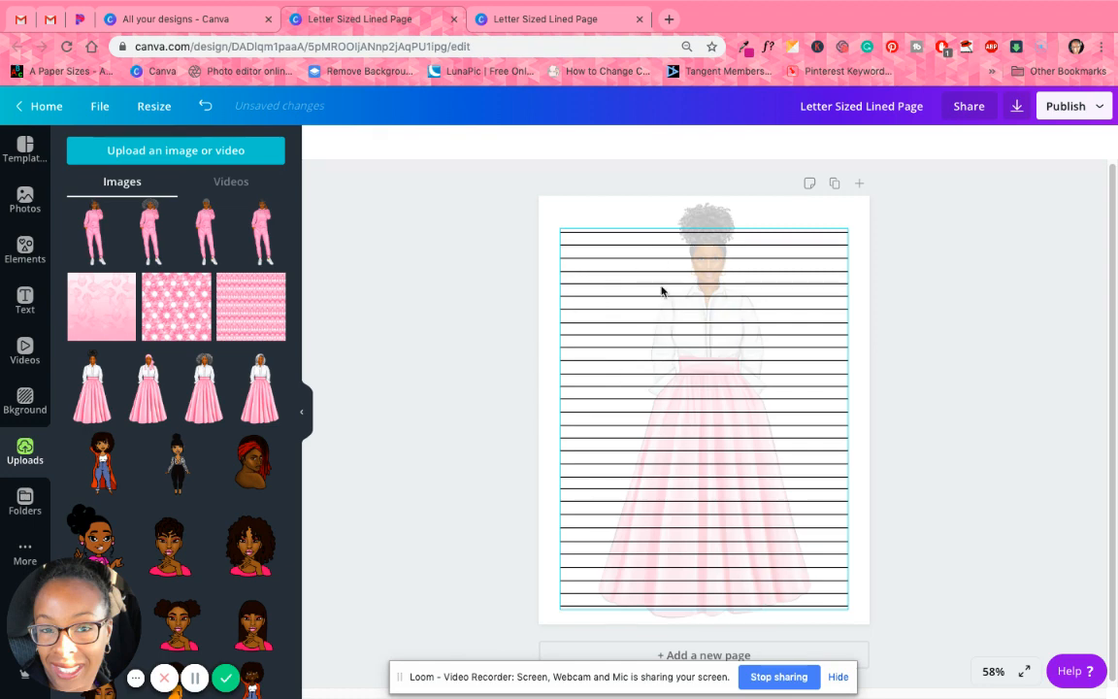
Bring the woman illustration forward in front of the lines and restore it to full opacity
{"action": "left_click", "coordinate": [704, 215]}
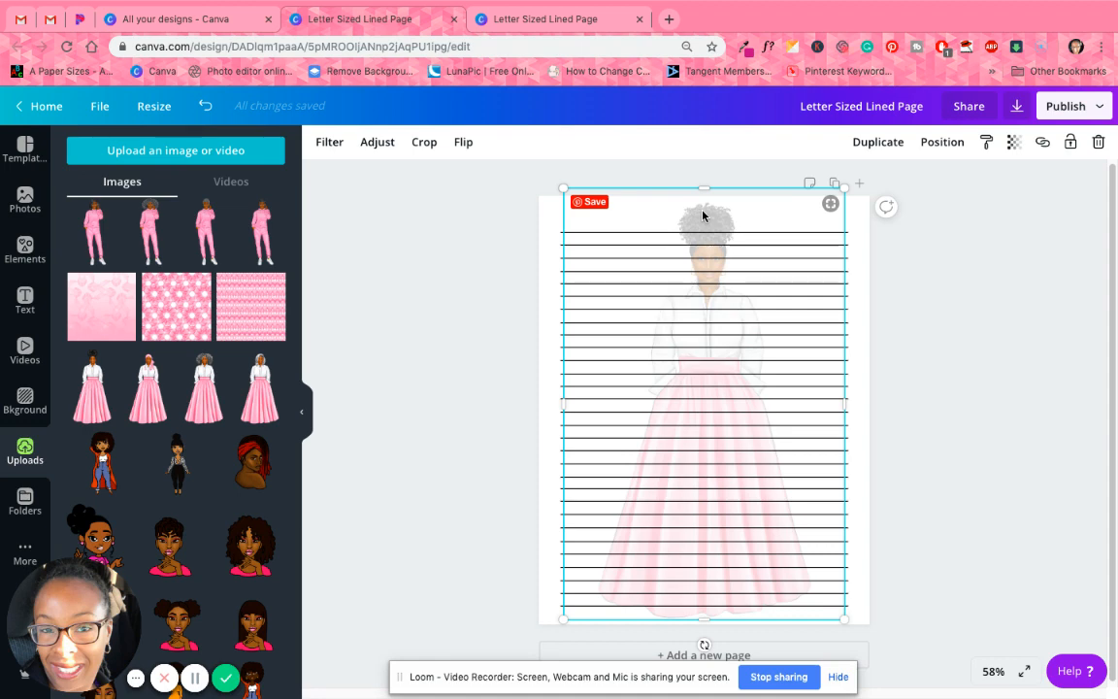
{"action": "left_click", "coordinate": [938, 145]}
{"action": "left_click", "coordinate": [782, 184]}
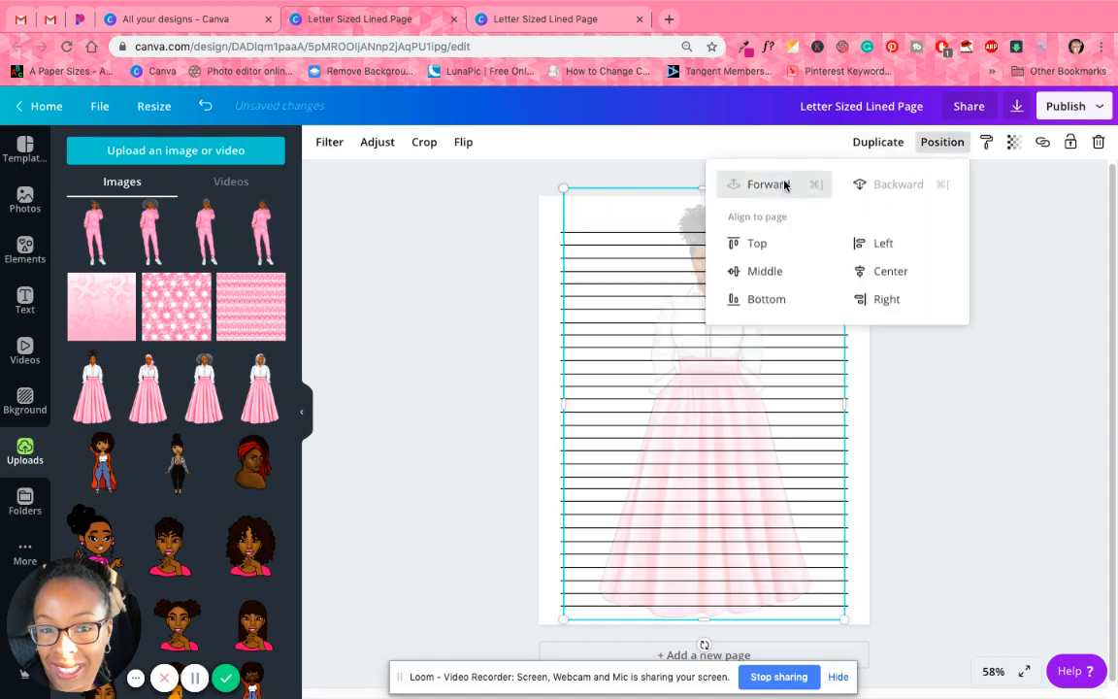
{"action": "left_click", "coordinate": [991, 296]}
{"action": "left_click", "coordinate": [708, 321]}
{"action": "left_click", "coordinate": [1013, 142]}
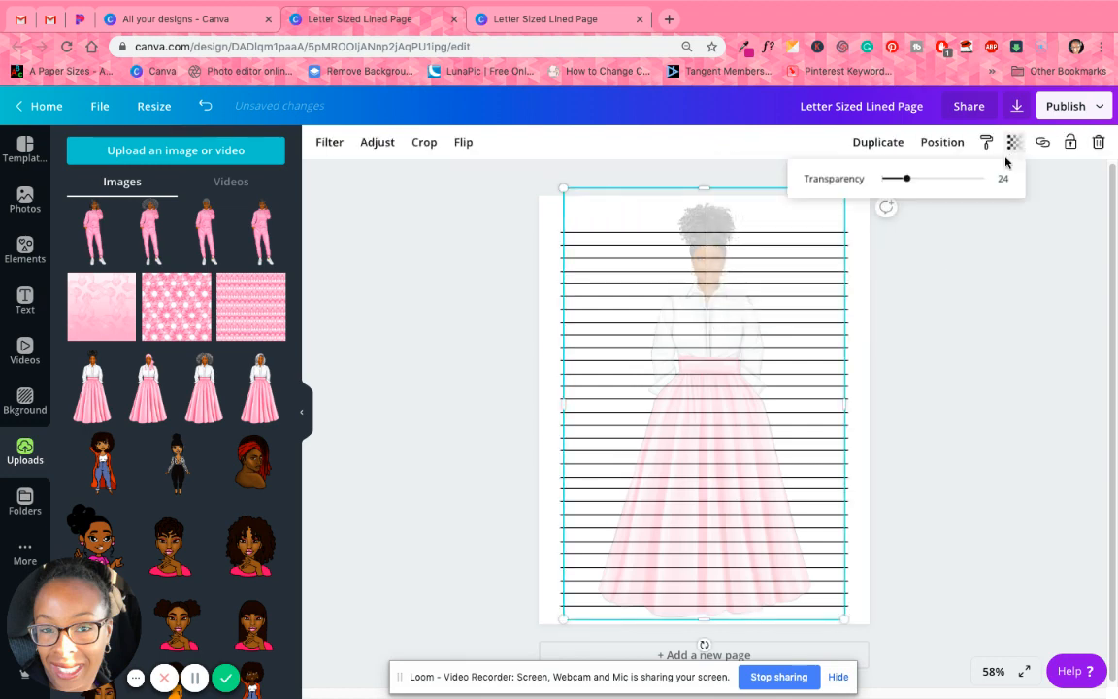
{"action": "left_click_drag", "start_coordinate": [907, 178], "coordinate": [1019, 245]}
{"action": "left_click", "coordinate": [1020, 244]}
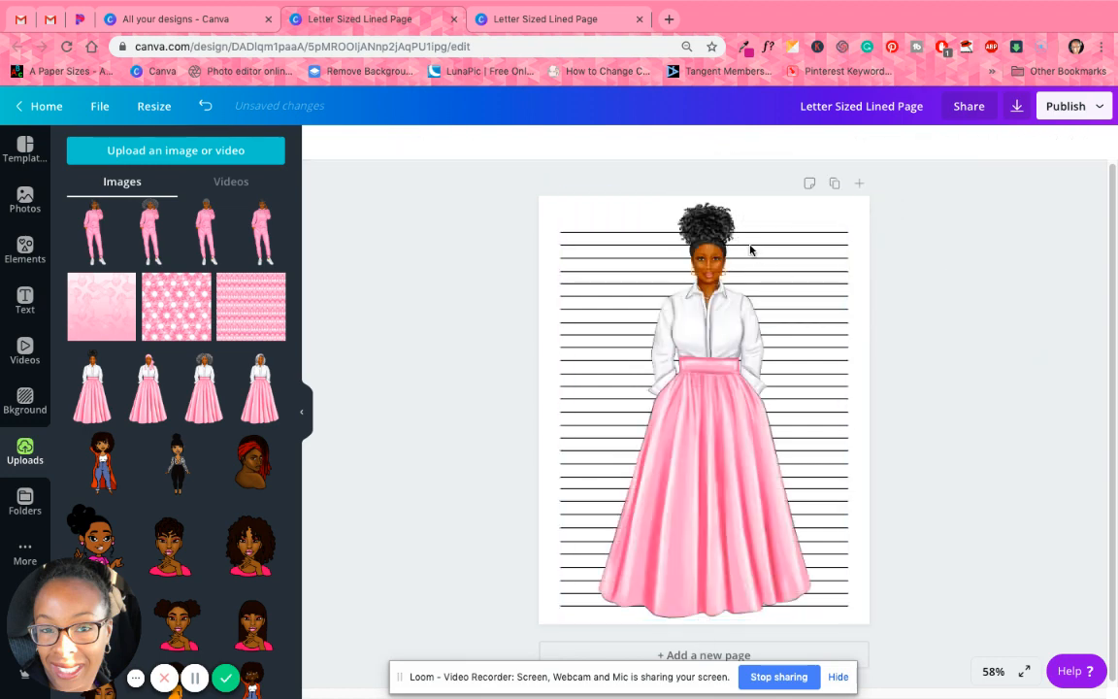
Scale the woman illustration down to less than half the page height and place it in the page's lower-right corner
{"action": "left_click", "coordinate": [640, 209]}
{"action": "left_click_drag", "start_coordinate": [623, 264], "coordinate": [772, 417]}
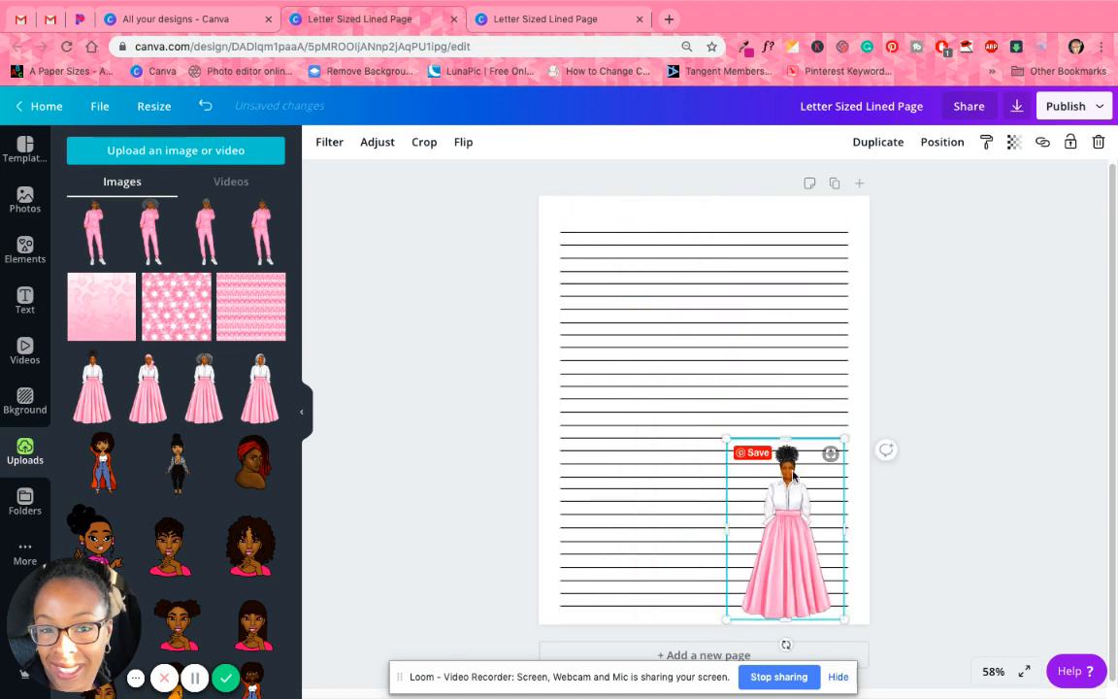
{"action": "left_click_drag", "start_coordinate": [778, 522], "coordinate": [828, 558]}
{"action": "left_click", "coordinate": [921, 522]}
{"action": "left_click", "coordinate": [981, 512]}
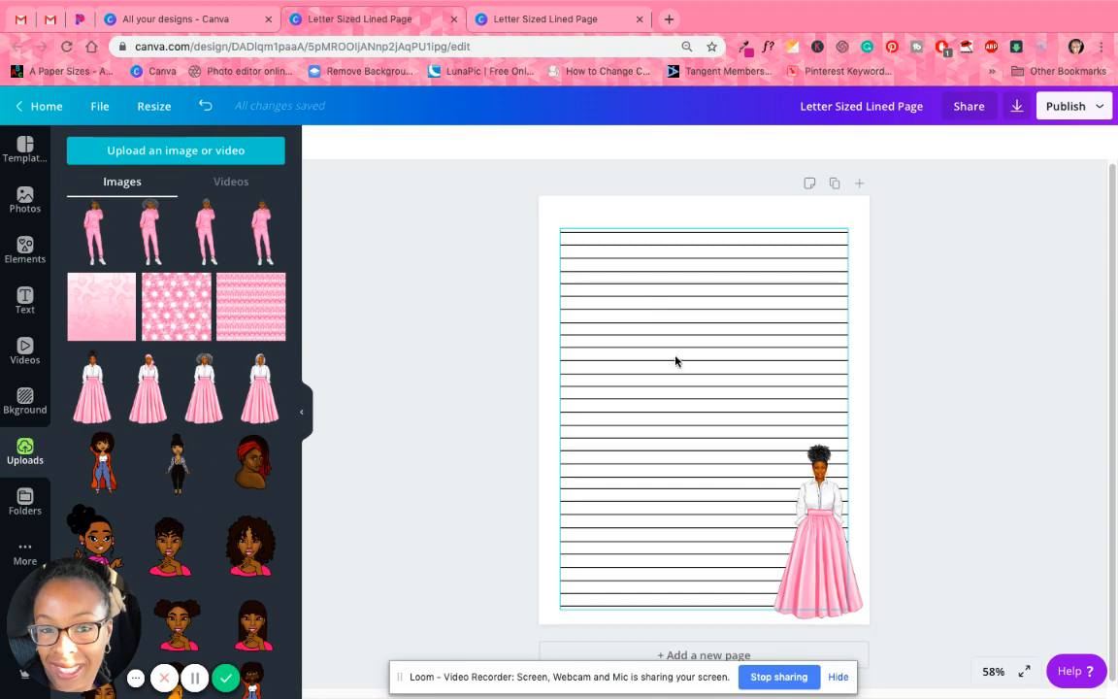
{"action": "left_click", "coordinate": [821, 579]}
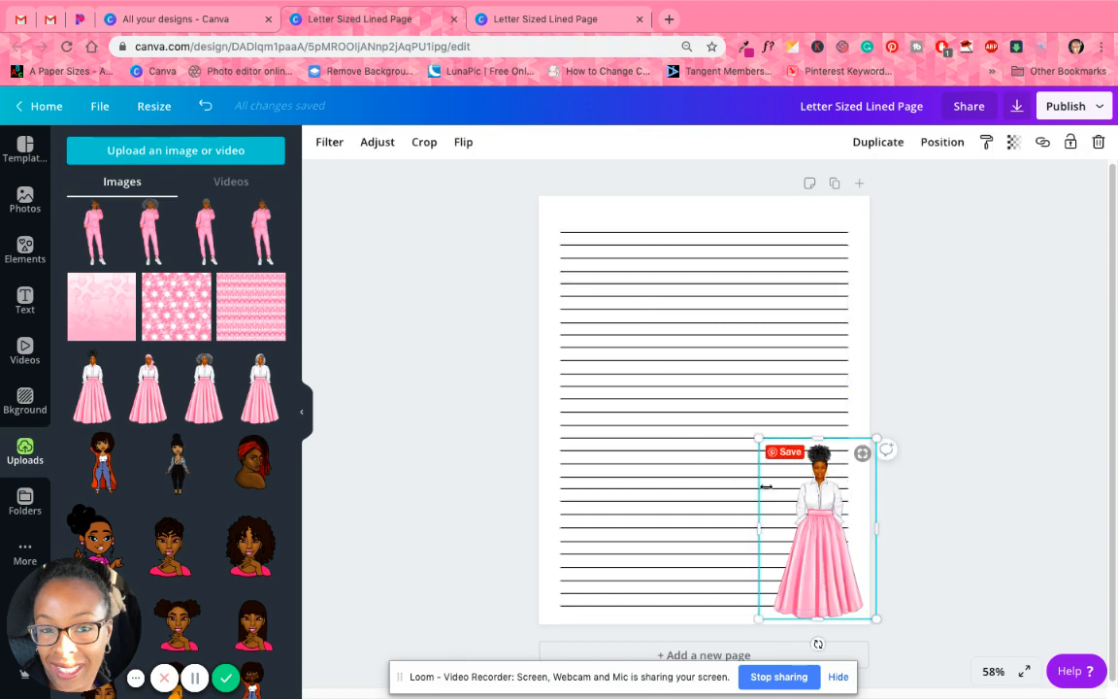
Move the woman illustration up out of the corner, search the elements for "square", and add the solid square to the page
{"action": "left_click_drag", "start_coordinate": [781, 495], "coordinate": [727, 321]}
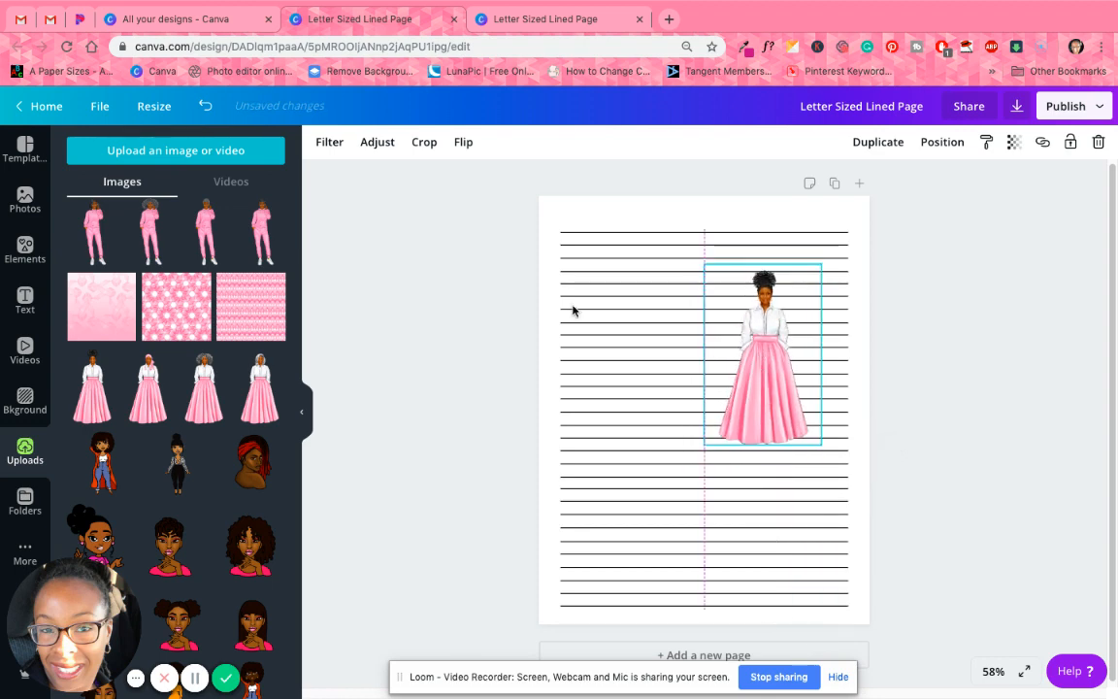
{"action": "left_click", "coordinate": [26, 249]}
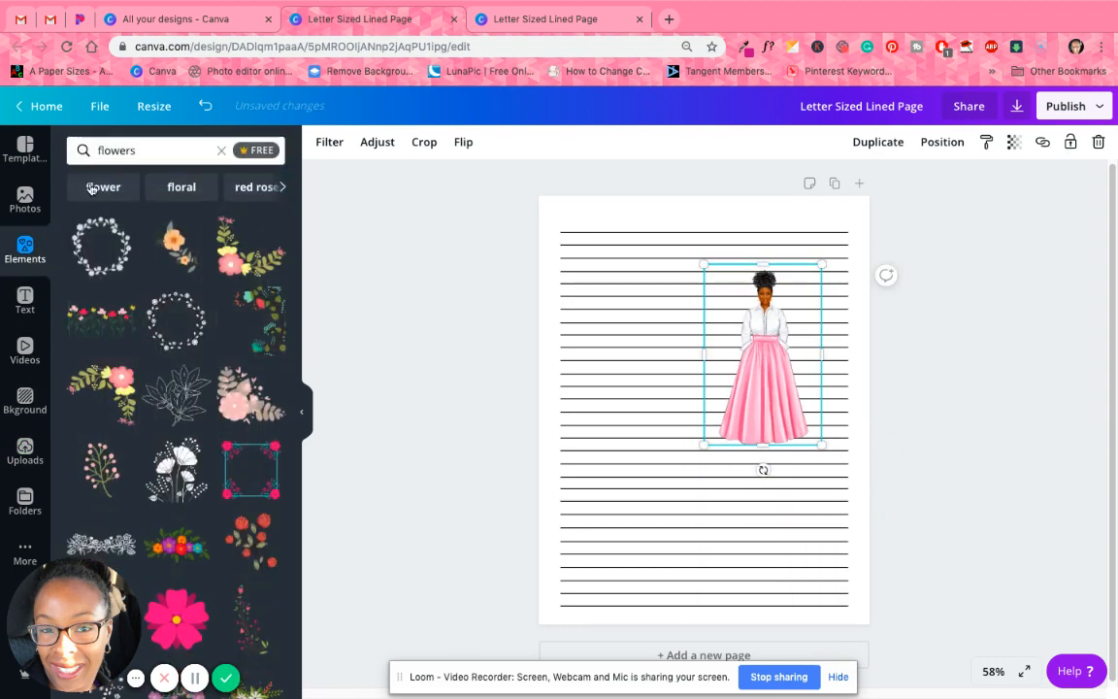
{"action": "left_click", "coordinate": [141, 150]}
{"action": "double_click", "coordinate": [136, 151]}
{"action": "type", "text": "square"}
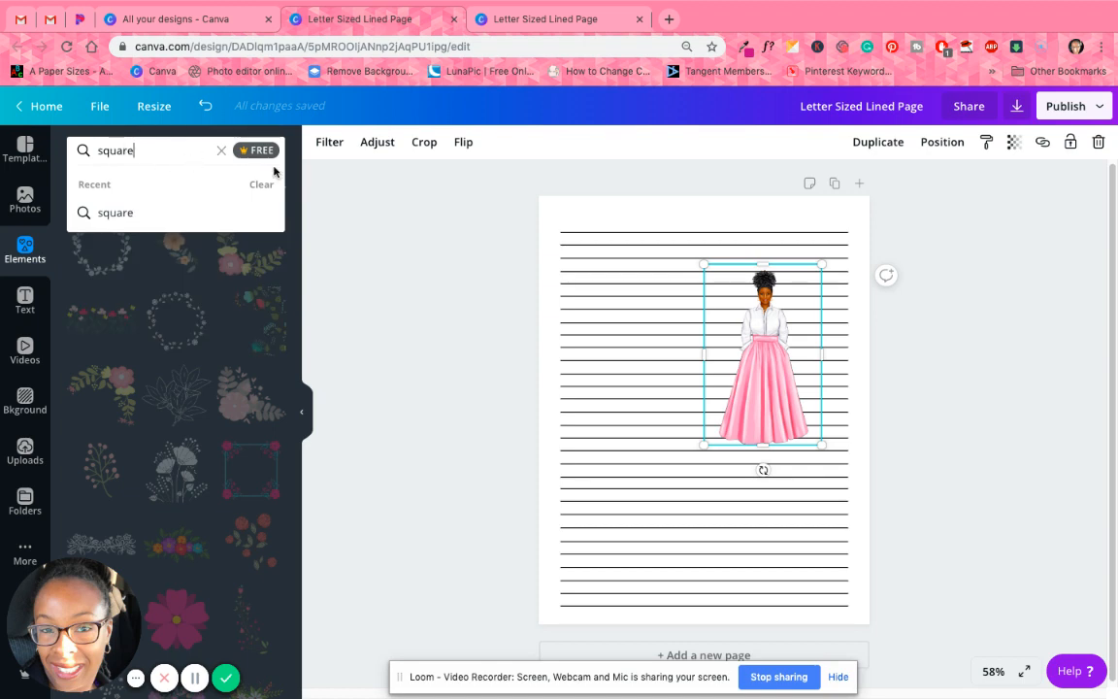
{"action": "left_click", "coordinate": [146, 214]}
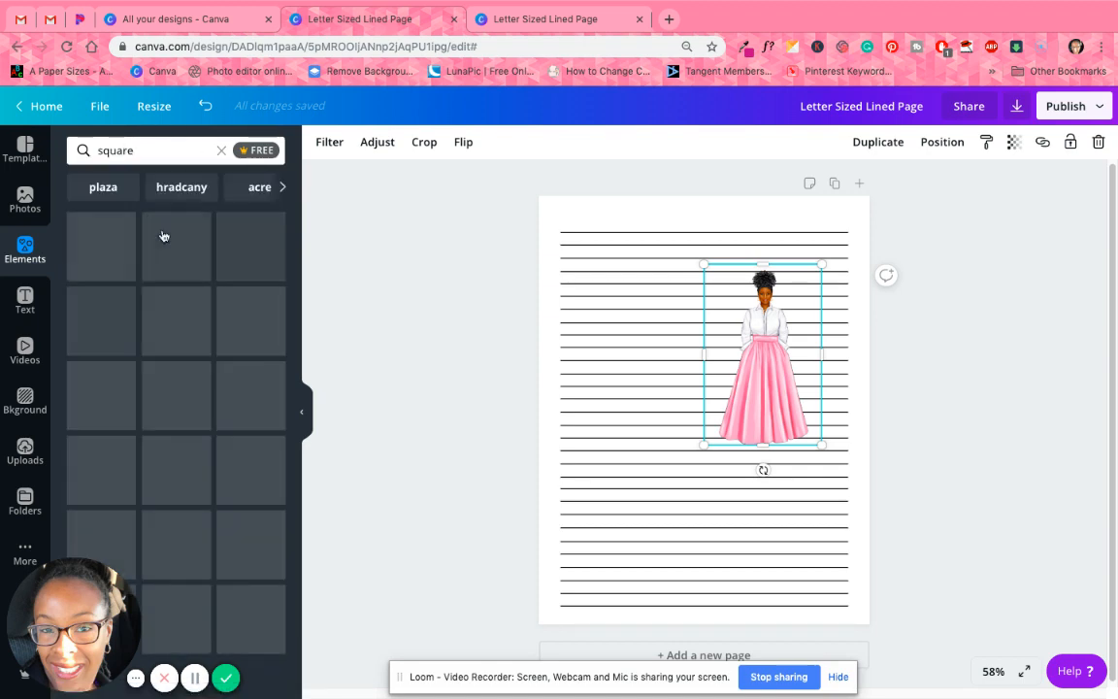
{"action": "left_click", "coordinate": [109, 273]}
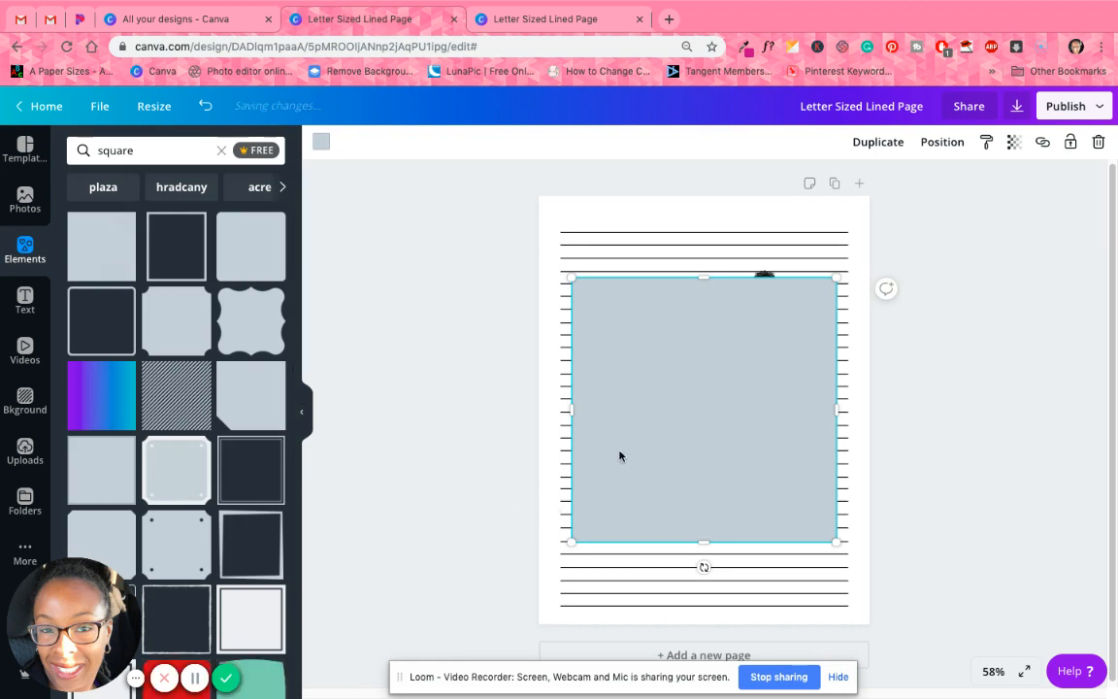
Shrink the square to less than half the page width in the page's lower-right corner and recolor it white
{"action": "left_click_drag", "start_coordinate": [643, 488], "coordinate": [650, 523]}
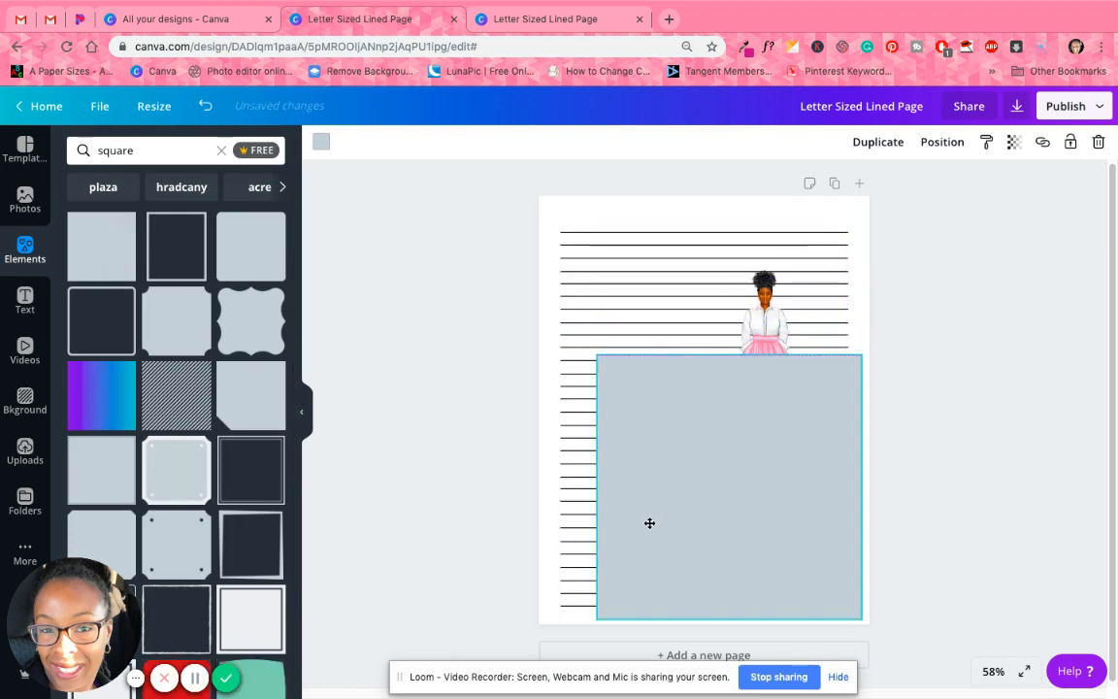
{"action": "left_click_drag", "start_coordinate": [597, 355], "coordinate": [722, 483]}
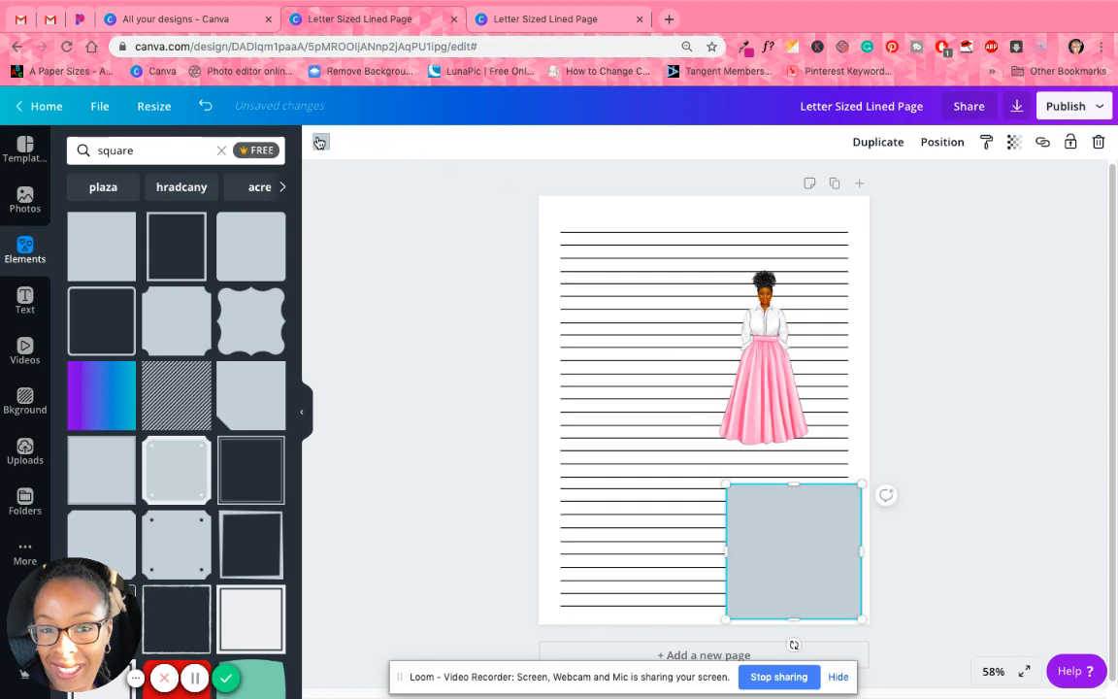
{"action": "left_click", "coordinate": [322, 141]}
{"action": "left_click", "coordinate": [194, 195]}
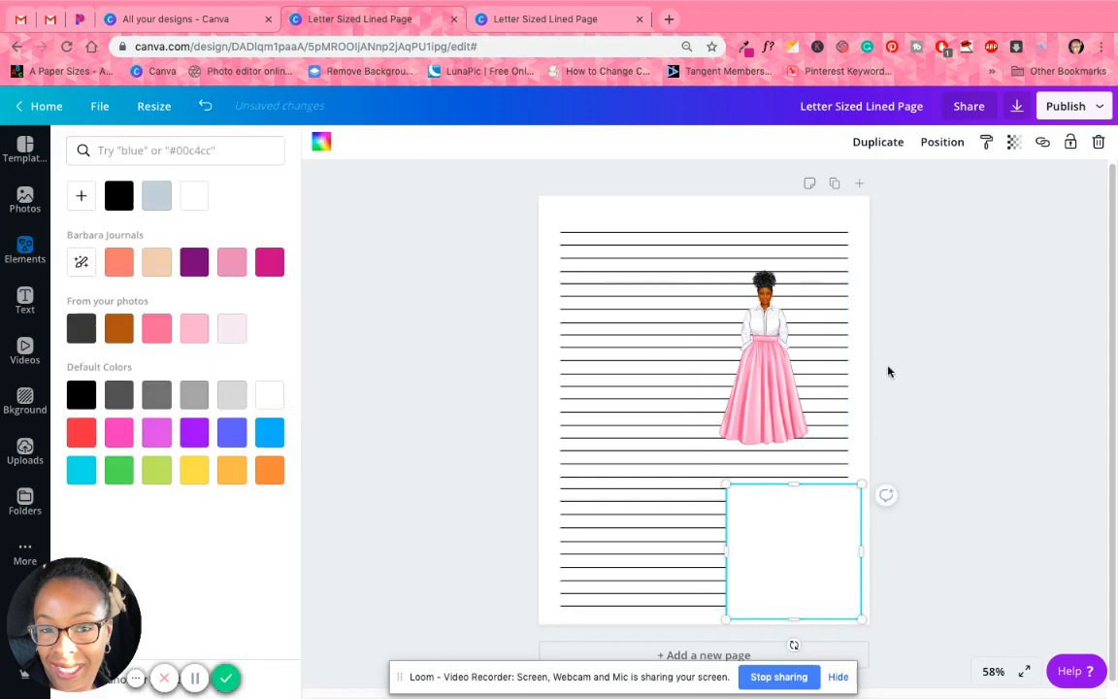
{"action": "left_click", "coordinate": [949, 450]}
Place the woman illustration over the white square, bring it forward, and scale it down to fit inside the square
{"action": "left_click_drag", "start_coordinate": [770, 350], "coordinate": [792, 536]}
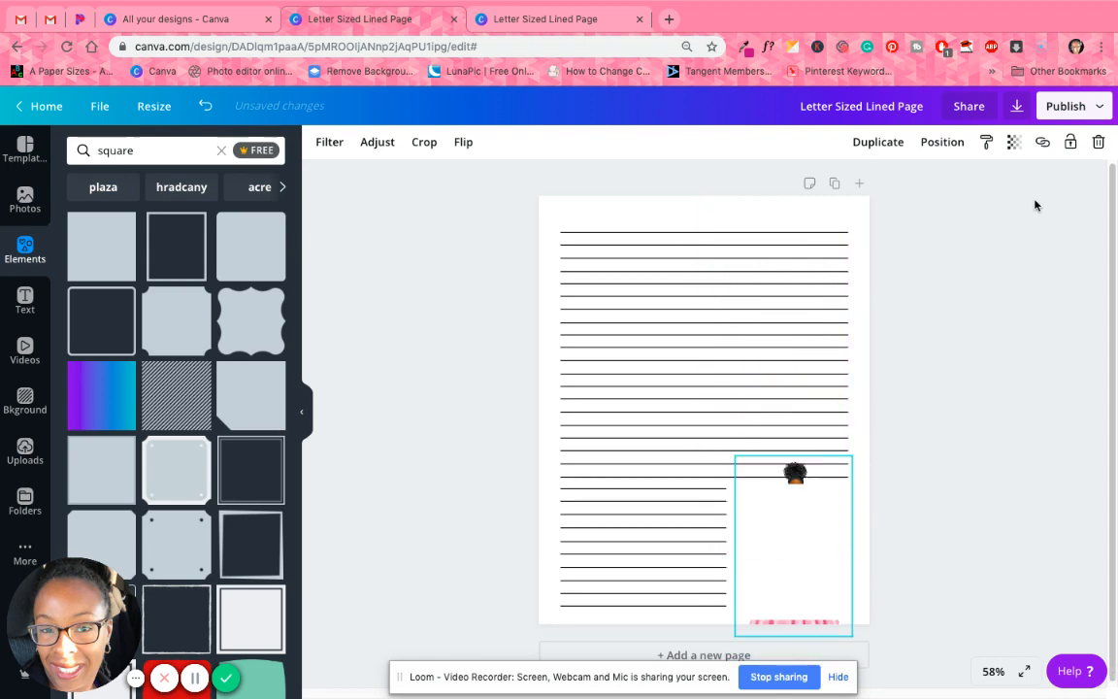
{"action": "left_click", "coordinate": [941, 146]}
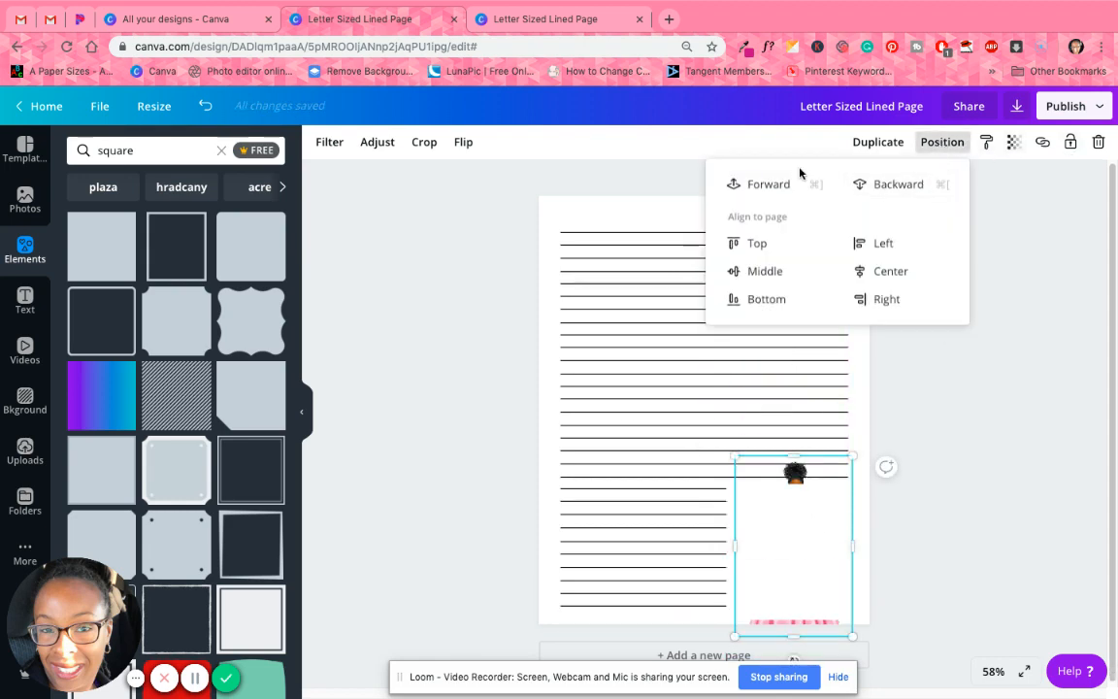
{"action": "left_click", "coordinate": [777, 184]}
{"action": "left_click", "coordinate": [938, 398]}
{"action": "left_click_drag", "start_coordinate": [804, 561], "coordinate": [804, 543]}
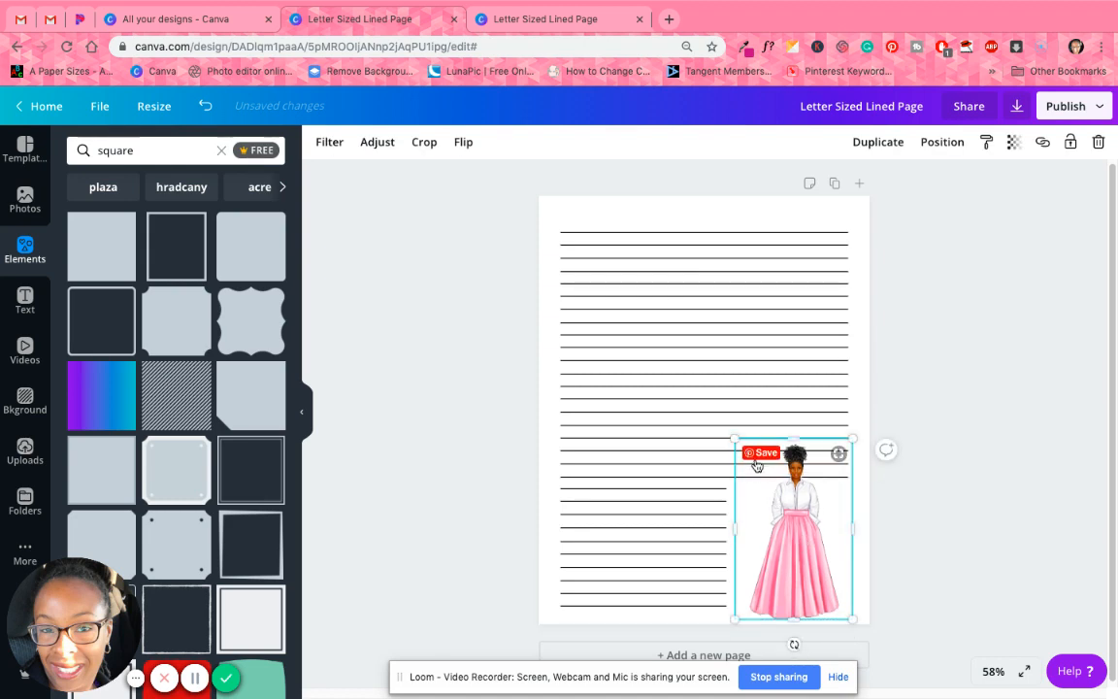
{"action": "left_click_drag", "start_coordinate": [735, 440], "coordinate": [756, 498]}
{"action": "left_click", "coordinate": [953, 519]}
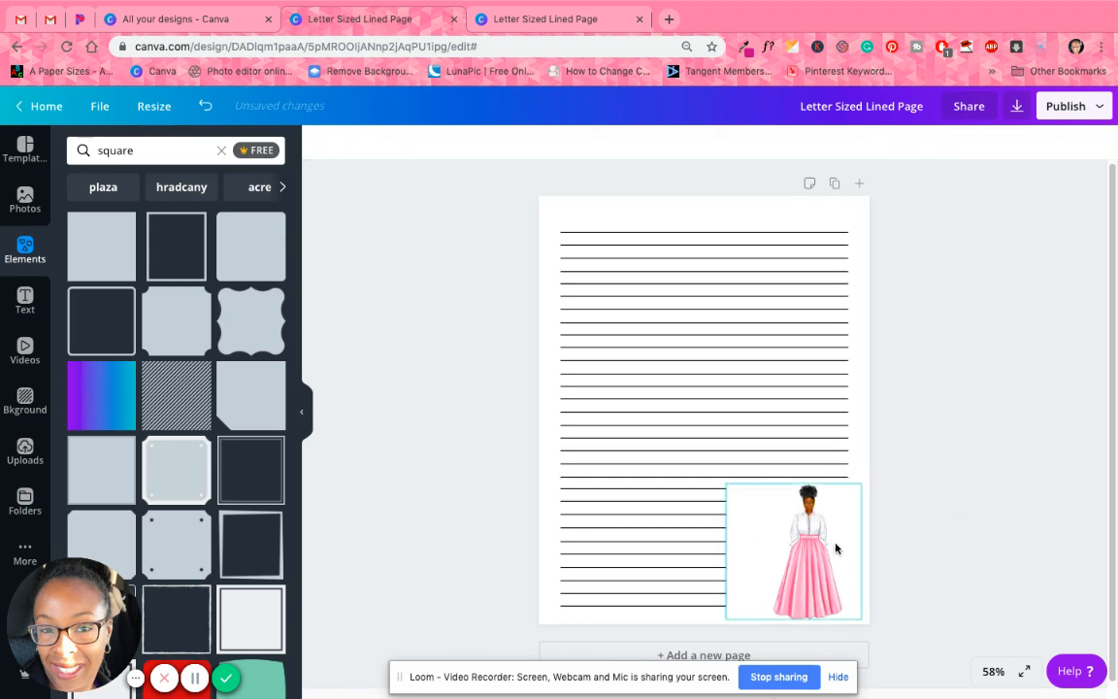
Narrow the white square from its left side so the ruled lines run up close to the woman illustration
{"action": "left_click", "coordinate": [740, 520]}
{"action": "left_click_drag", "start_coordinate": [727, 552], "coordinate": [764, 554]}
{"action": "left_click", "coordinate": [968, 550]}
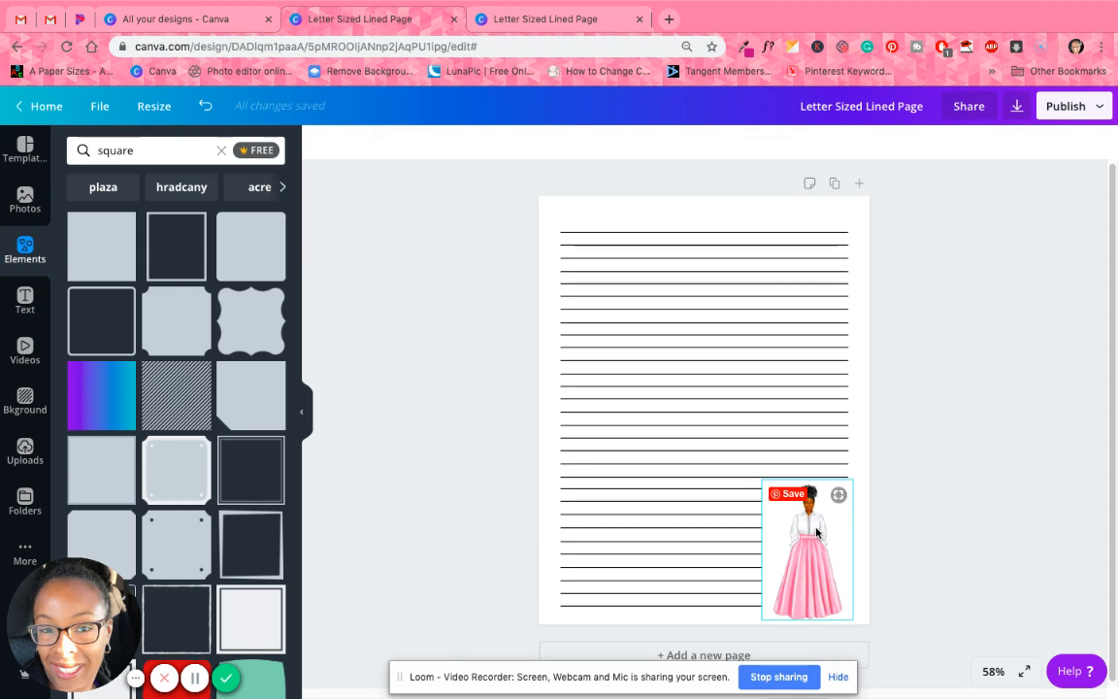
Duplicate the page, delete the woman illustration from the copy, and widen the copy's white square to the left
{"action": "scroll", "coordinate": [816, 531], "scroll_direction": "down", "scroll_amount": 1}
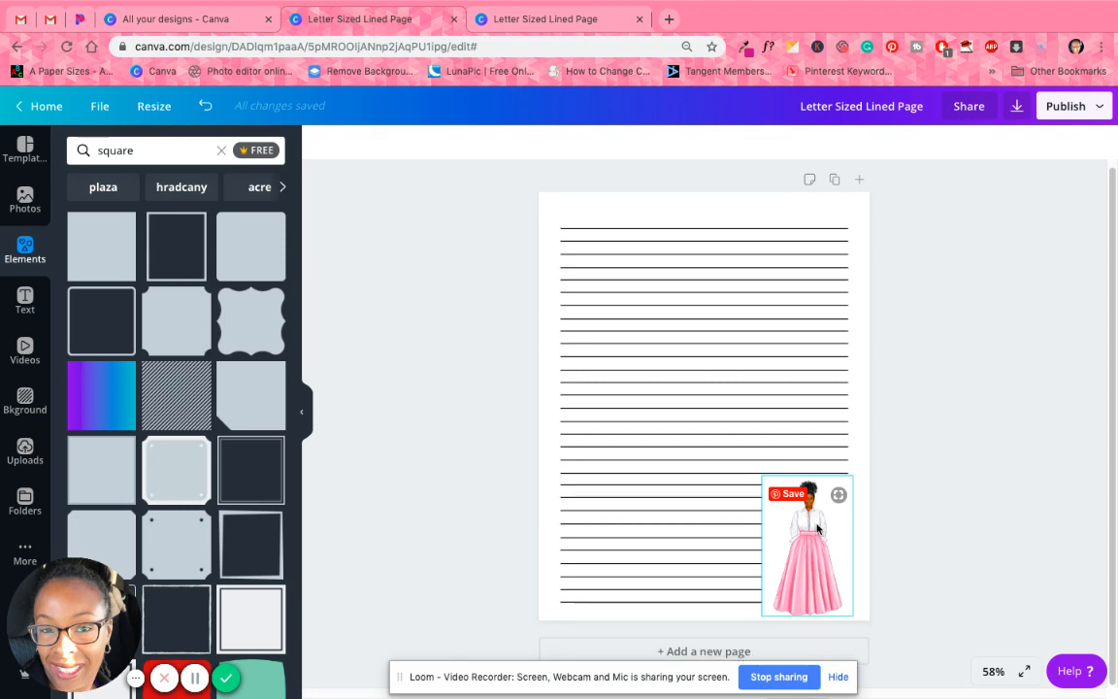
{"action": "left_click", "coordinate": [833, 181]}
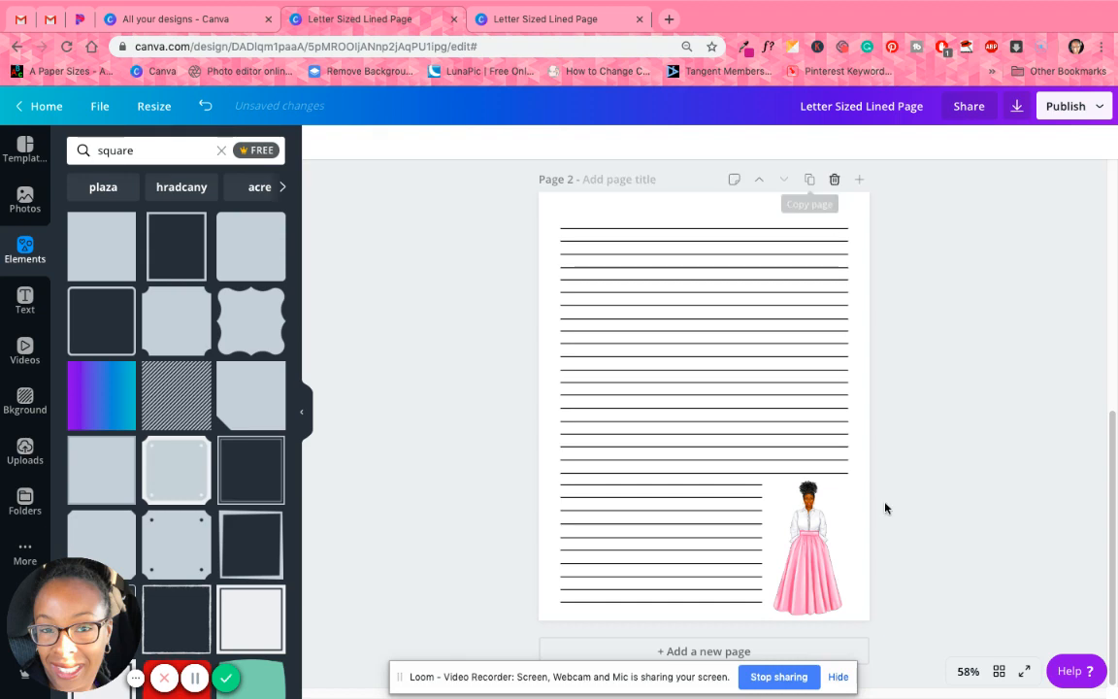
{"action": "left_click", "coordinate": [823, 541]}
{"action": "left_click", "coordinate": [771, 543]}
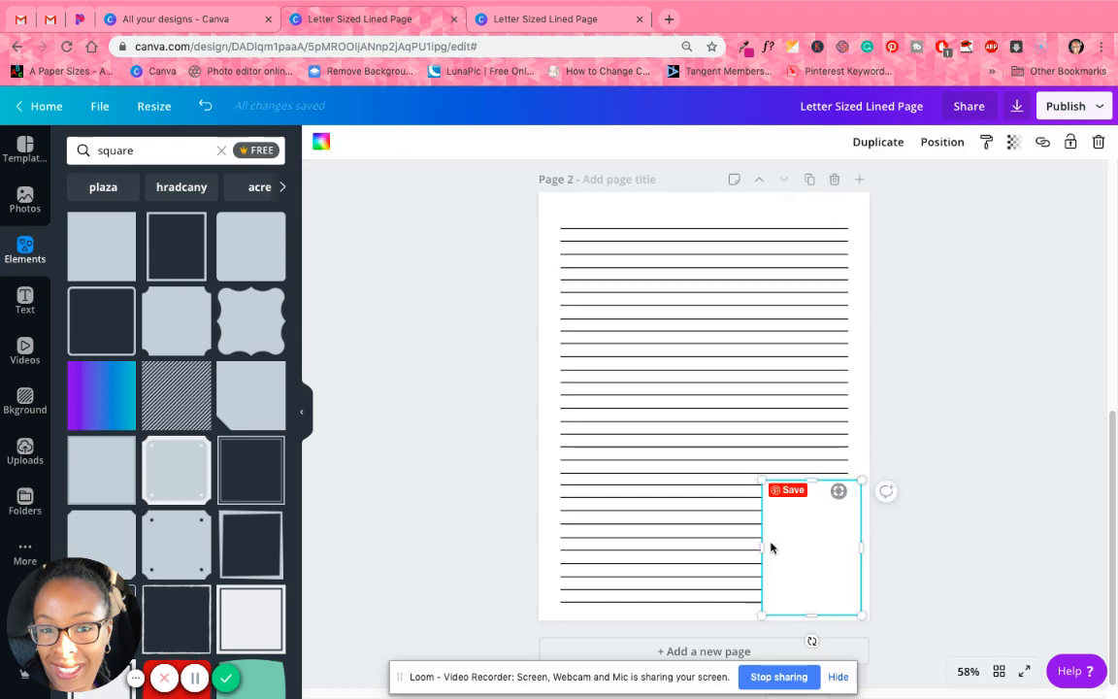
{"action": "left_click_drag", "start_coordinate": [763, 545], "coordinate": [728, 543]}
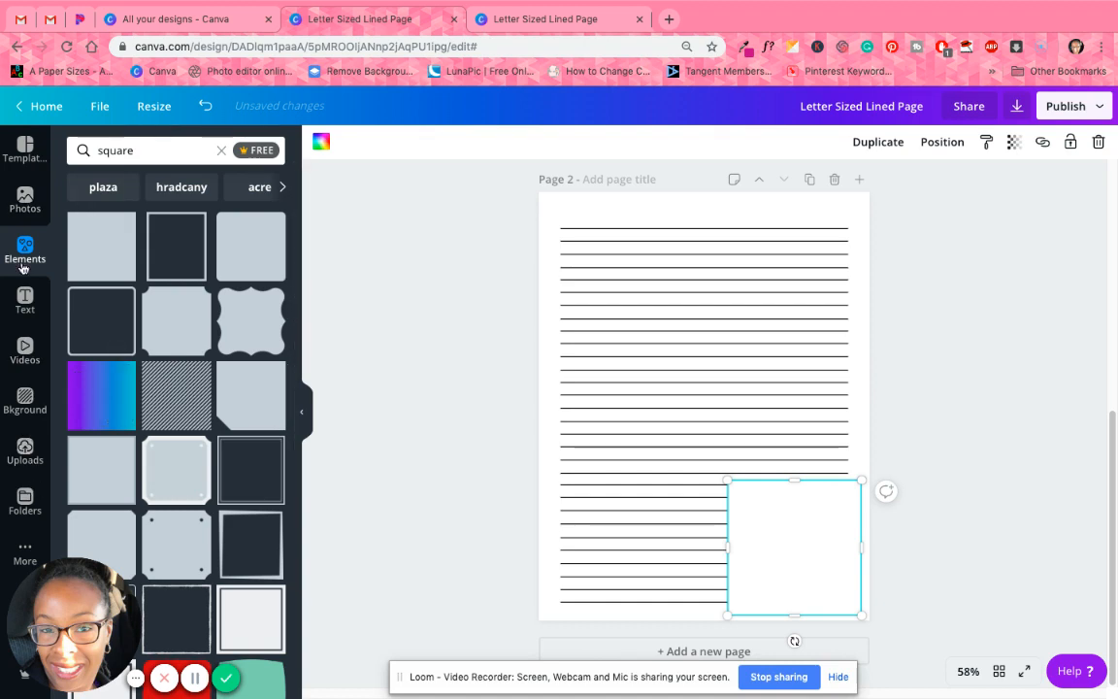
Add a heading text box to page 2 and move it into the blank lower-right corner area
{"action": "left_click", "coordinate": [24, 299]}
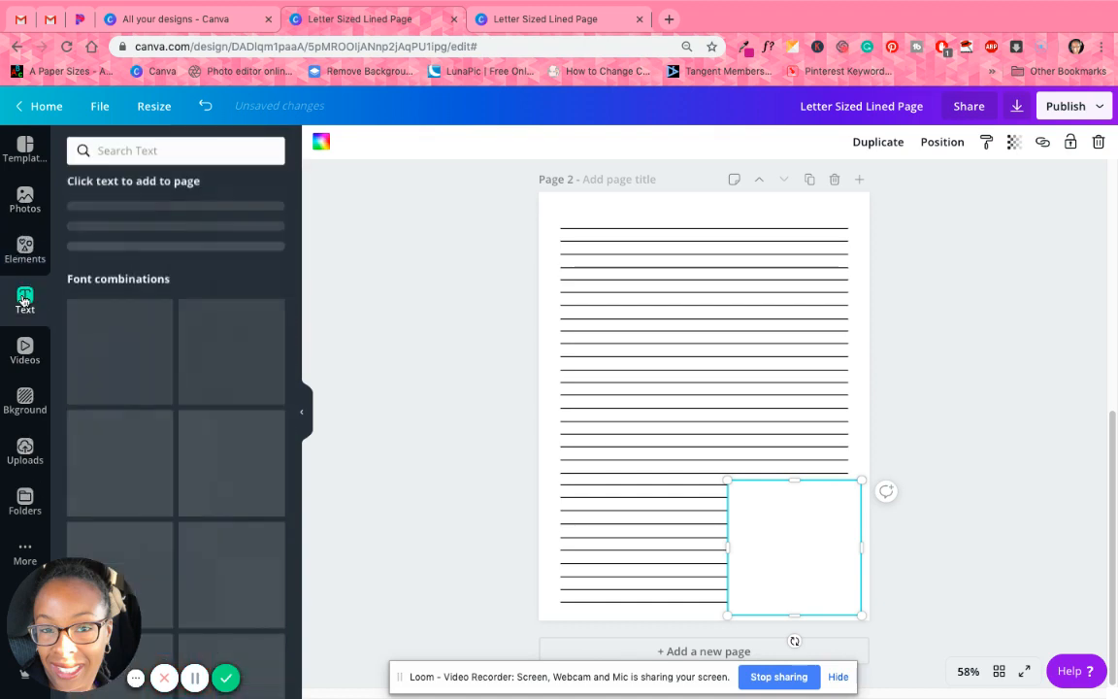
{"action": "left_click", "coordinate": [145, 149]}
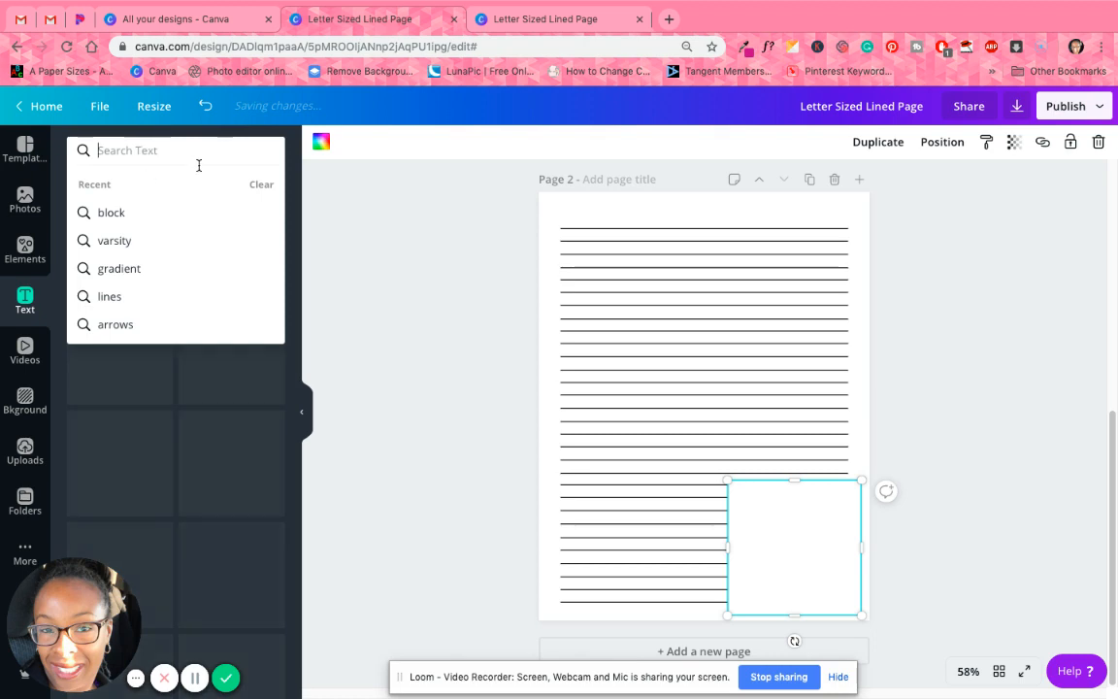
{"action": "left_click", "coordinate": [356, 210]}
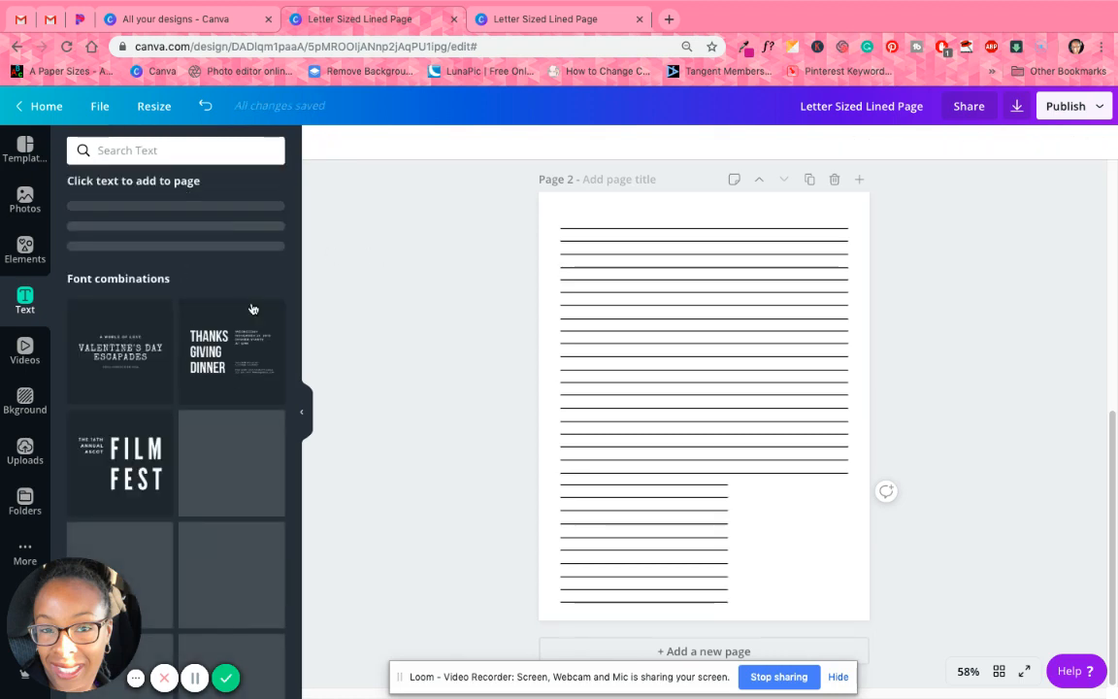
{"action": "left_click", "coordinate": [175, 212]}
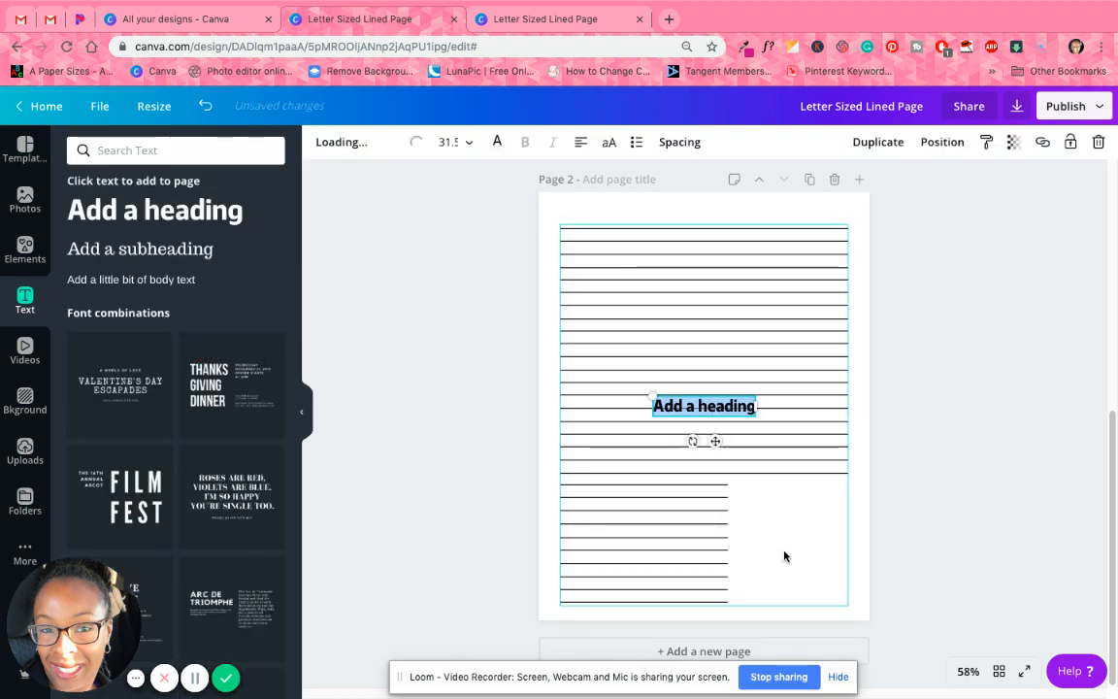
{"action": "left_click", "coordinate": [721, 400]}
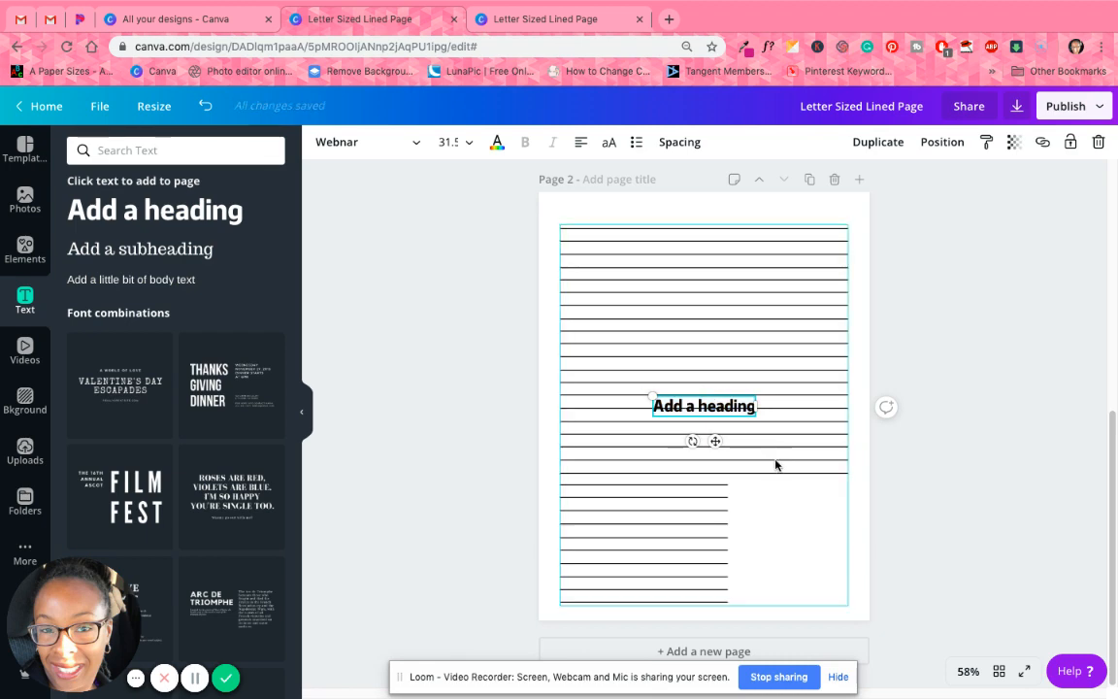
{"action": "left_click_drag", "start_coordinate": [717, 441], "coordinate": [808, 537]}
Replace the heading text with "I can do all things through Christ who gives me strength."
{"action": "double_click", "coordinate": [796, 501]}
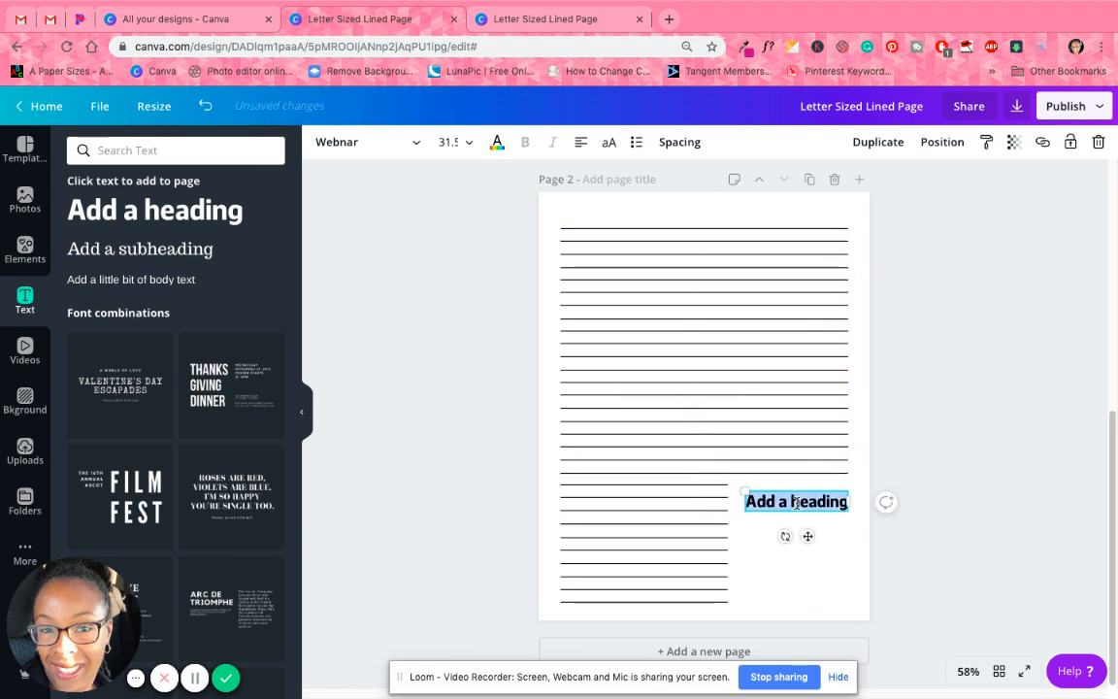
{"action": "type", "text": "I c"}
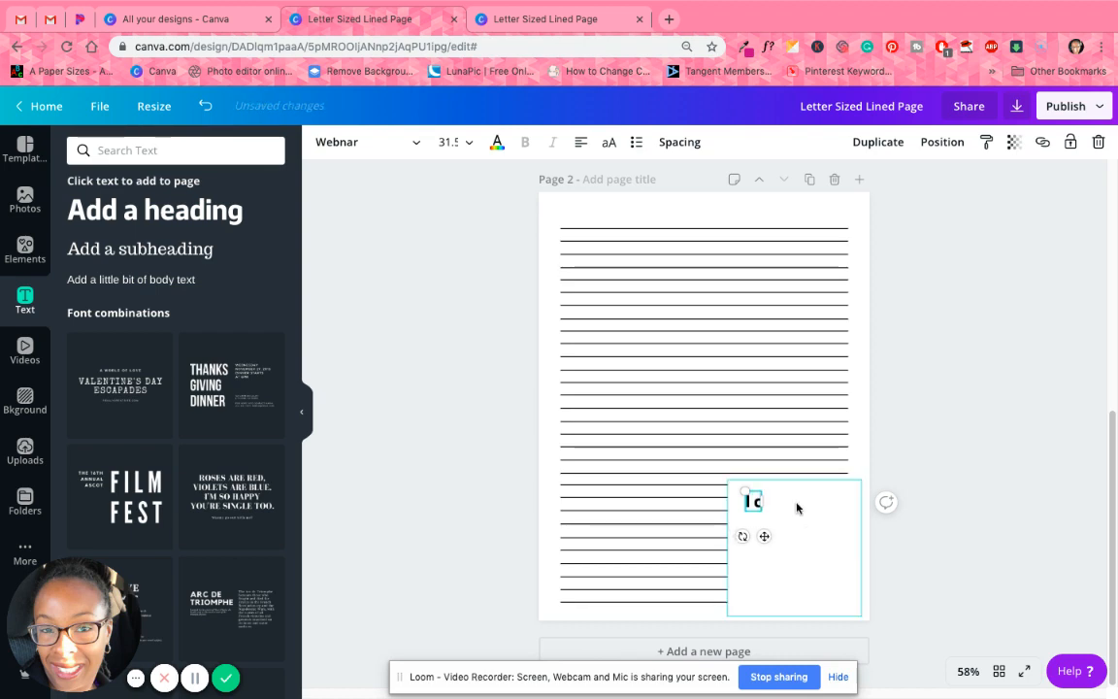
{"action": "type", "text": "an do allthings thr"}
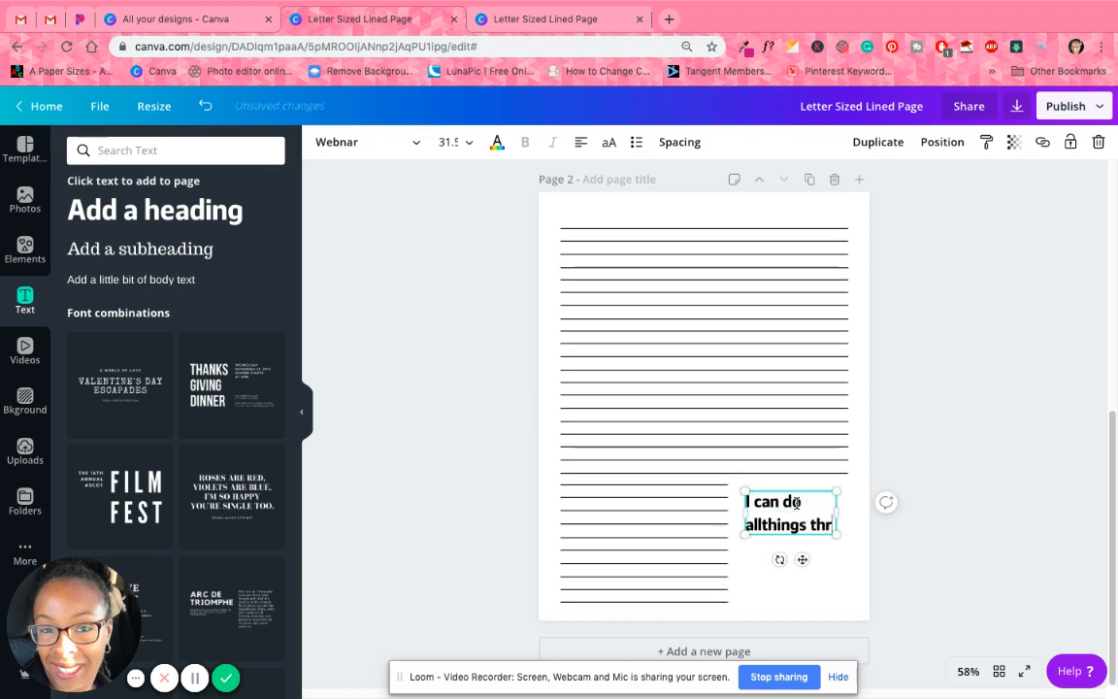
{"action": "key", "text": "BackSpace"}
{"action": "key", "text": "BackSpace"}
{"action": "key", "text": "BackSpace"}
{"action": "key", "text": "BackSpace"}
{"action": "key", "text": "BackSpace"}
{"action": "key", "text": "BackSpace"}
{"action": "key", "text": "BackSpace"}
{"action": "key", "text": "BackSpace"}
{"action": "key", "text": "BackSpace"}
{"action": "key", "text": "BackSpace"}
{"action": "key", "text": "BackSpace"}
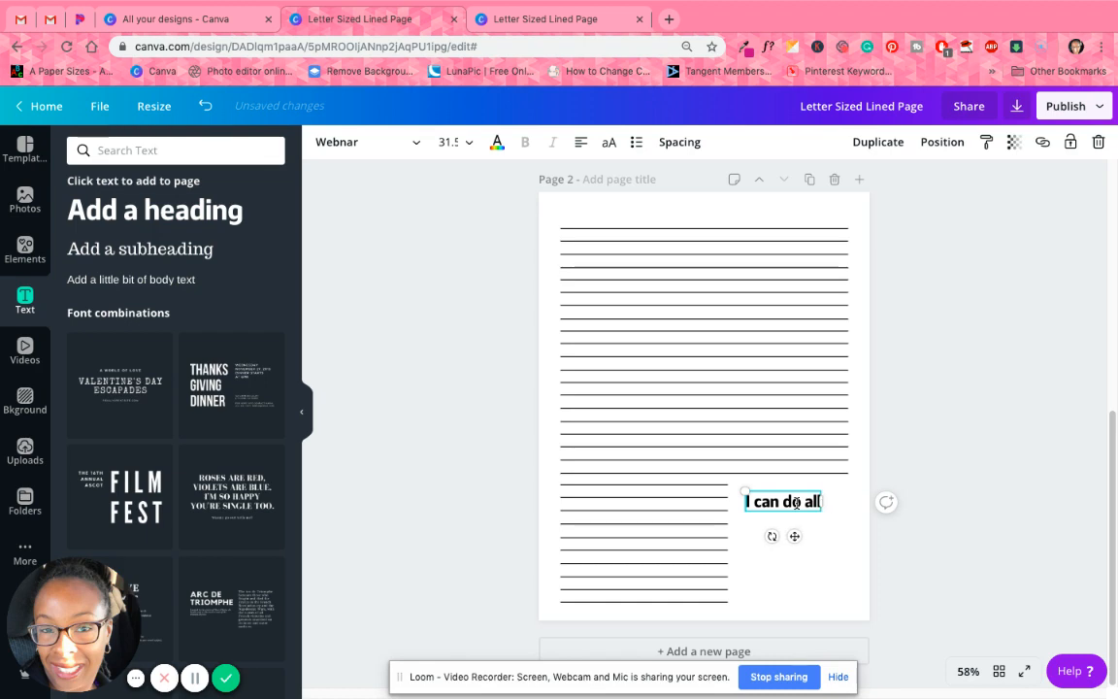
{"action": "type", "text": "l things"}
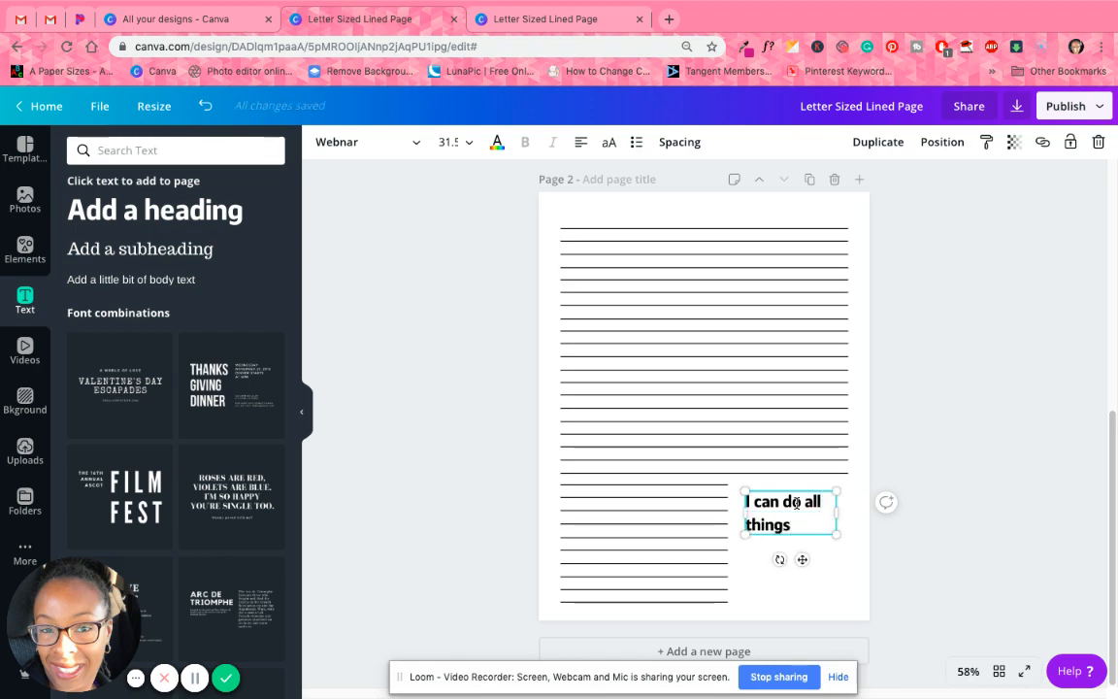
{"action": "type", "text": " through Chi"}
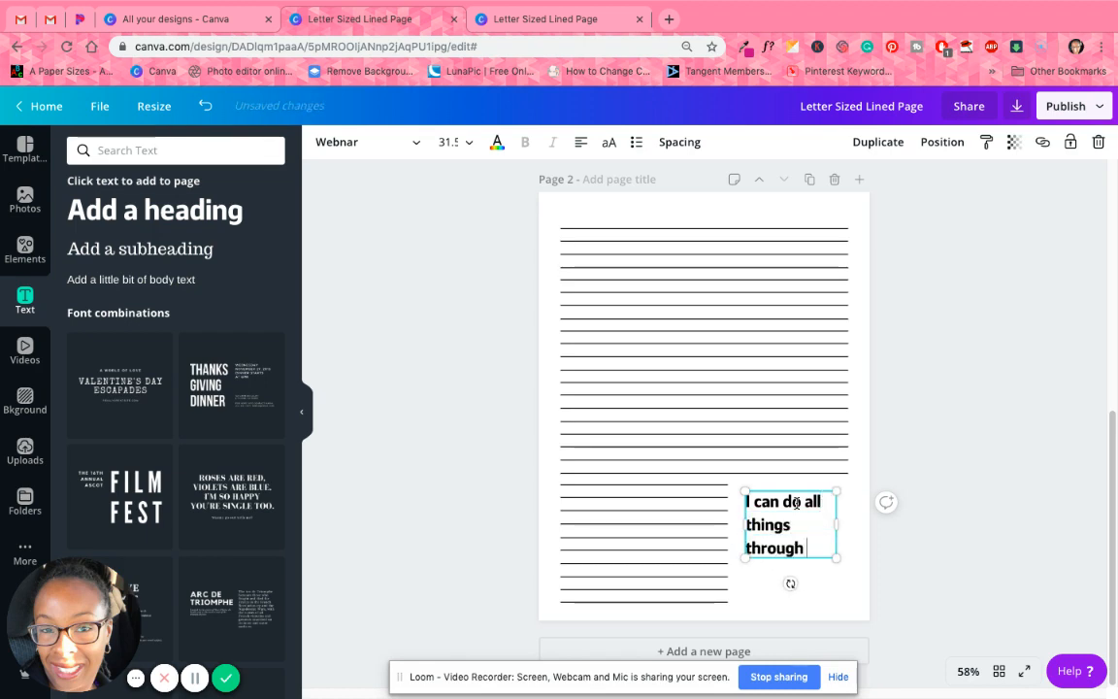
{"action": "key", "text": "BackSpace"}
{"action": "type", "text": "rist"}
{"action": "key", "text": "BackSpace"}
{"action": "key", "text": "BackSpace"}
{"action": "key", "text": "BackSpace"}
{"action": "key", "text": "BackSpace"}
{"action": "type", "text": "rist who"}
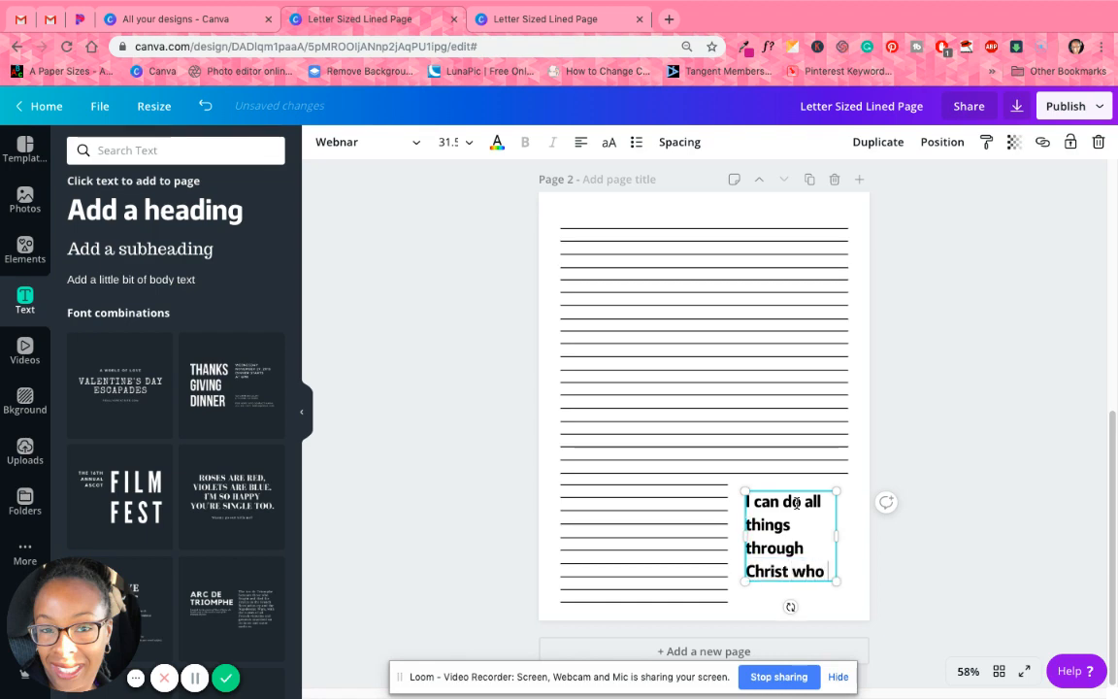
{"action": "key", "text": "BackSpace"}
{"action": "key", "text": "BackSpace"}
{"action": "key", "text": "BackSpace"}
{"action": "type", "text": "Who"}
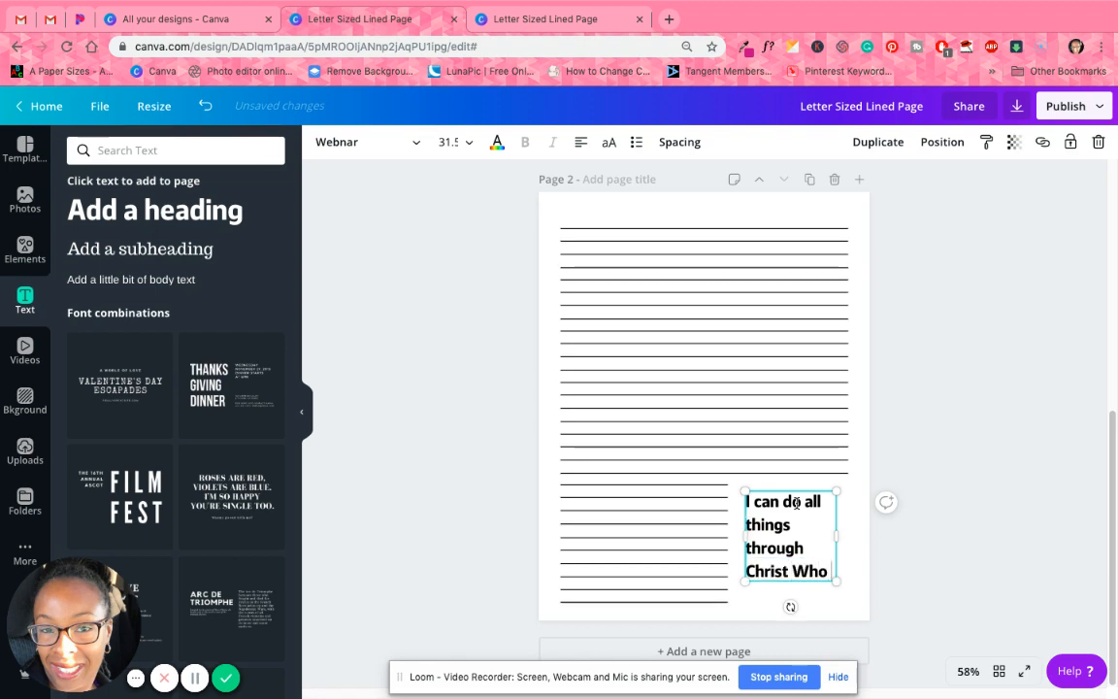
{"action": "type", "text": " gives me st"}
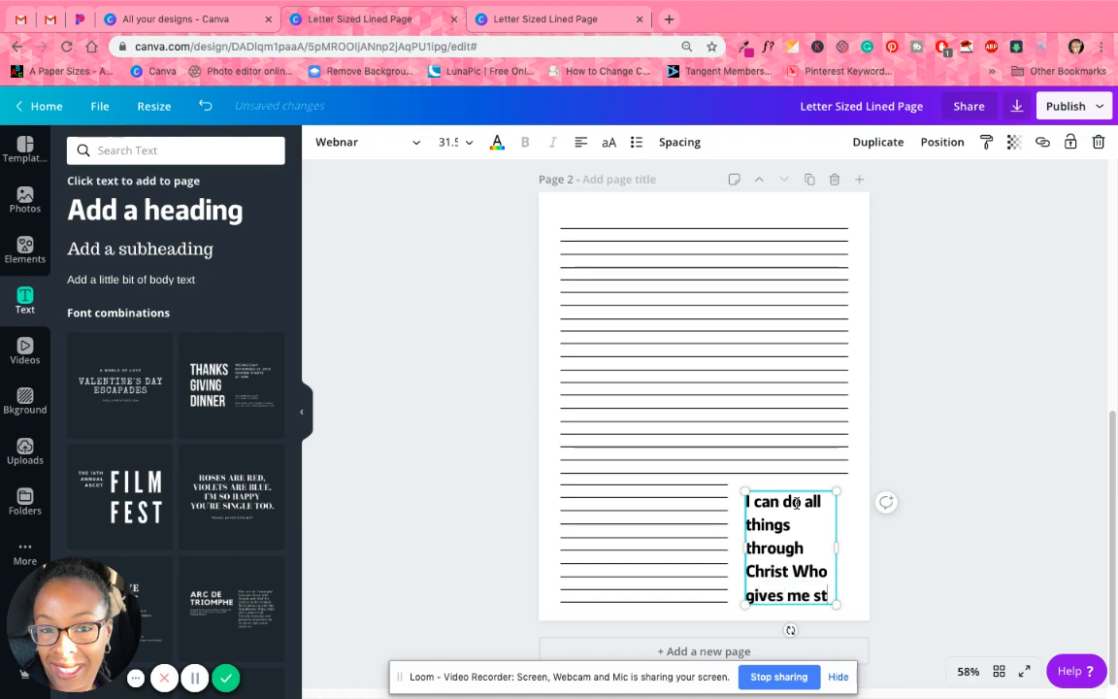
{"action": "type", "text": "rength."}
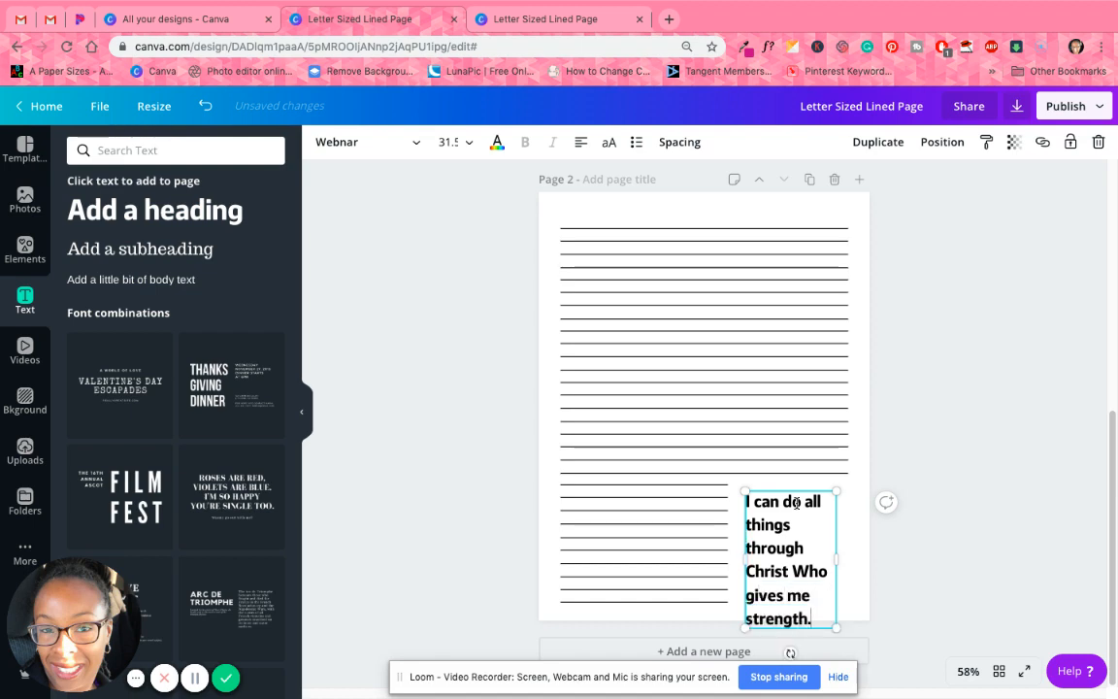
{"action": "left_click", "coordinate": [797, 571]}
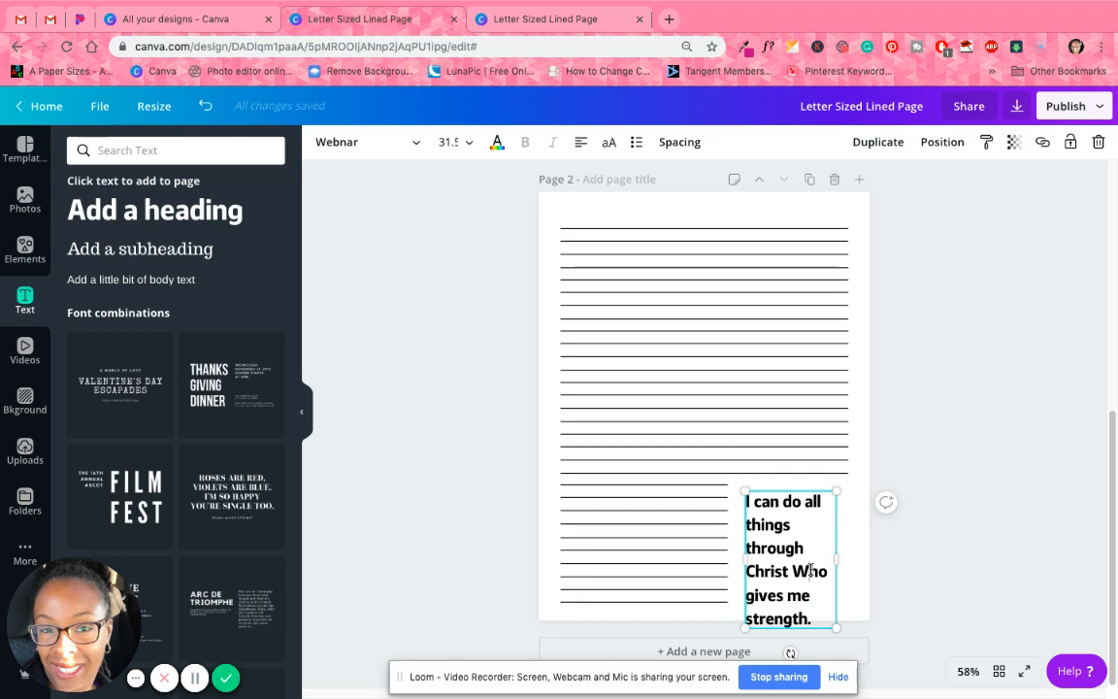
{"action": "key", "text": "BackSpace"}
{"action": "type", "text": "w"}
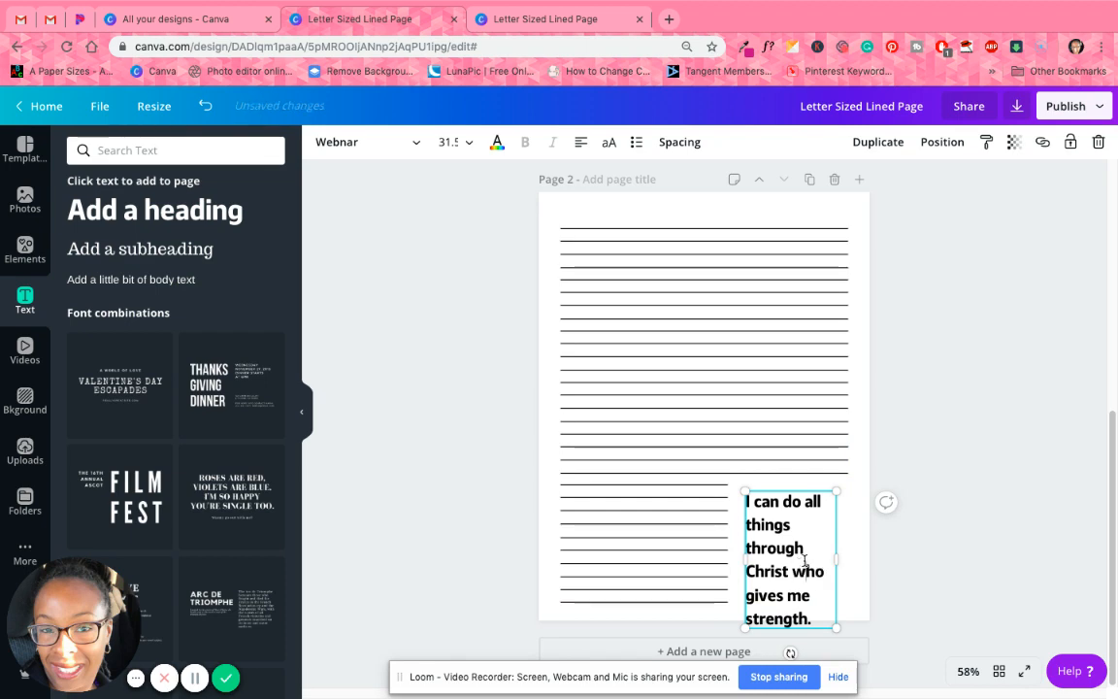
Widen and reposition the quote's text box to fit inside the blank corner area, and center-align its text
{"action": "mouse_move", "coordinate": [841, 562]}
{"action": "left_mouse_down"}
{"action": "mouse_move", "coordinate": [861, 562]}
{"action": "mouse_move", "coordinate": [851, 567]}
{"action": "left_mouse_up"}
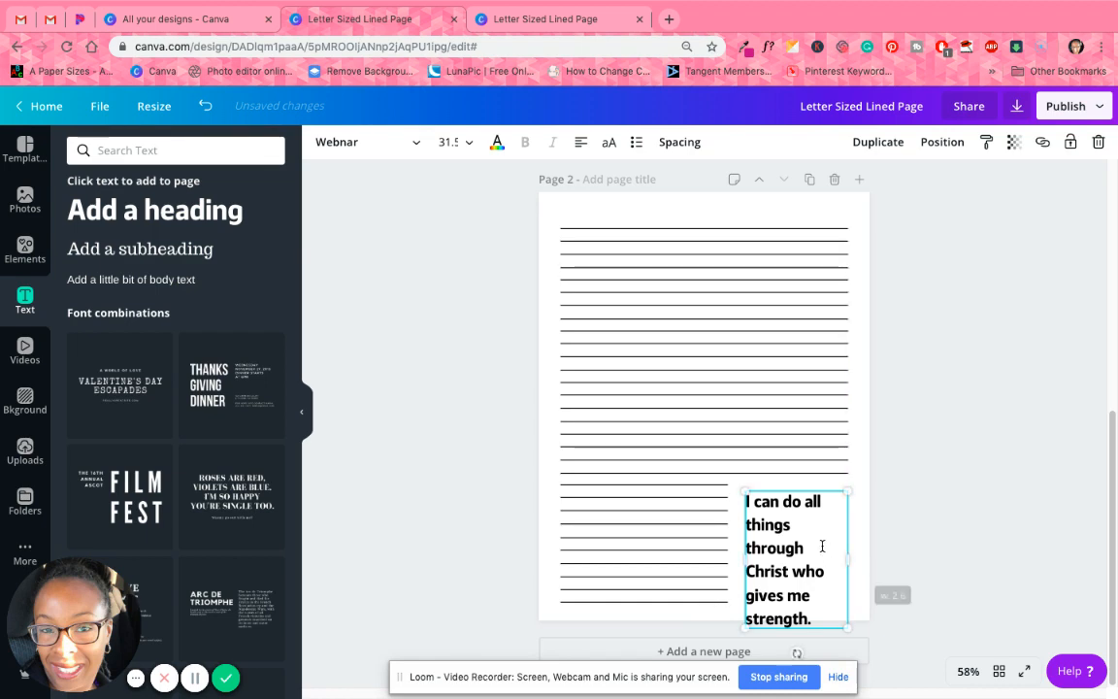
{"action": "double_click", "coordinate": [817, 536]}
{"action": "left_click", "coordinate": [836, 577]}
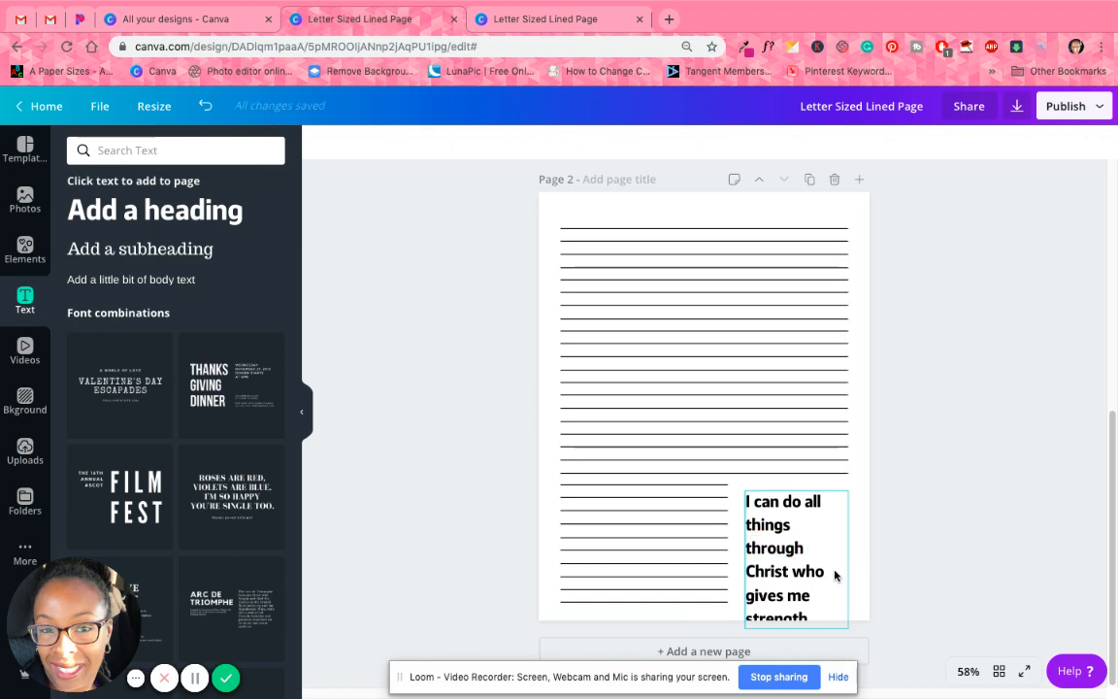
{"action": "left_click_drag", "start_coordinate": [814, 575], "coordinate": [836, 542]}
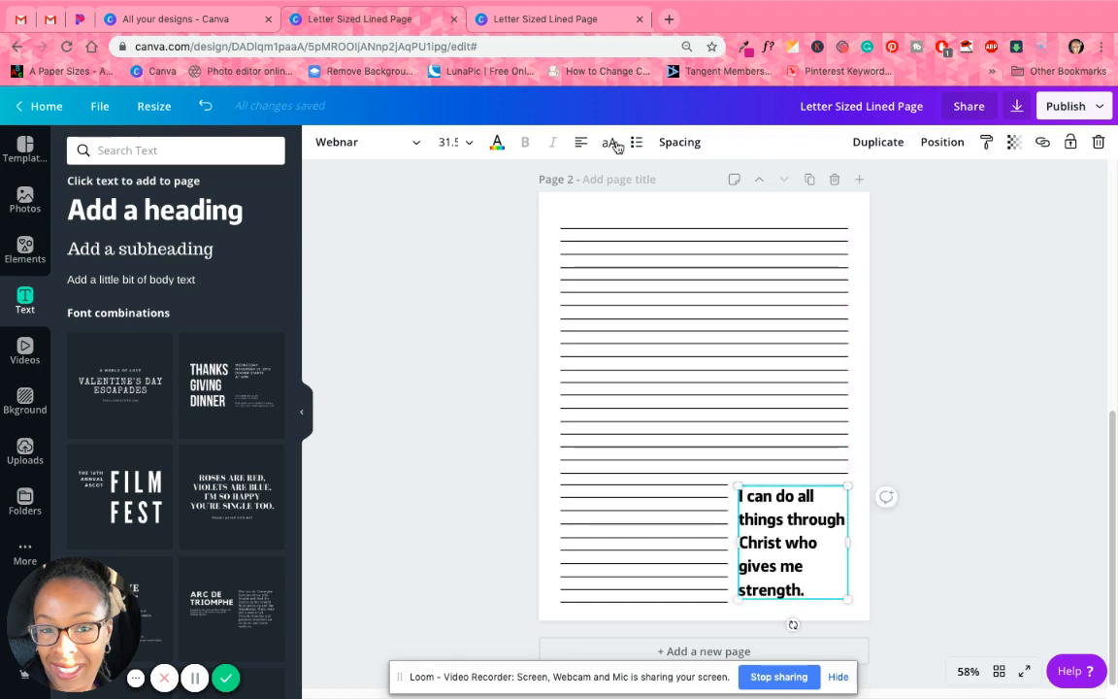
{"action": "left_click", "coordinate": [578, 141]}
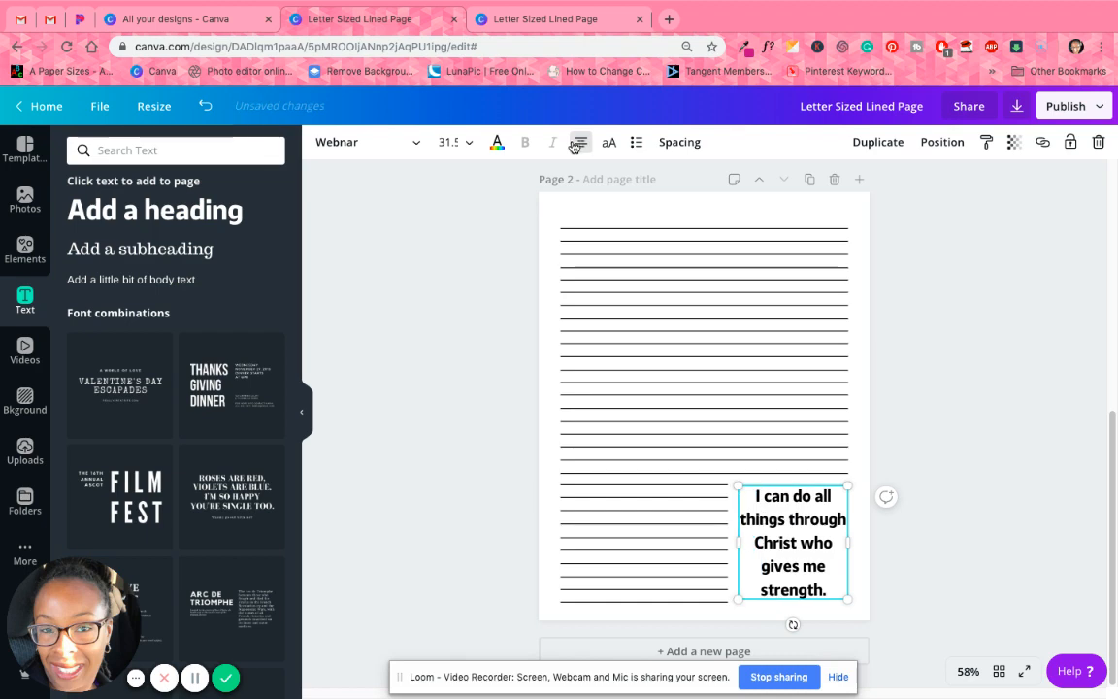
{"action": "left_click", "coordinate": [1001, 354]}
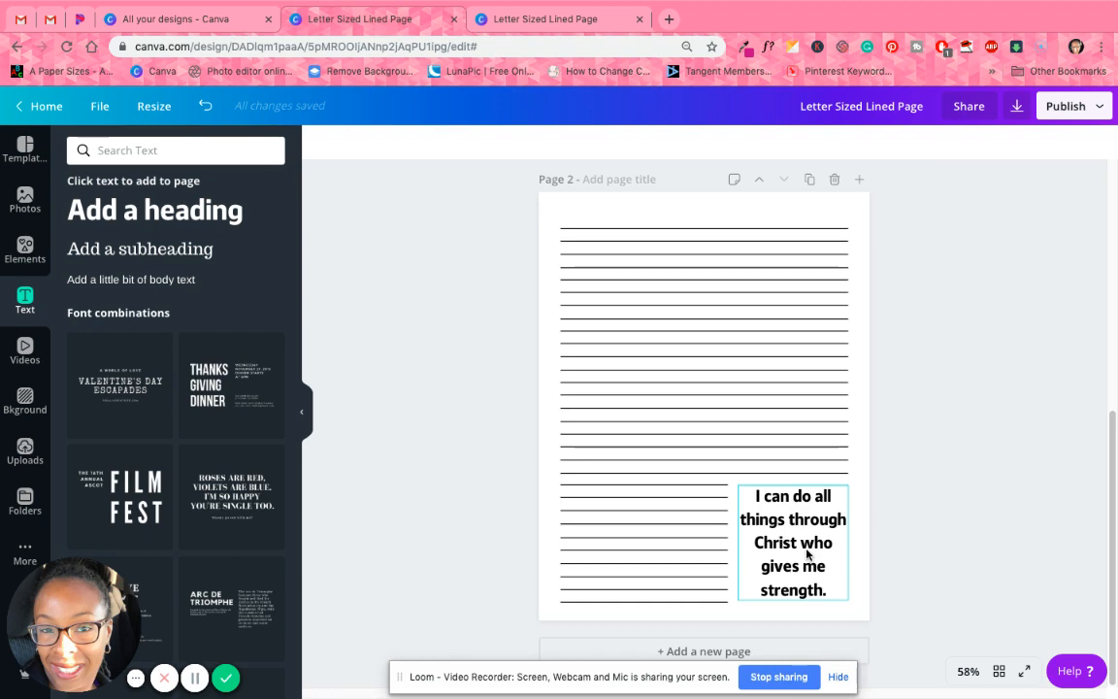
Open the grid overview of the design's pages
{"action": "left_click", "coordinate": [998, 672]}
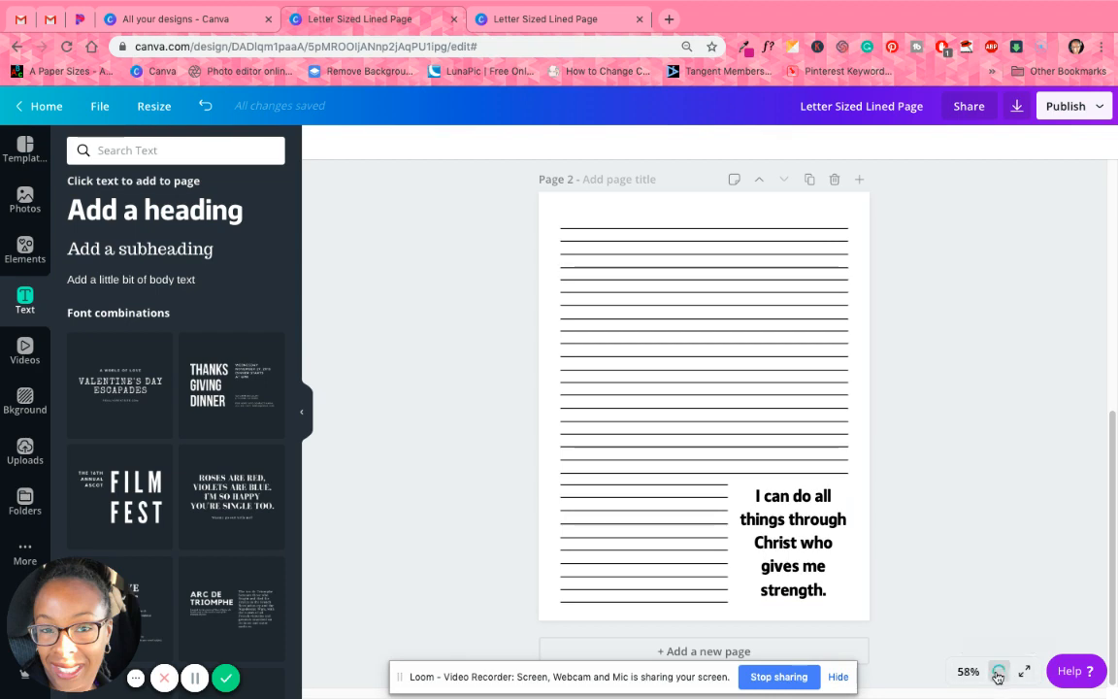